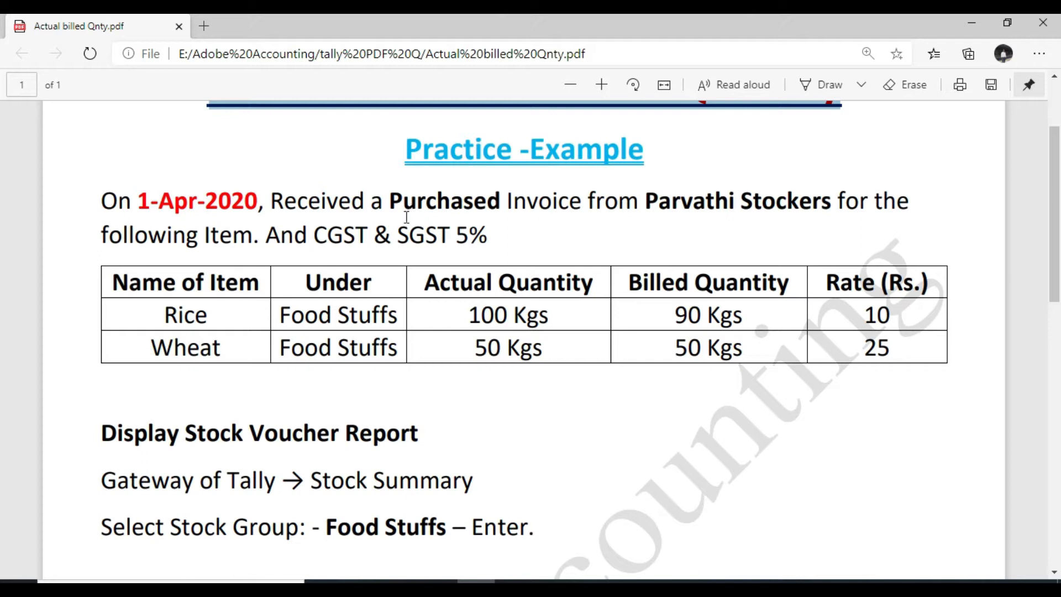
Step: Examine the practice example's invoice date, supplier, GST rate and the actual and billed quantities of each item
left_click(496, 252)
scroll(497, 252, "up", 2)
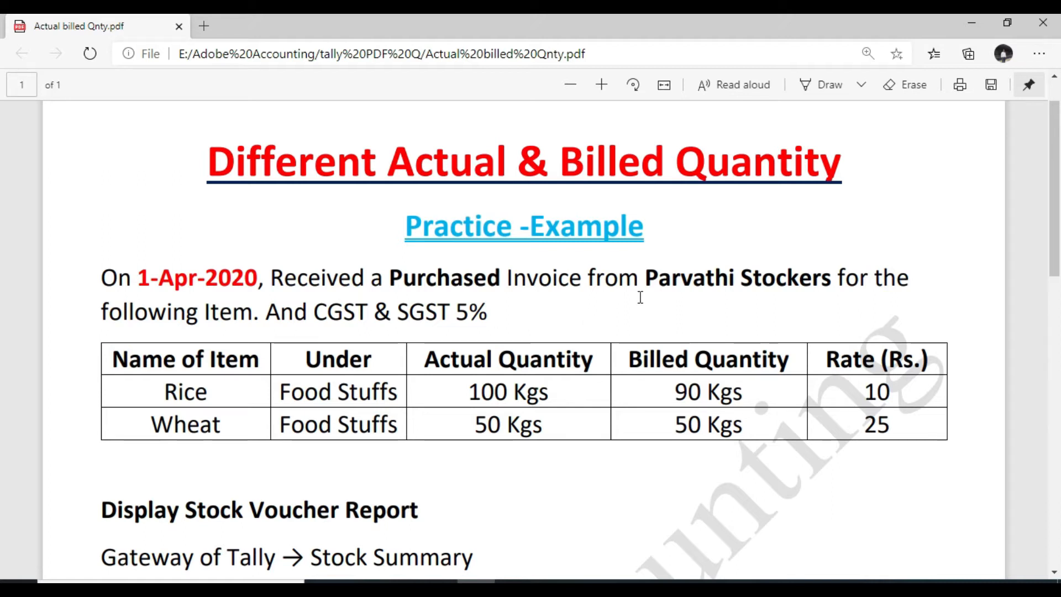
scroll(595, 335, "down", 1)
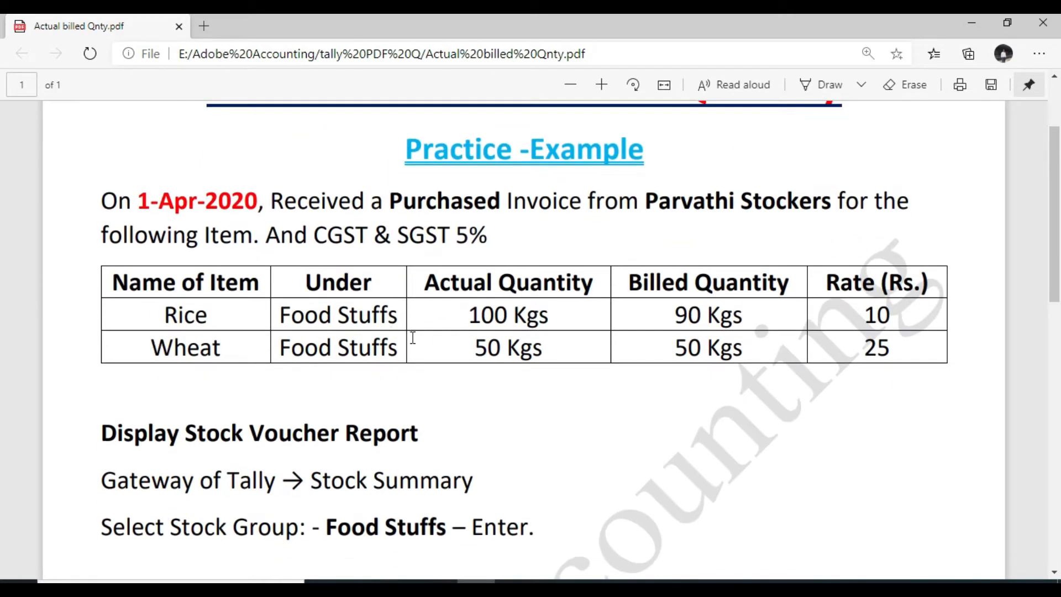
scroll(571, 409, "up", 1)
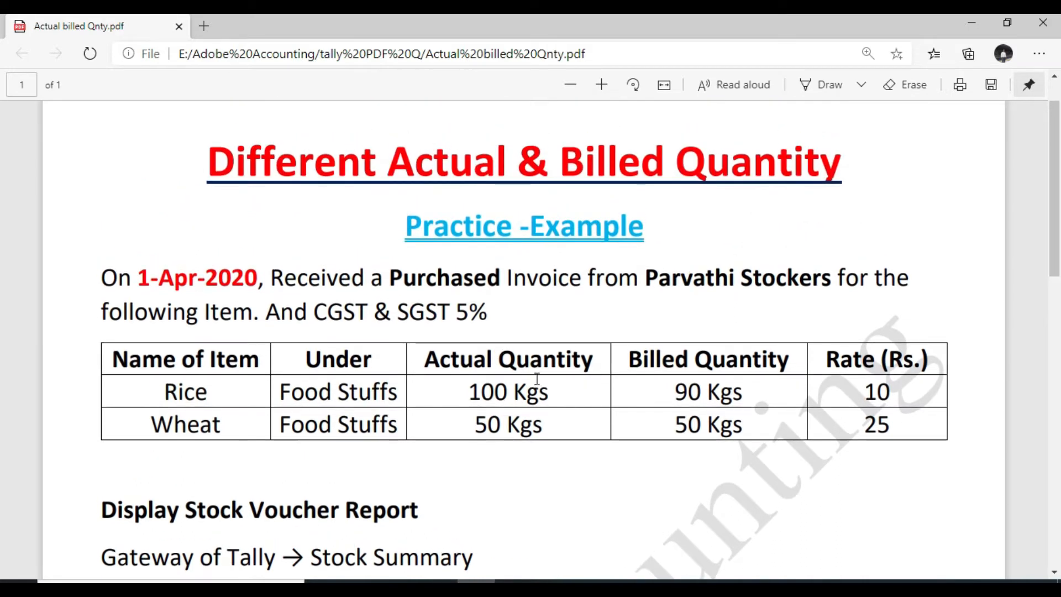
scroll(589, 381, "down", 2)
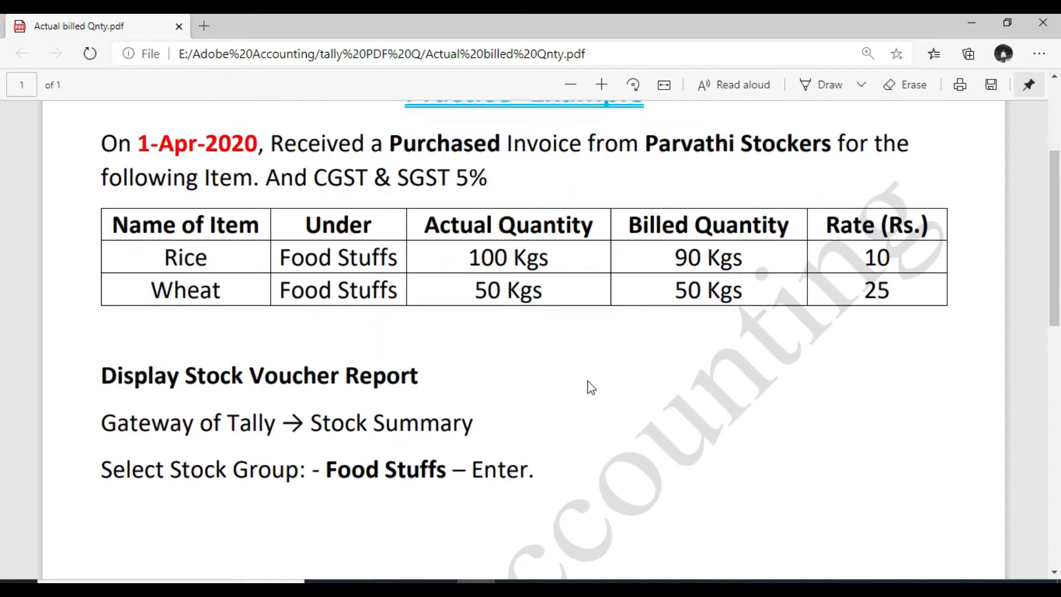
scroll(608, 417, "up", 1)
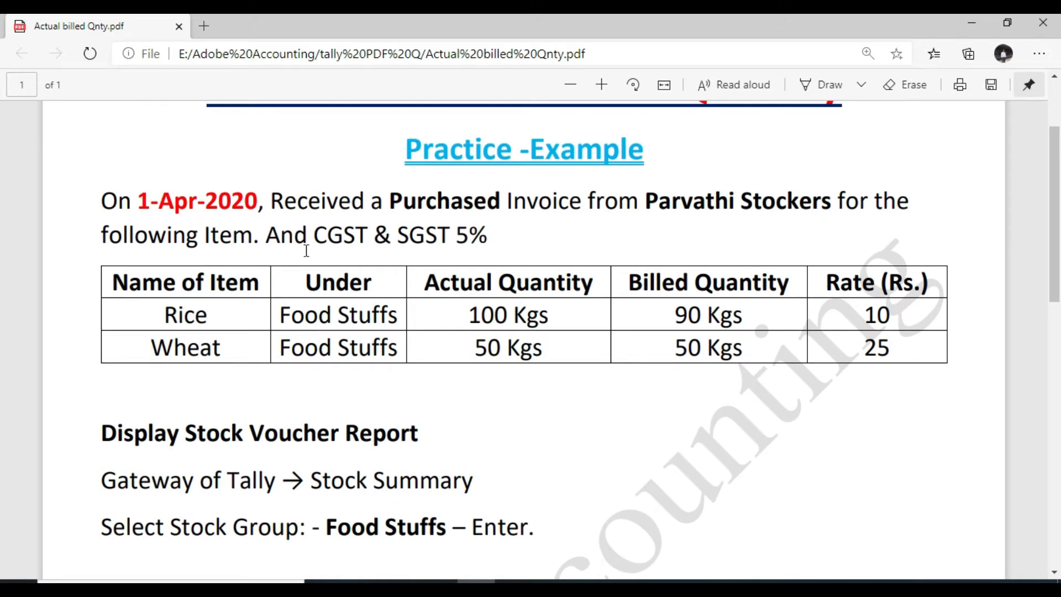
scroll(457, 228, "up", 1)
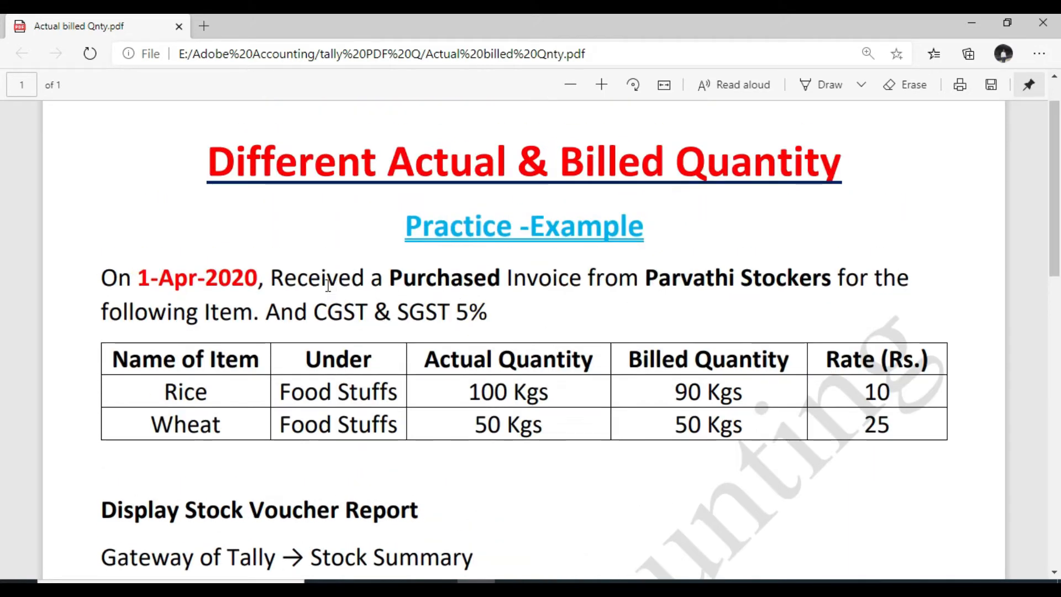
left_click_drag(271, 277, 367, 283)
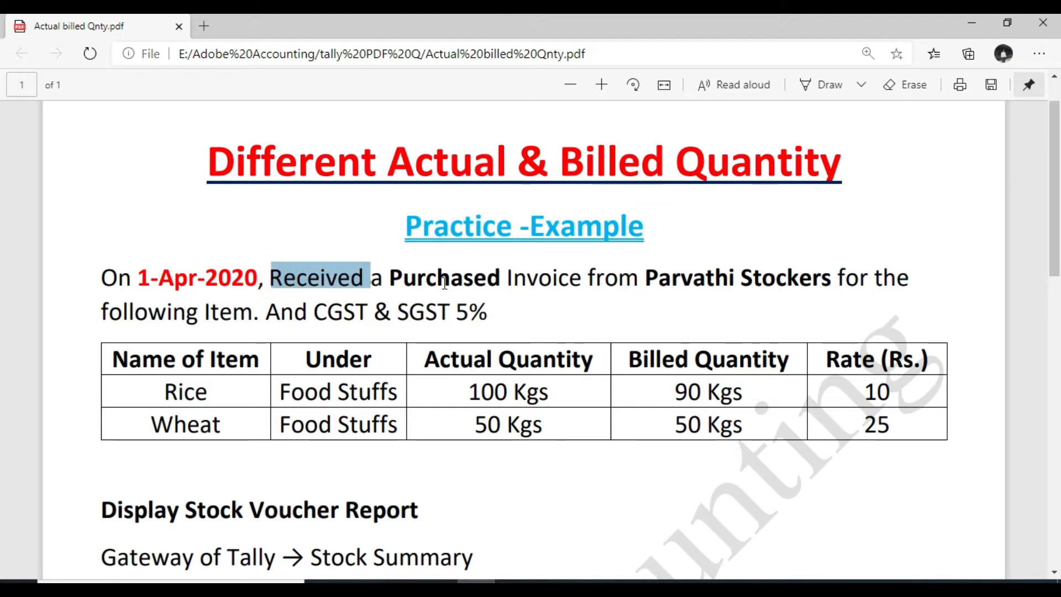
left_click_drag(389, 280, 501, 282)
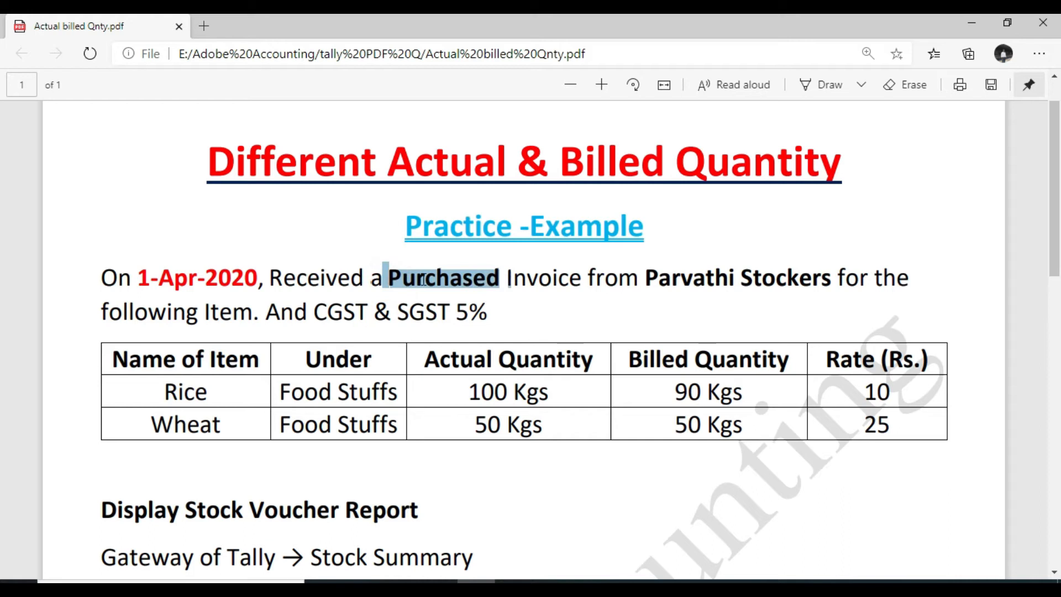
left_click_drag(646, 279, 828, 282)
left_click_drag(392, 282, 503, 285)
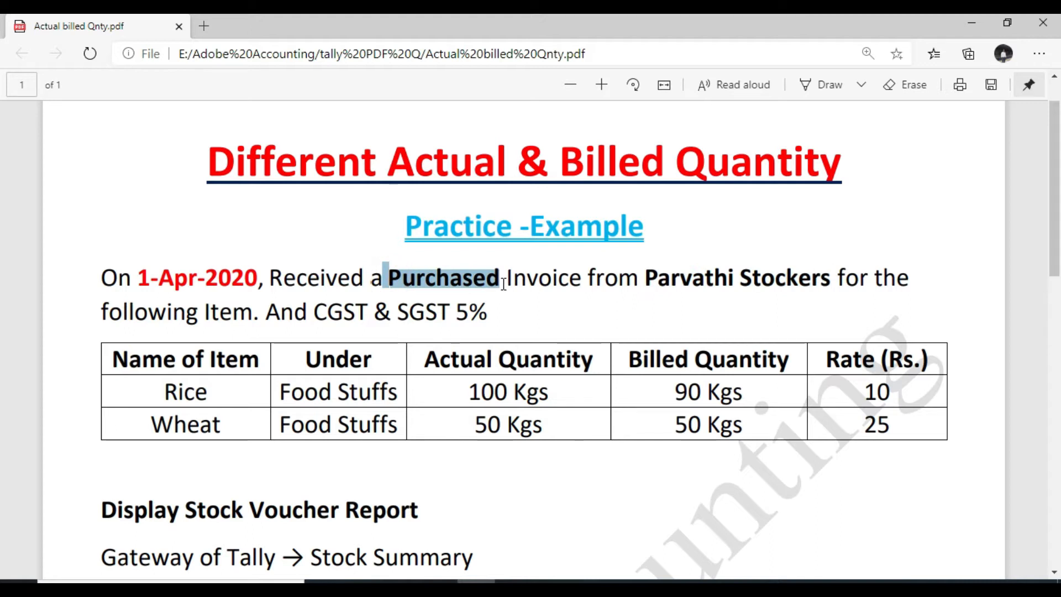
left_click_drag(313, 314, 448, 315)
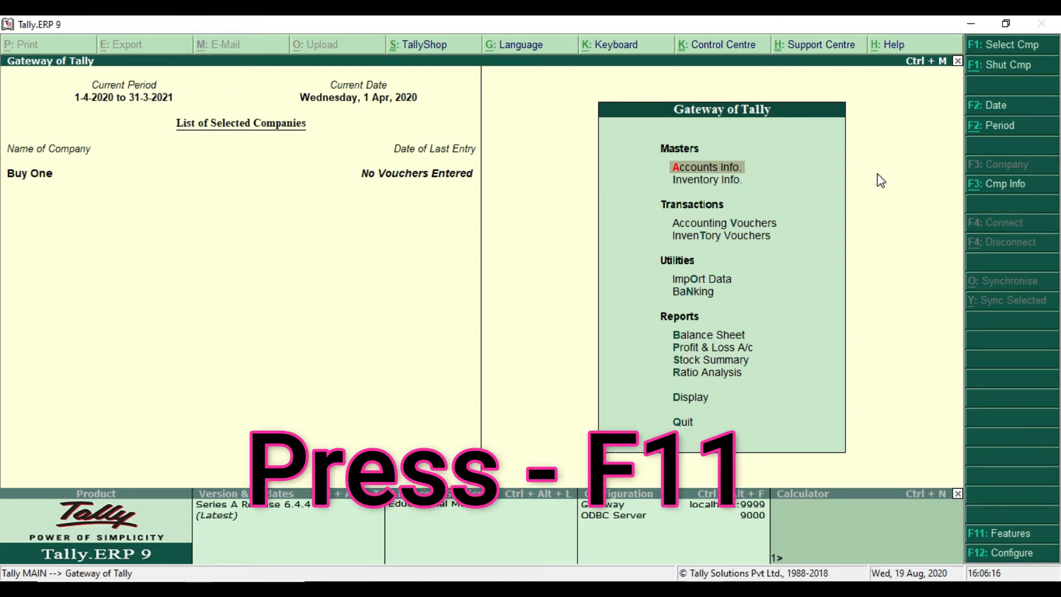
Step: In Tally.ERP 9, enable separate actual and billed quantity columns in the company's inventory features and save
left_click(786, 107)
key("F11")
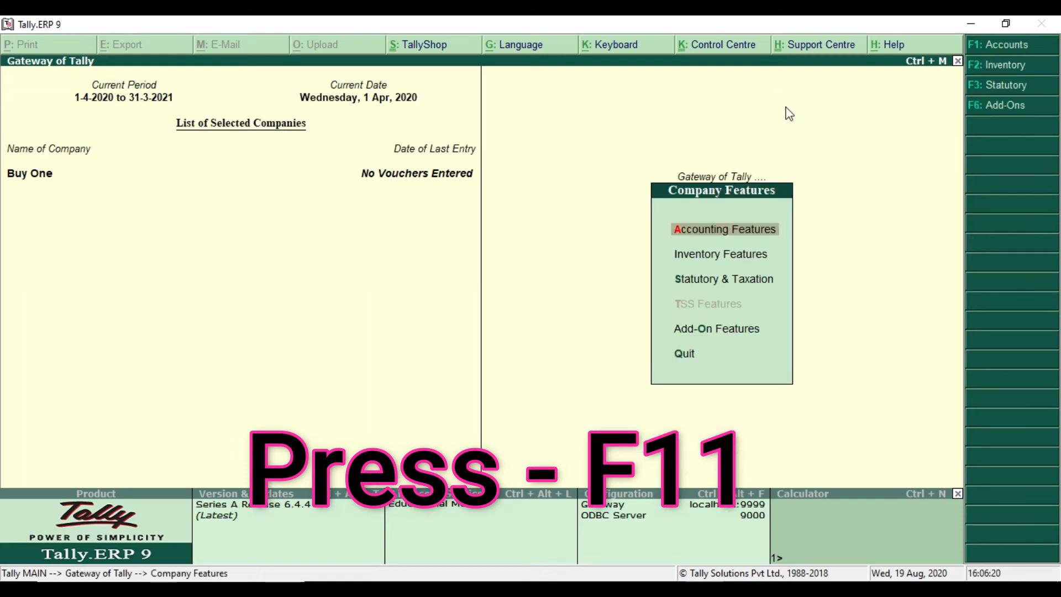
key("Down")
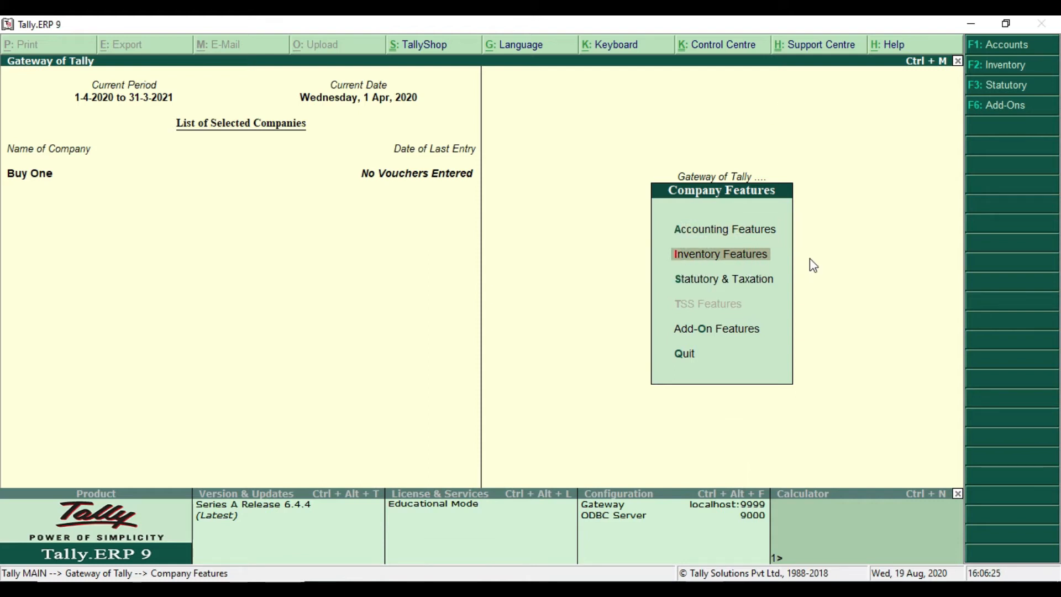
key("Return")
key("Return")
key("Return")
key("Return")
key("Return")
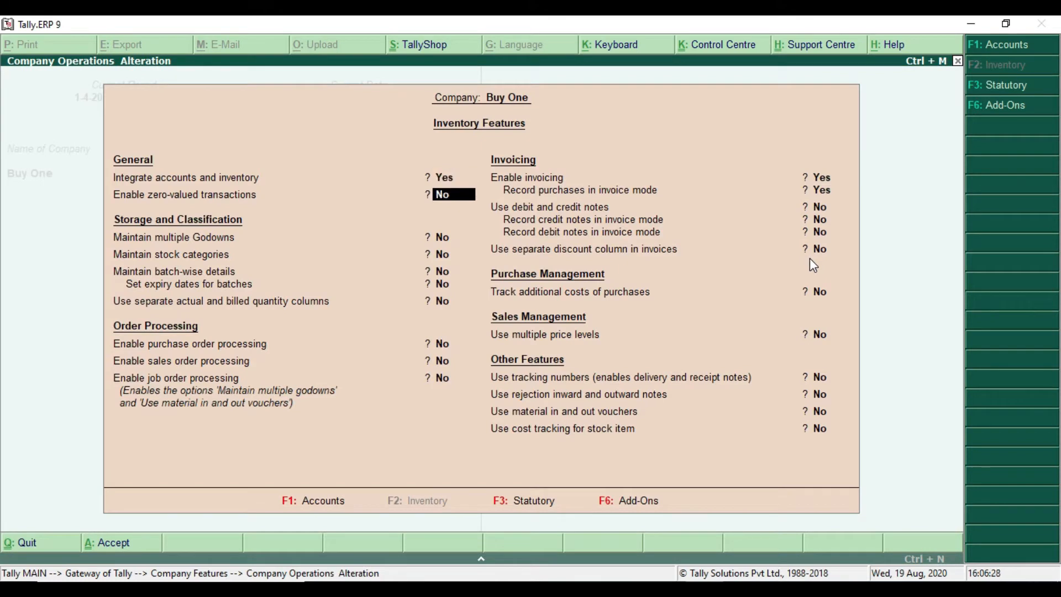
key("Return")
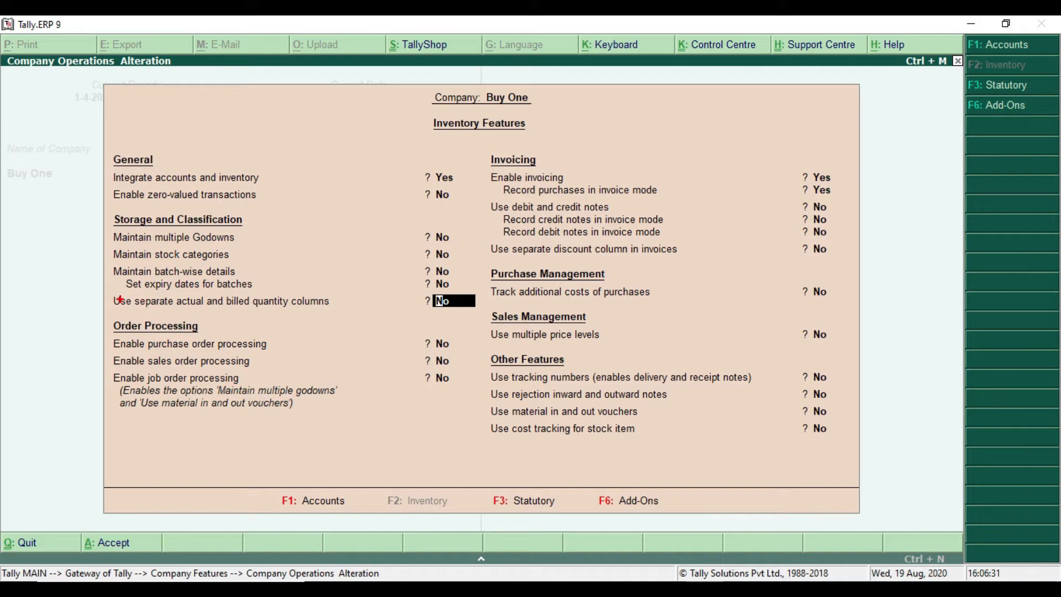
left_click(105, 290)
mouse_move(105, 289)
left_mouse_down()
mouse_move(315, 313)
mouse_move(481, 312)
left_mouse_up()
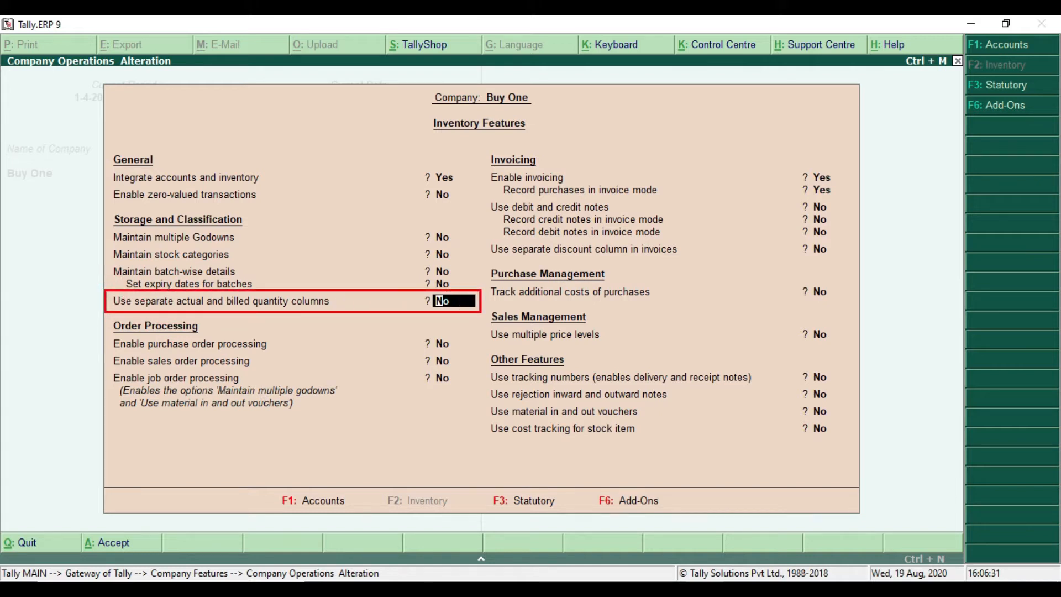
left_click_drag(481, 313, 481, 313)
type("y")
key("Return")
key("Return")
key("Return")
key("Return")
key("Return")
key("Return")
key("Return")
key("Return")
key("Return")
key("Return")
key("Return")
key("Return")
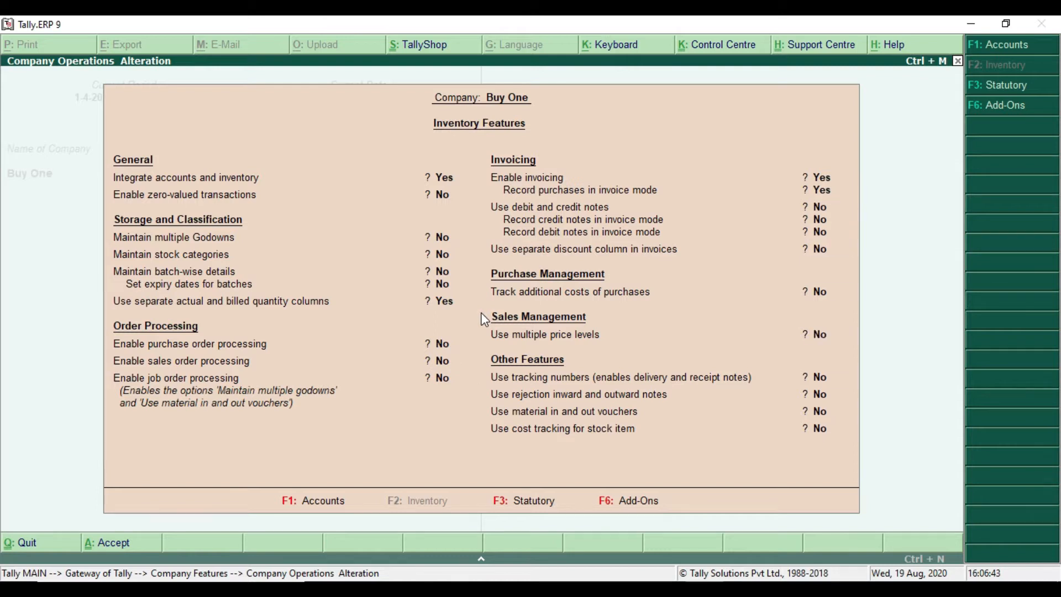
key("Return")
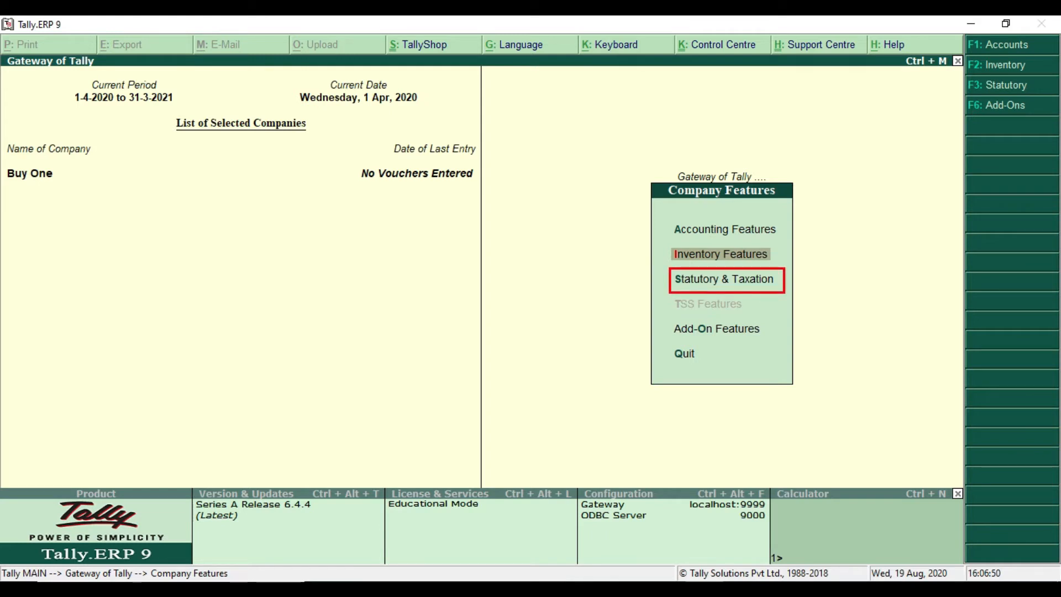
key("Return")
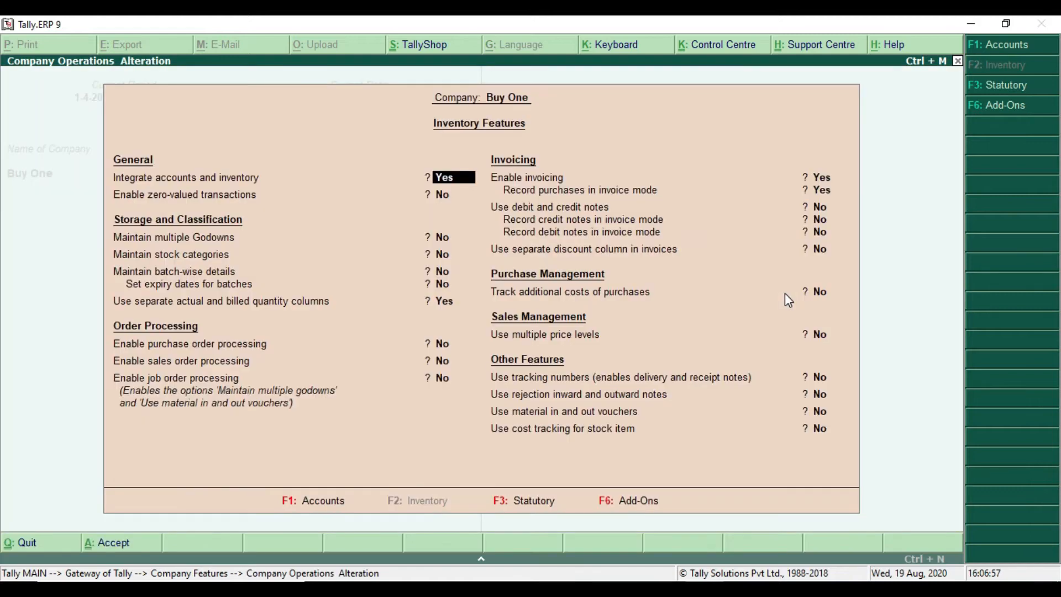
key("Escape")
key("y")
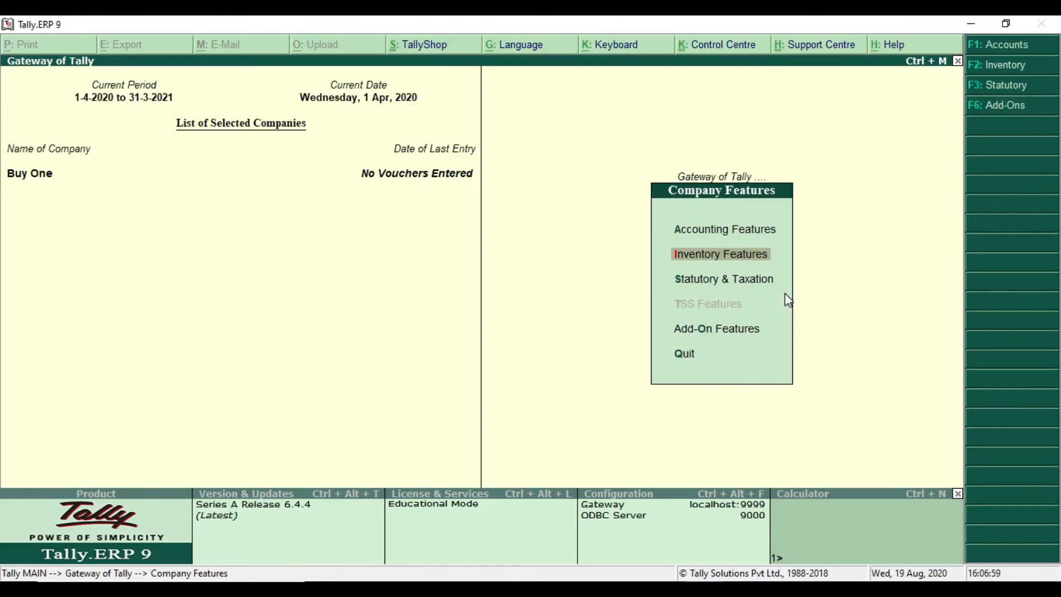
Step: Enable Goods and Services Tax (GST) in the company's statutory and taxation features
key("Down")
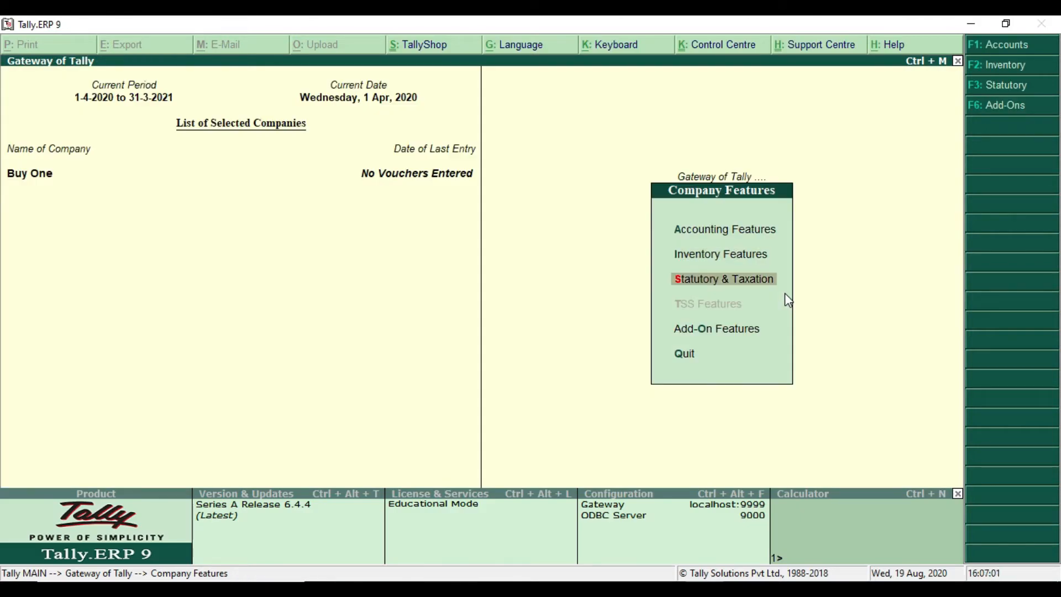
key("Return")
key("ctrl+2")
mouse_move(105, 135)
left_mouse_down()
mouse_move(134, 174)
mouse_move(469, 174)
left_mouse_up()
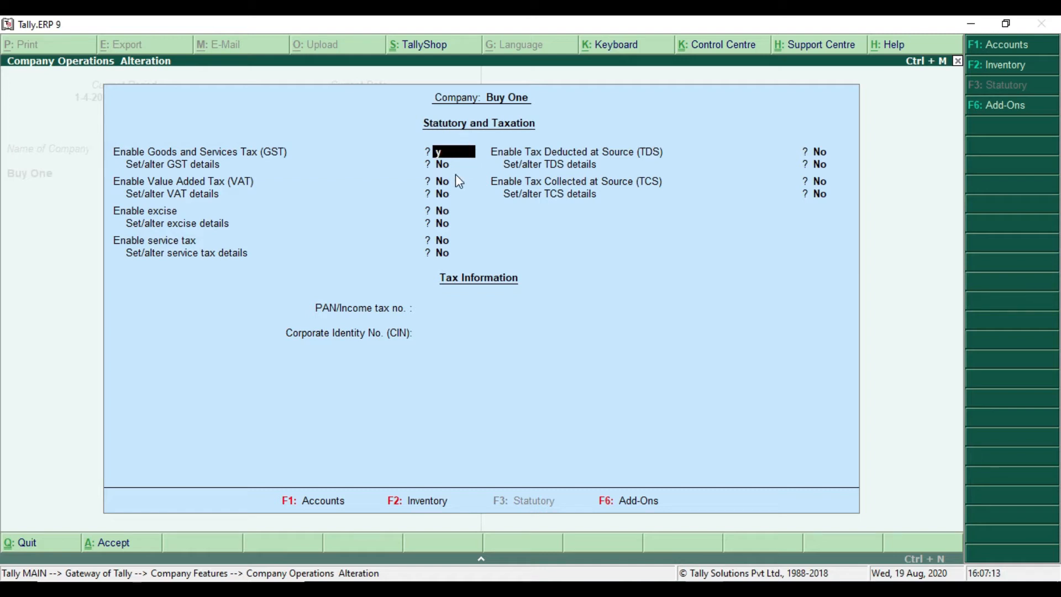
key("y")
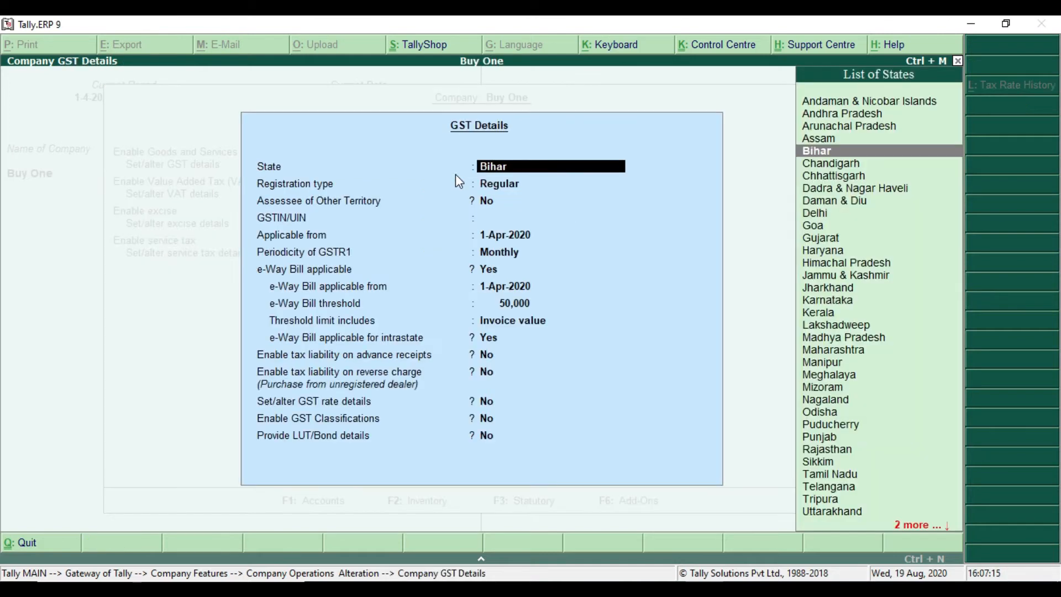
Step: Accept the company GST details with state Bihar, Regular registration and 1-Apr-2020 as the applicable date, leaving the GSTIN empty
key("Return")
key("Return")
key("Return")
key("Return")
key("Return")
key("Return")
key("Return")
key("Return")
key("Return")
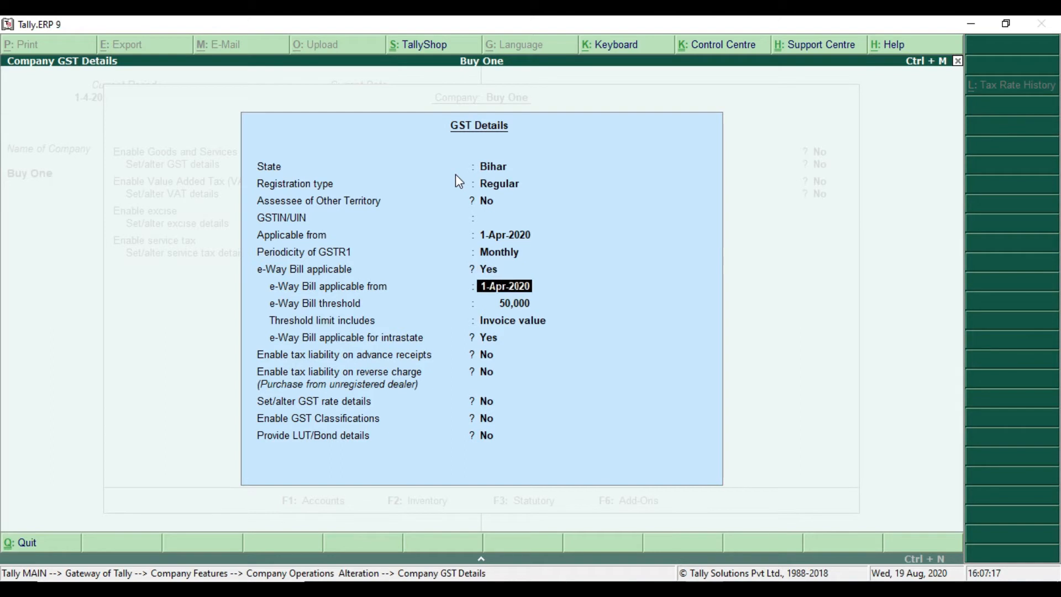
key("Return")
key("Return")
key("Return")
key("Return")
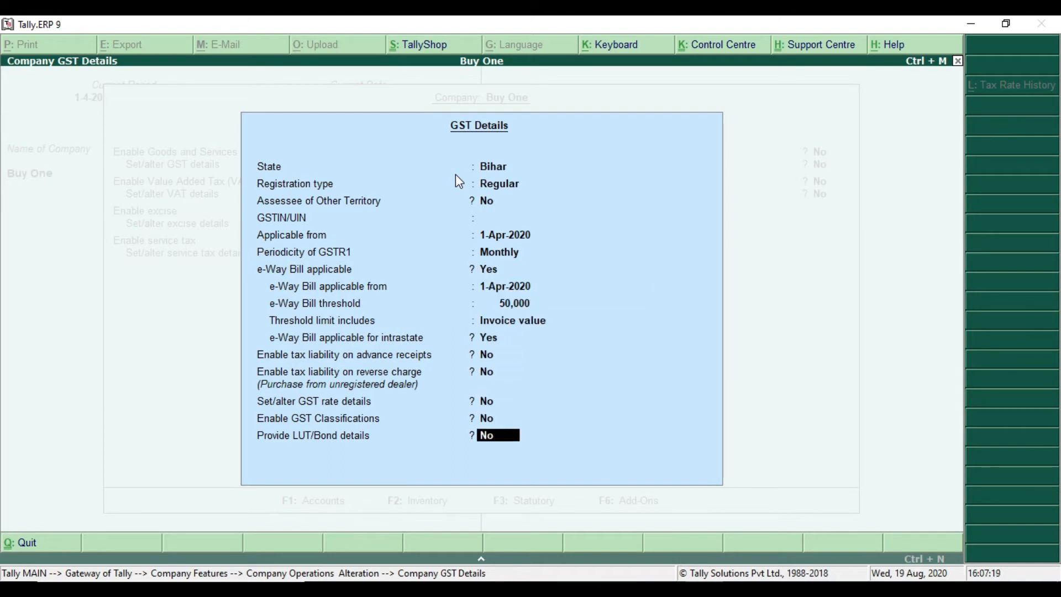
key("Return")
Step: Save the statutory and taxation features with all other taxes left at No, and return to the Gateway of Tally
key("Return")
key("Return")
key("Return")
key("Return")
key("Return")
key("Return")
key("Return")
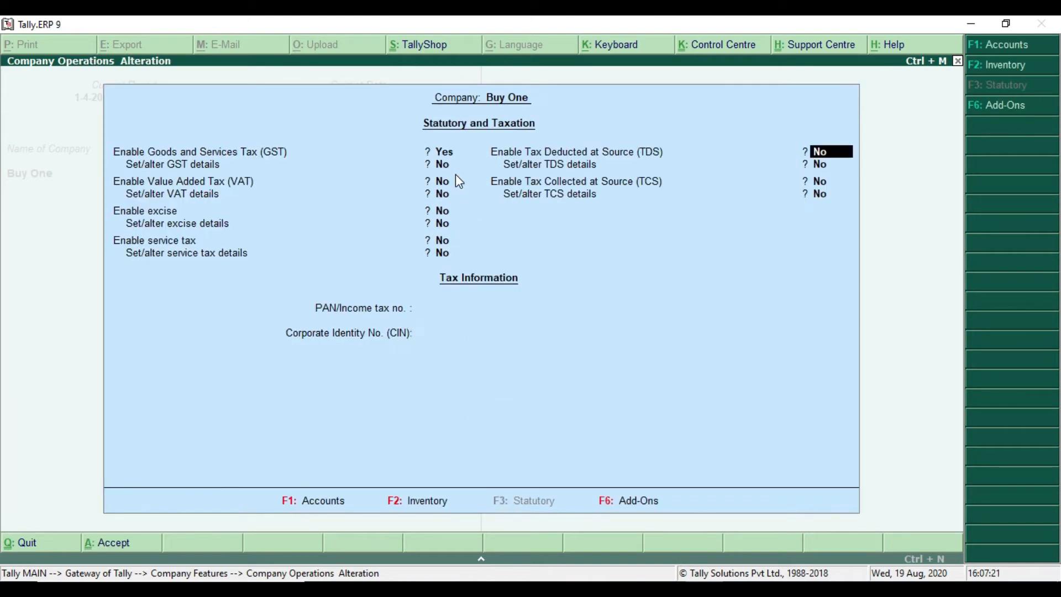
key("Return")
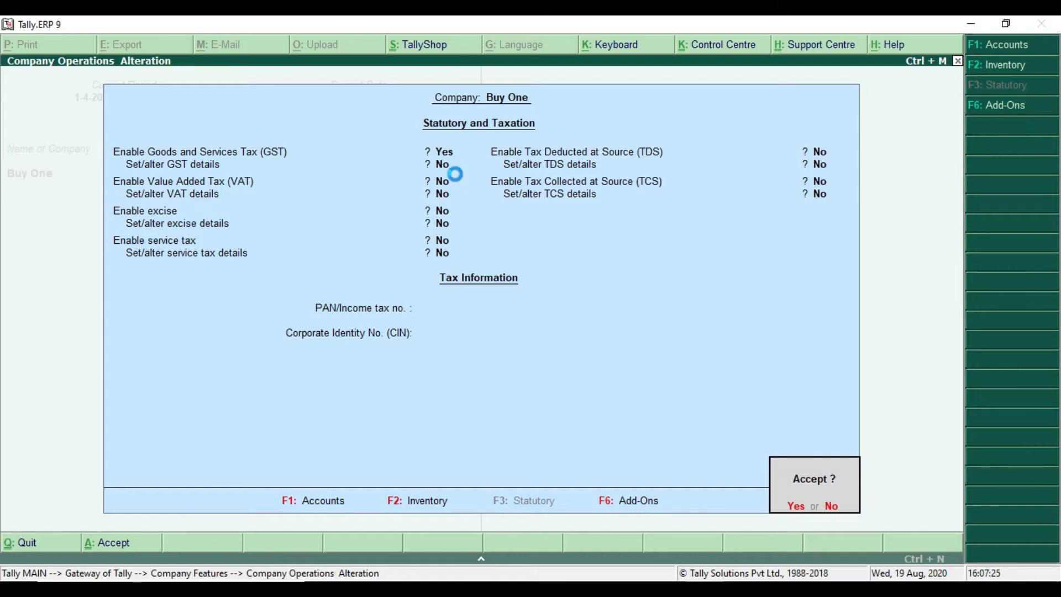
key("Return")
key("Escape")
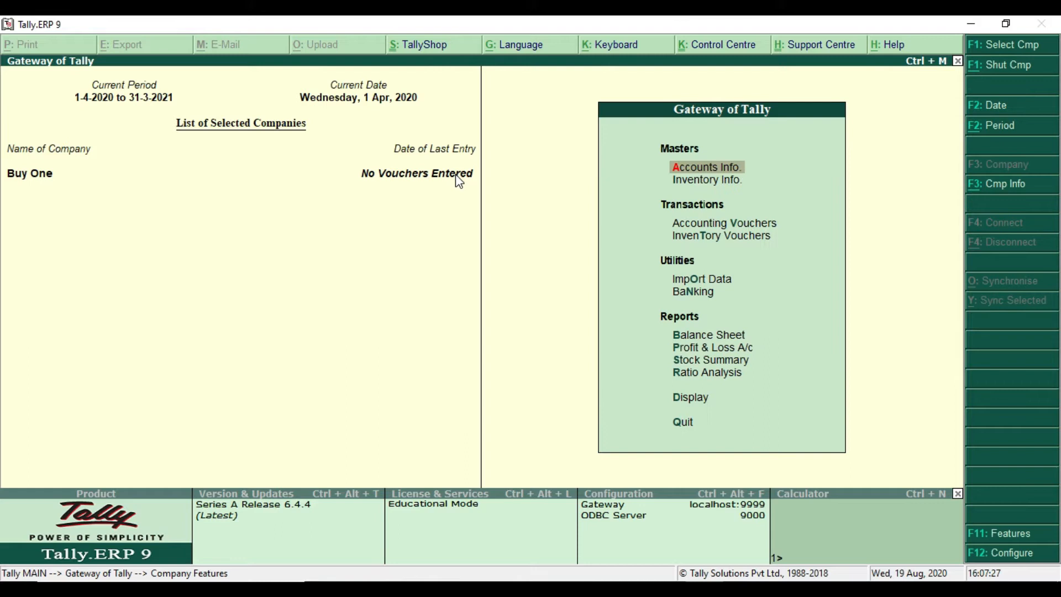
Step: Switch to the practice PDF, check the supplier, purchase and CGST/SGST details needed for the ledgers, and return to Tally.ERP 9
key("alt+Tab")
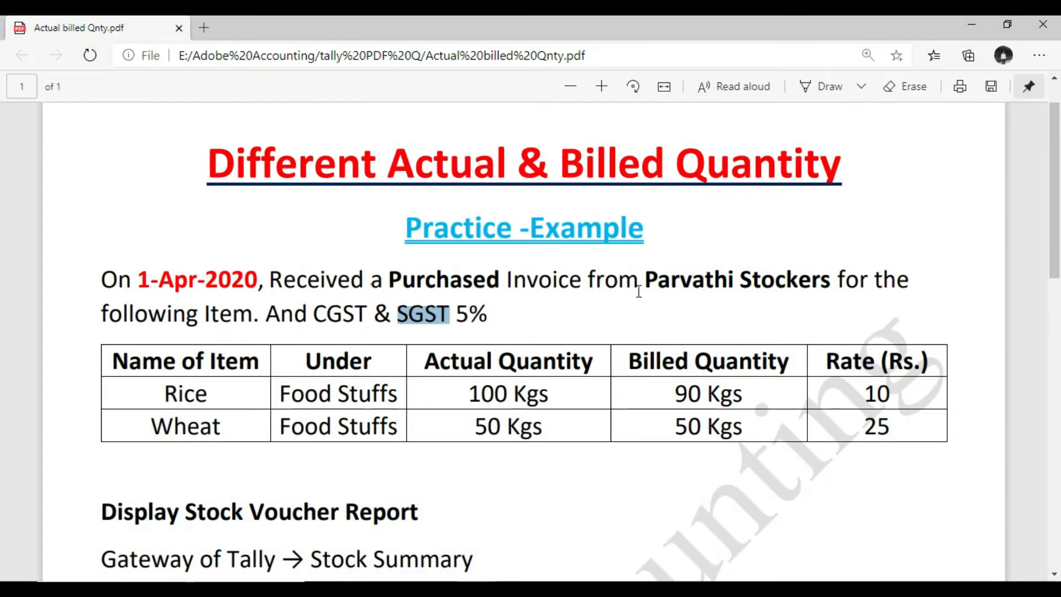
left_click_drag(640, 280, 822, 279)
left_click_drag(388, 277, 501, 276)
left_click_drag(311, 314, 488, 314)
key("alt+Tab")
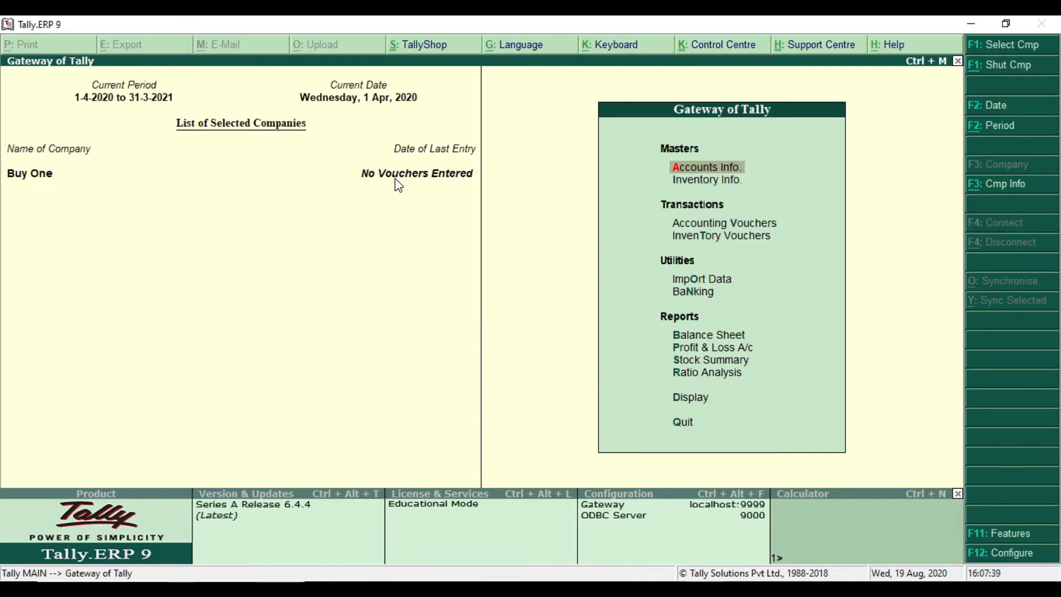
Step: Start a new ledger named Purchase under the Purchase Accounts group
key("Return")
key("Down")
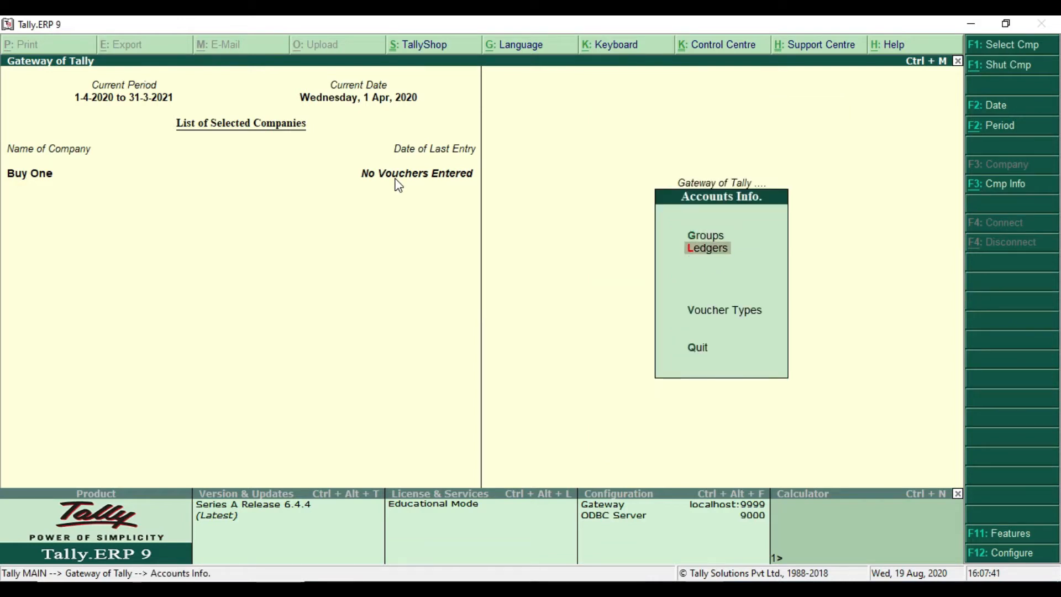
key("Return")
key("Return")
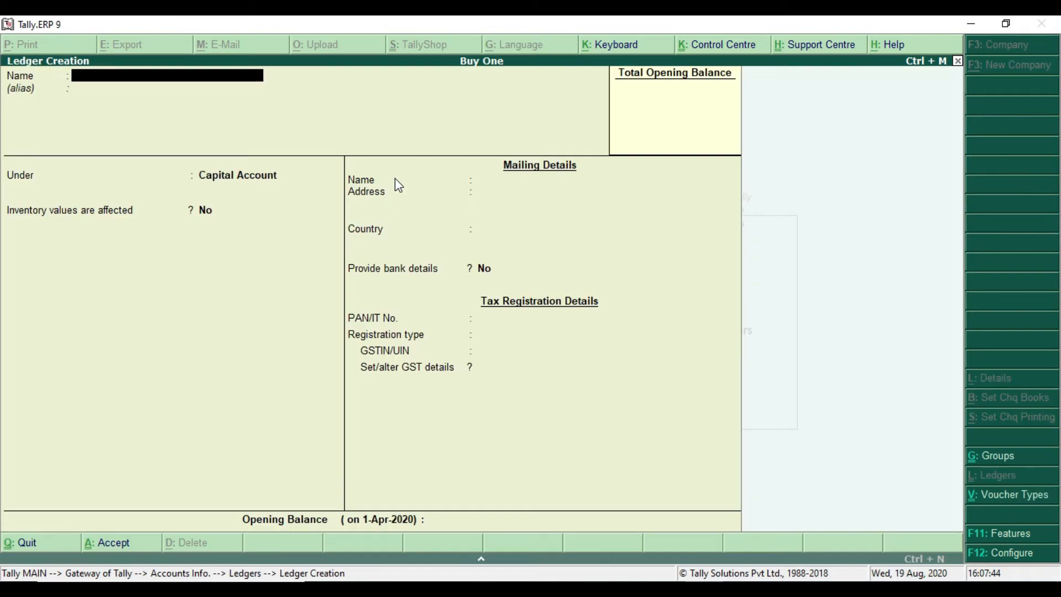
type("Purchase")
key("Return")
type("P")
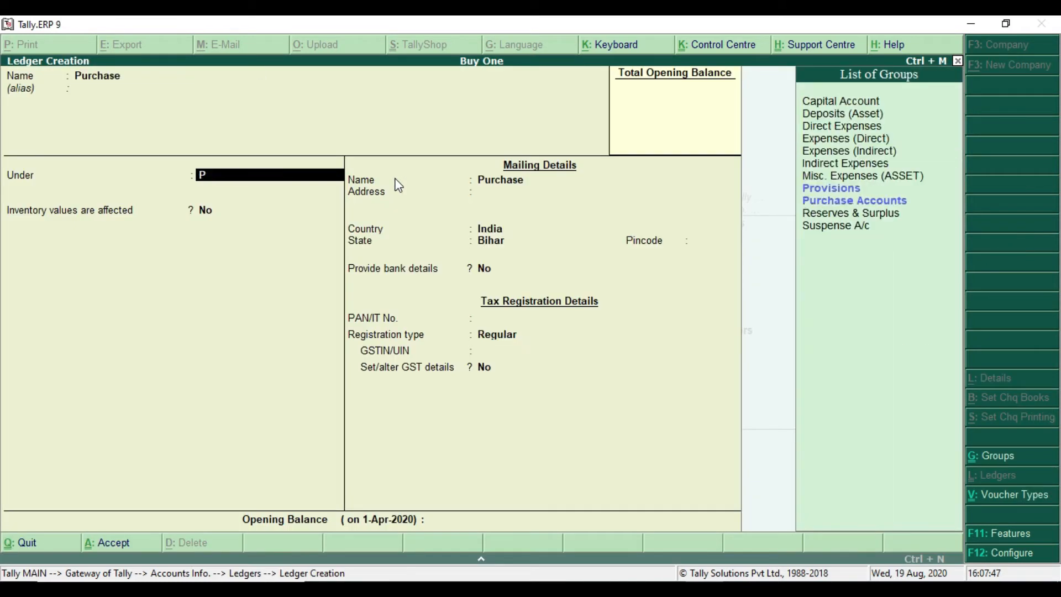
key("Down")
key("Down")
key("Return")
Step: Set the Purchase ledger under Purchase Accounts to affect inventory values, with GST Applicable and Set/alter GST Details at No
key("Return")
key("Return")
key("Return")
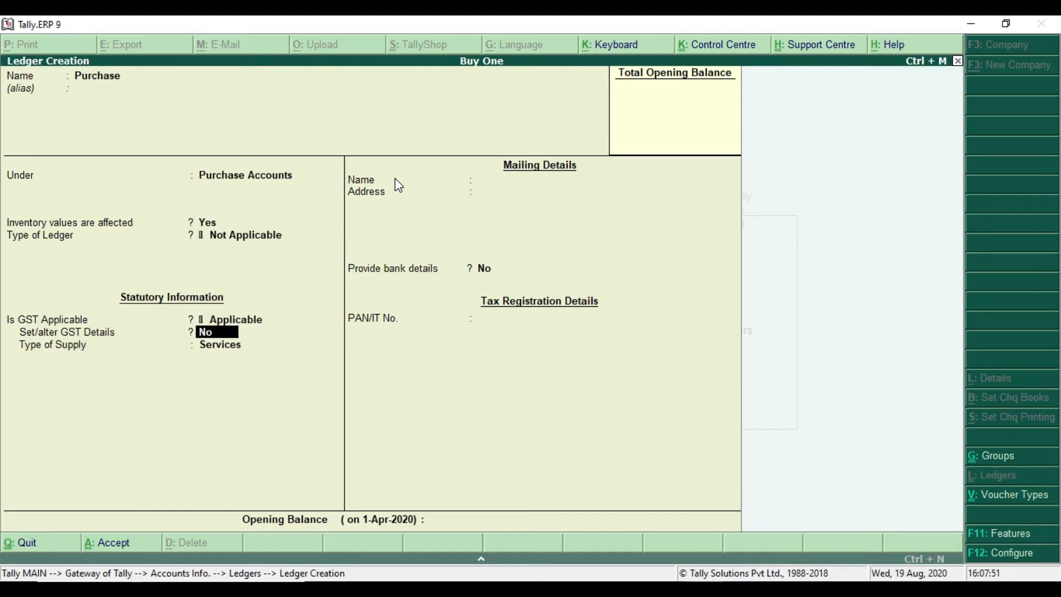
key("Return")
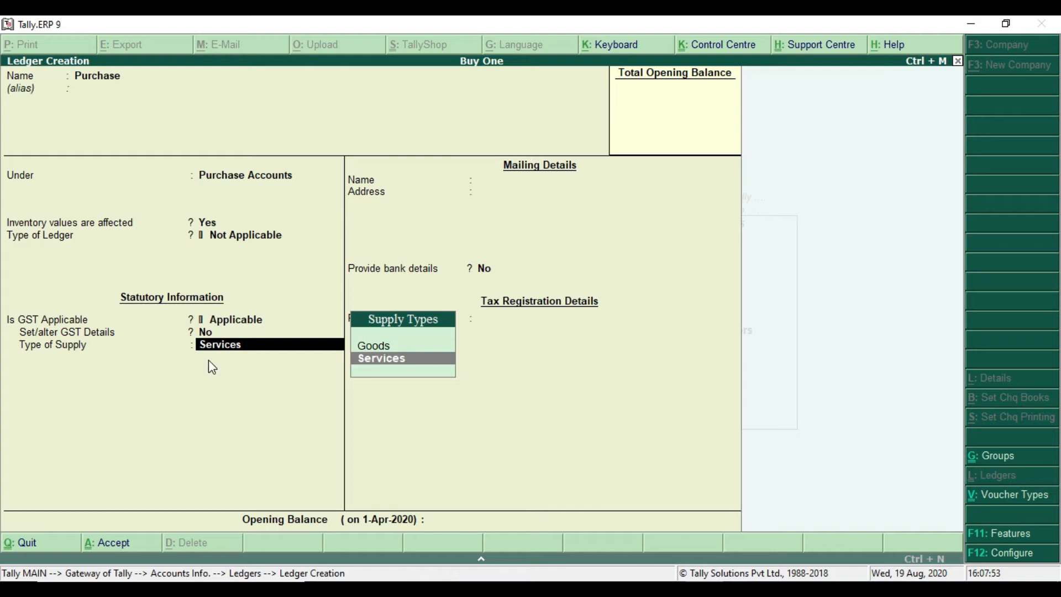
Step: Set the Purchase ledger's type of supply to Goods and save the ledger
mouse_move(13, 338)
left_mouse_down()
mouse_move(296, 365)
mouse_move(273, 362)
left_mouse_up()
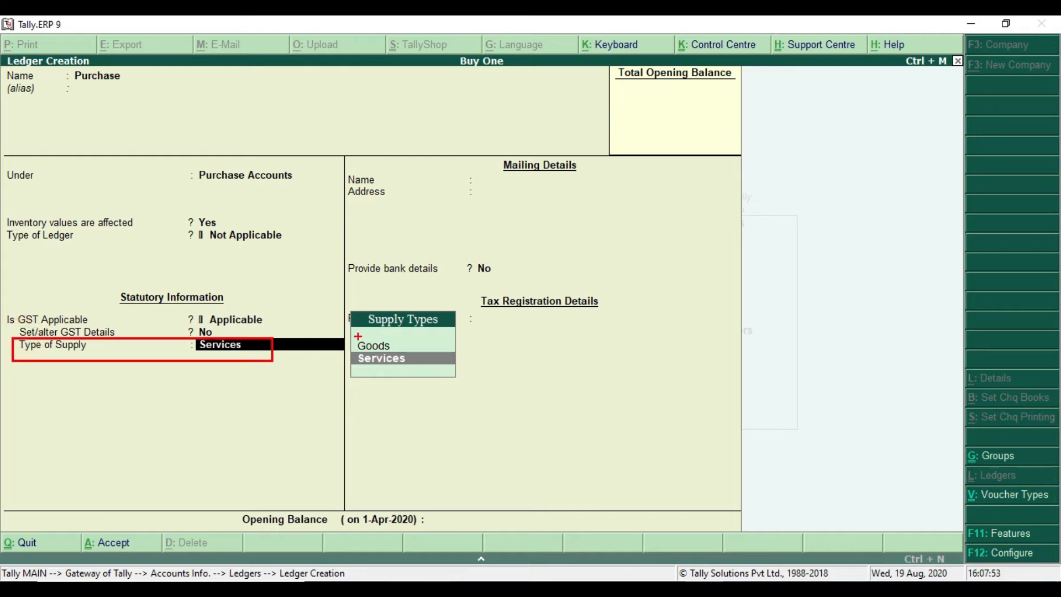
left_click_drag(347, 336, 415, 356)
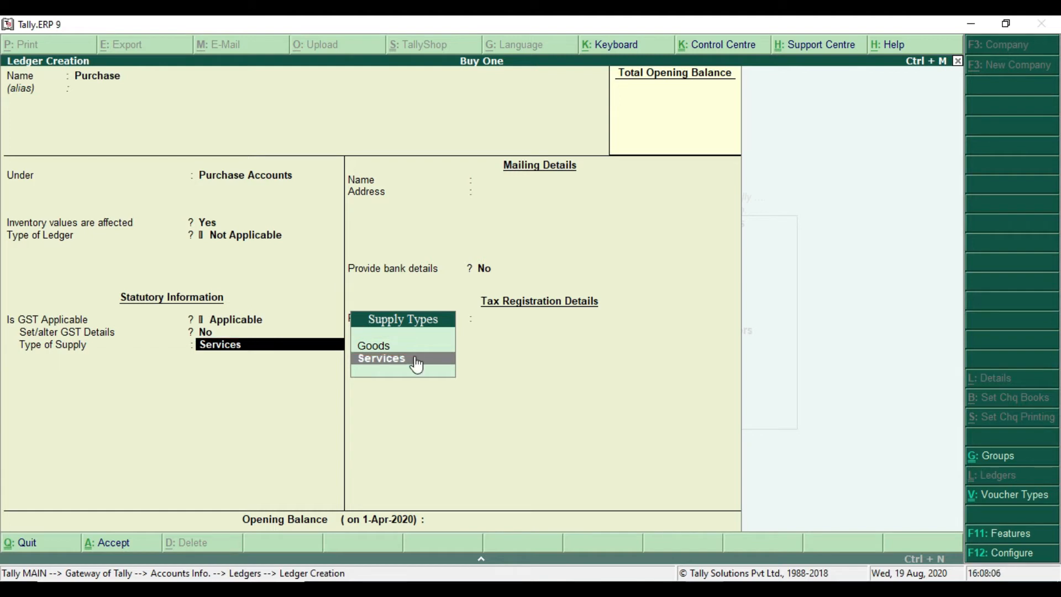
key("Up")
key("Return")
key("Return")
key("Return")
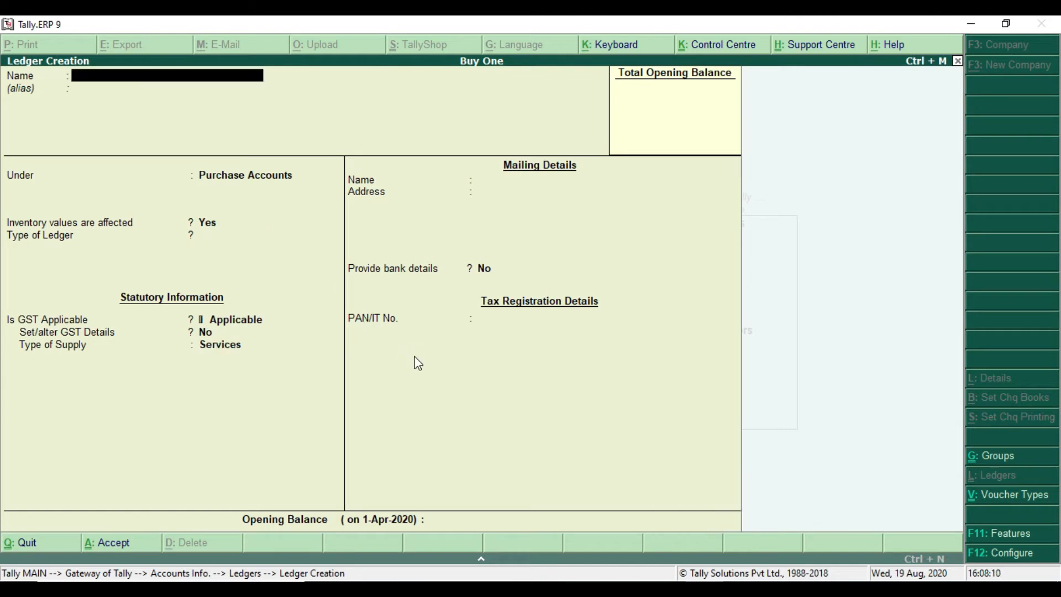
type("Parvathi Stocke")
key("Return")
type("S")
key("Down")
key("Down")
key("Down")
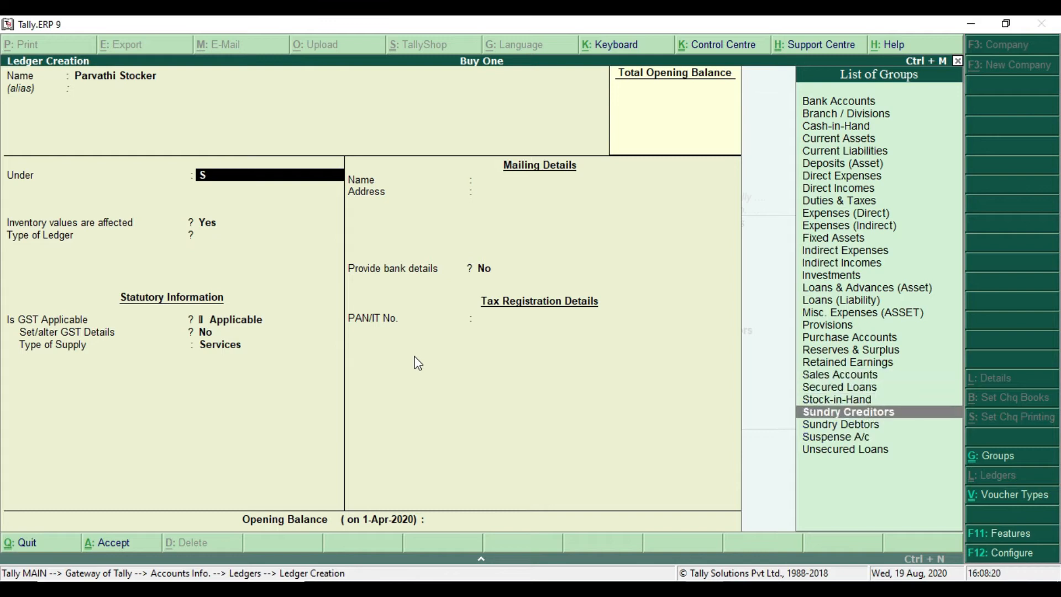
key("Return")
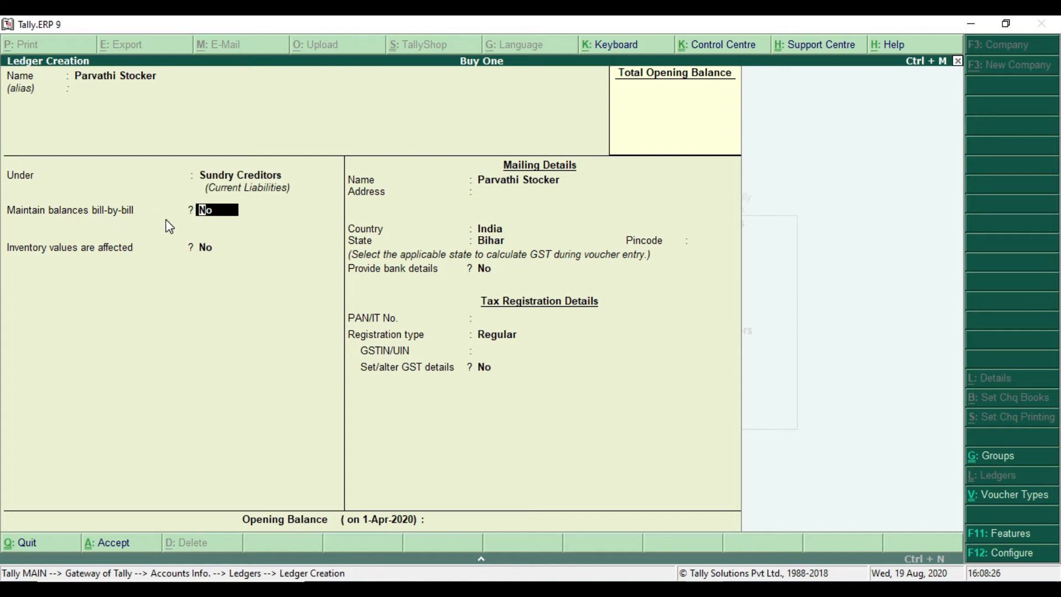
Step: Set the supplier ledger to maintain balances bill-by-bill, keep its other details at their defaults, and save it
key("y")
key("Return")
key("Return")
key("Return")
key("Return")
key("Return")
key("Return")
key("Return")
key("Return")
key("Return")
key("Return")
key("Return")
key("Return")
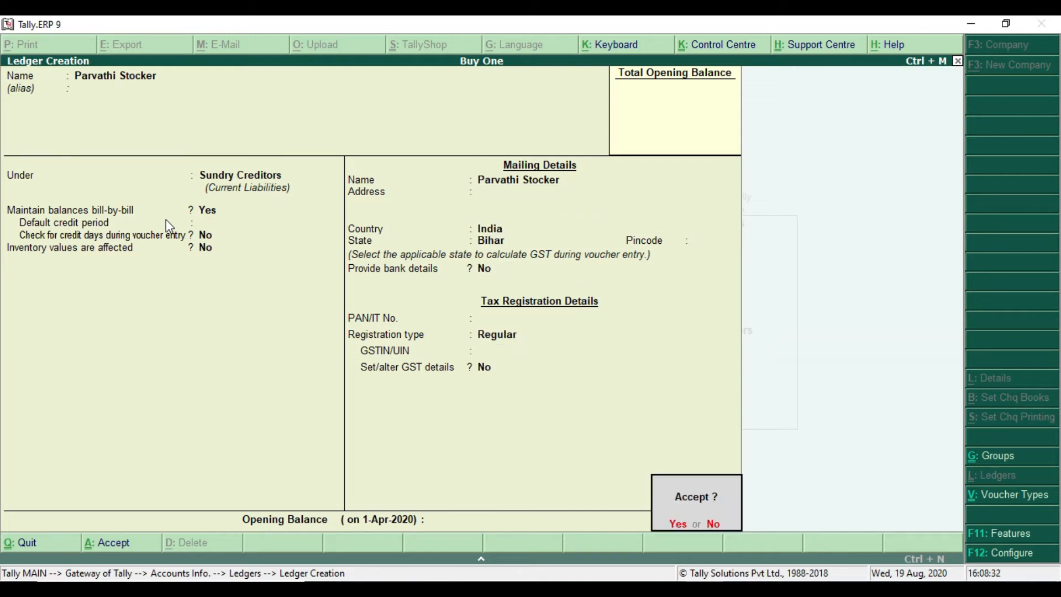
key("Return")
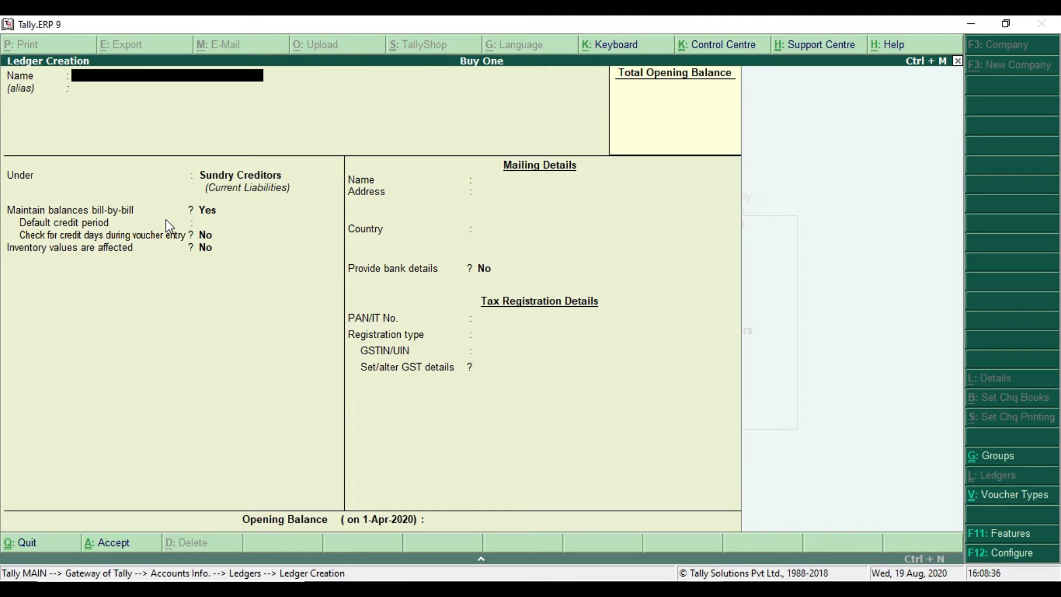
Step: Start a new ledger named CGST under the Duties & Taxes group
type("CGST")
key("Return")
key("Return")
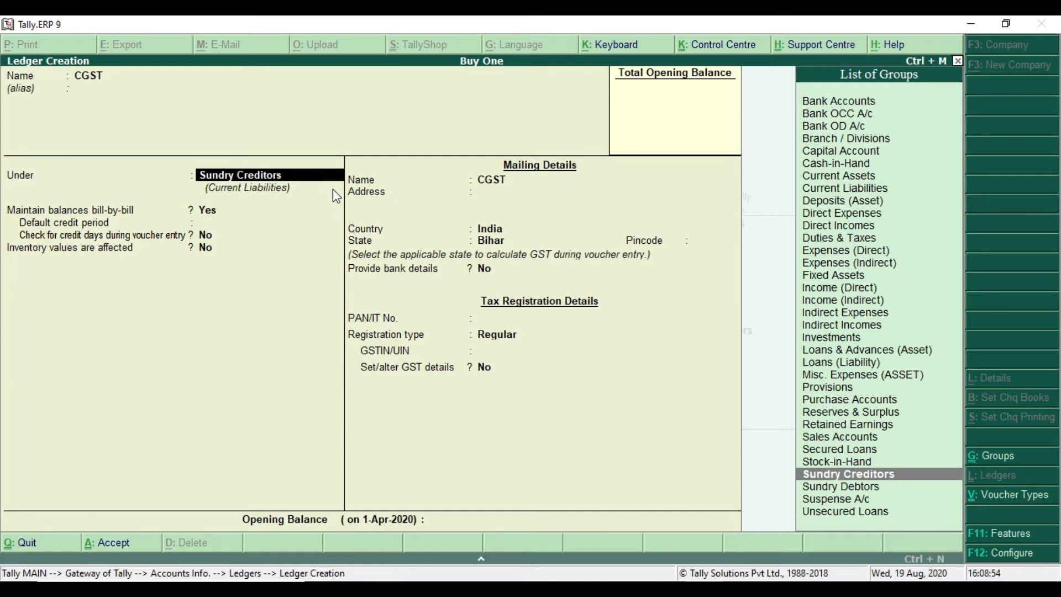
type("D")
key("Down")
key("Down")
key("Down")
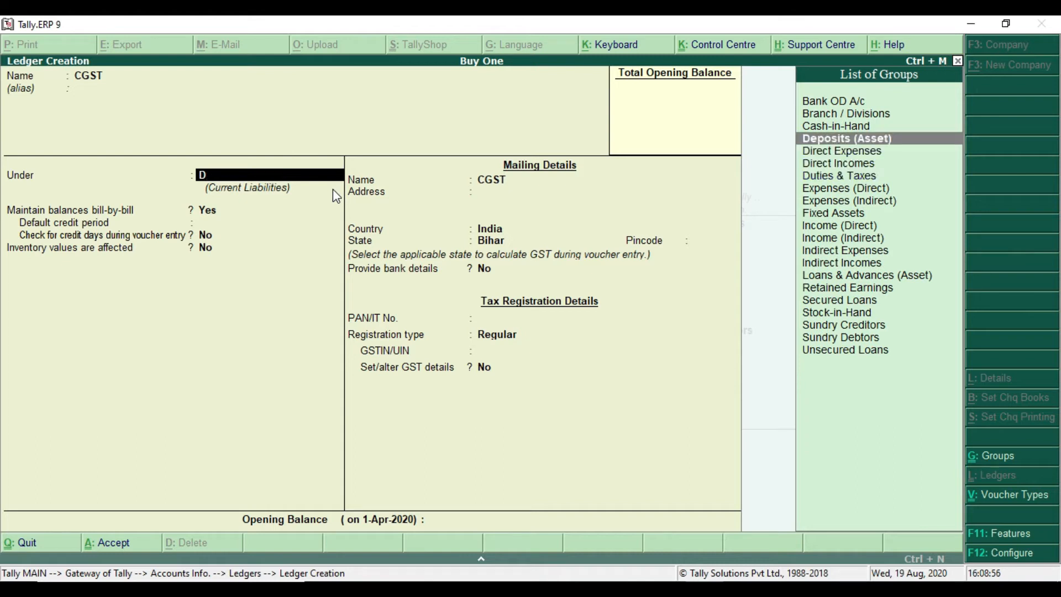
key("Down")
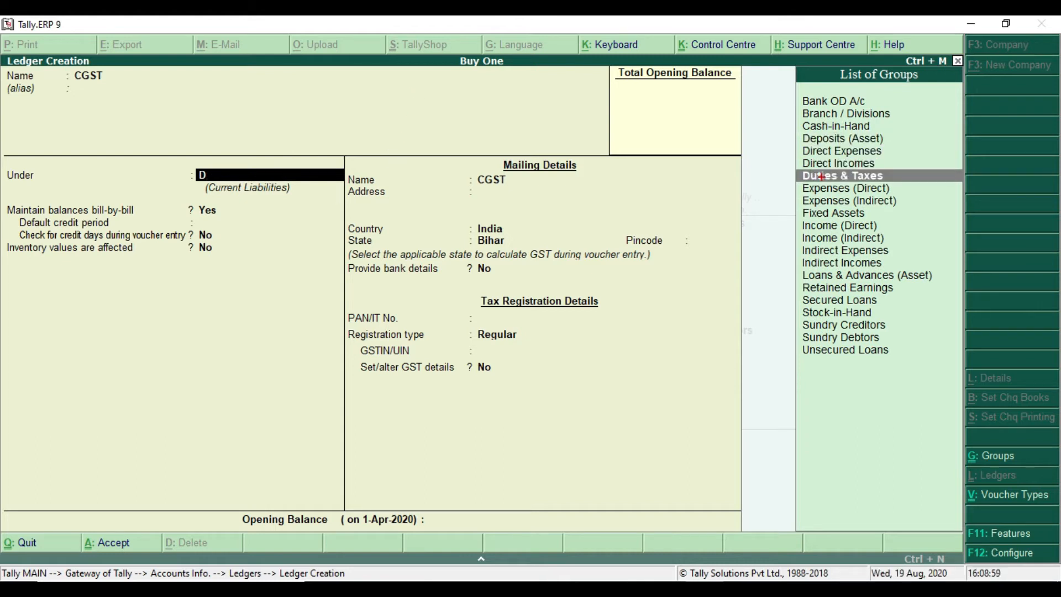
left_click(791, 162)
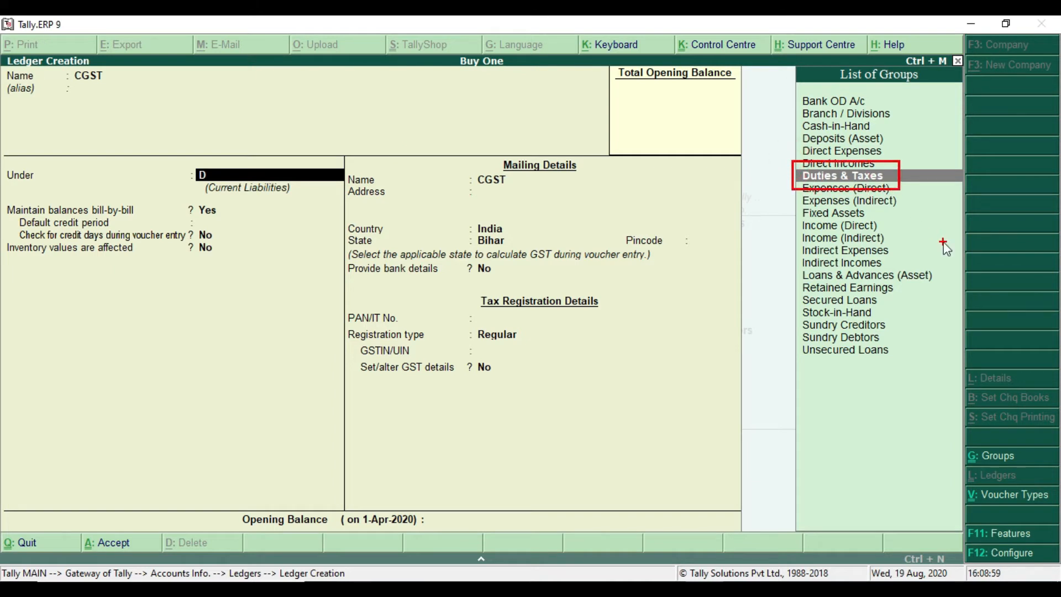
key("Return")
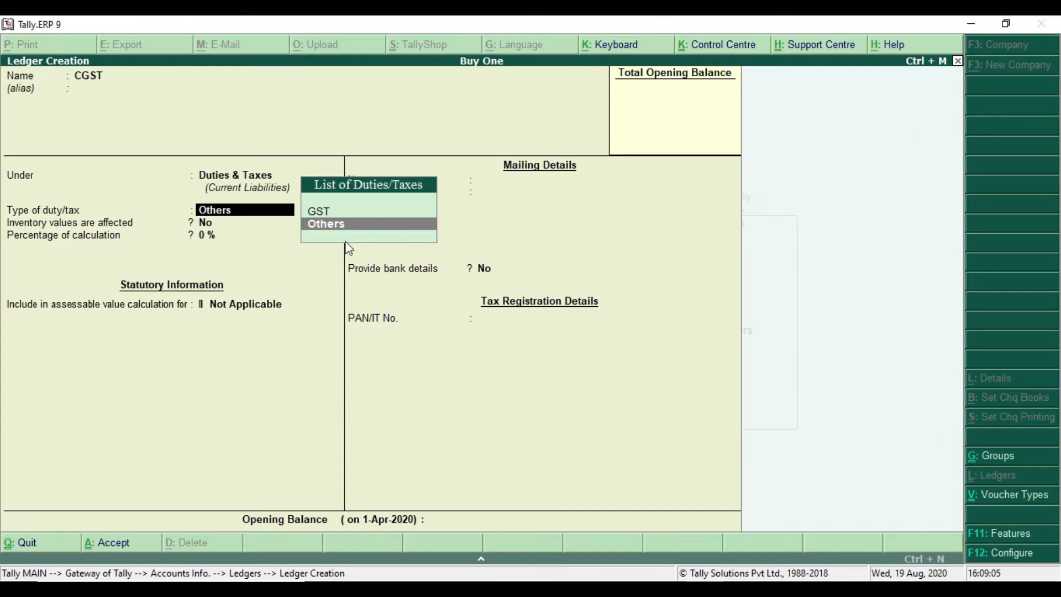
Step: Set the CGST ledger's type of duty/tax to GST and its tax type to Central Tax, and save it
left_click(343, 214)
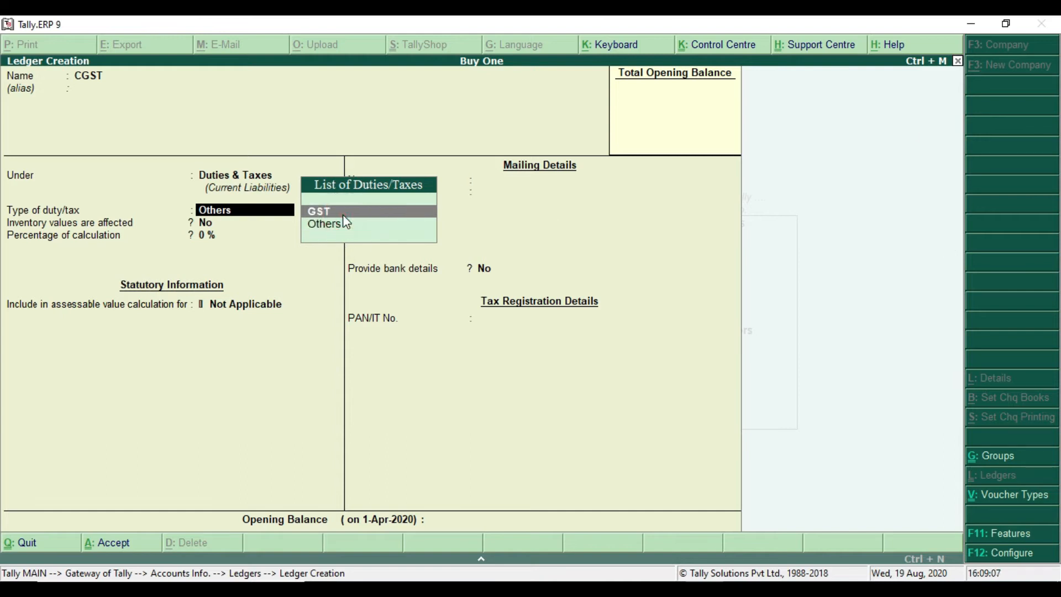
left_click(343, 213)
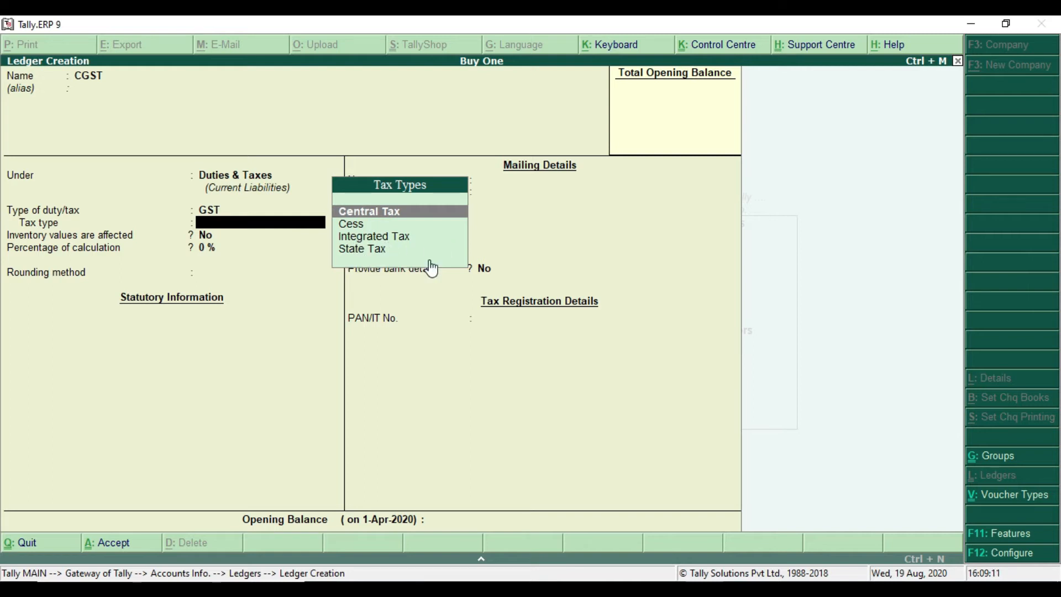
key("ctrl+2")
left_click_drag(71, 67, 113, 89)
left_click_drag(328, 195, 419, 223)
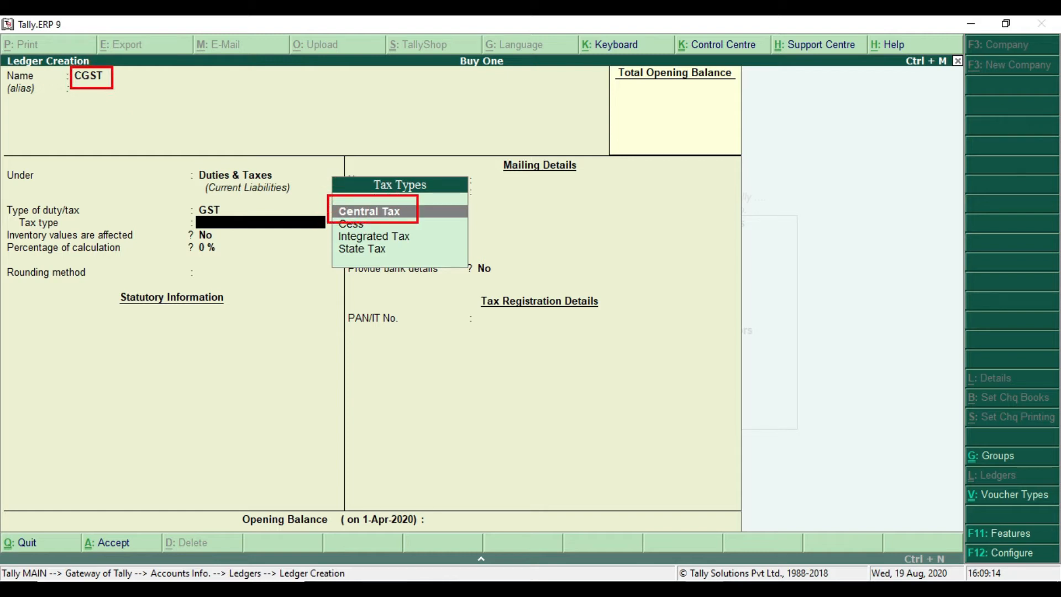
key("Escape")
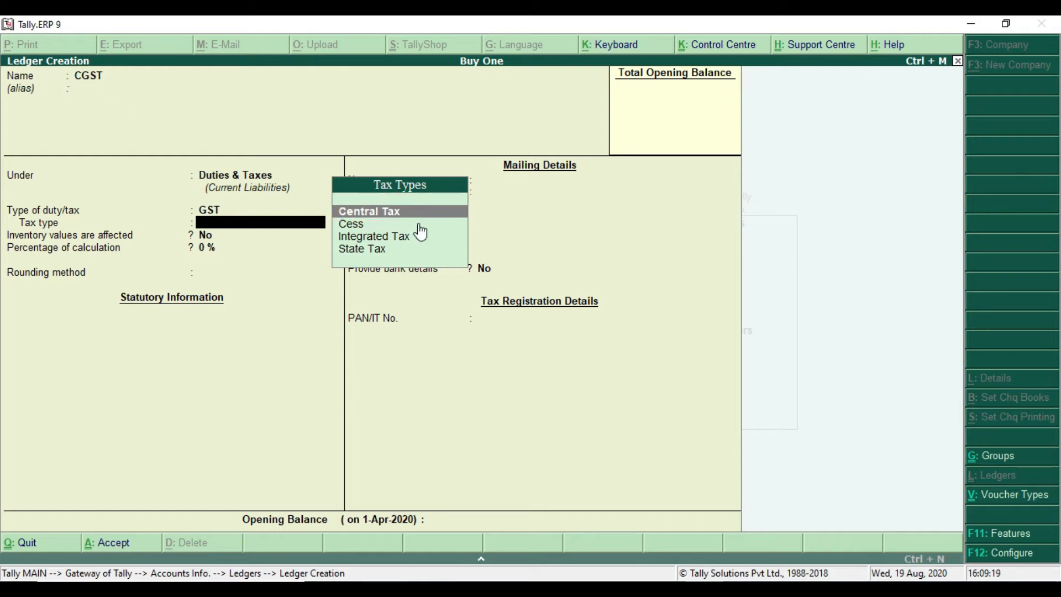
key("Return")
key("Return")
key("Return")
key("Return")
key("Return")
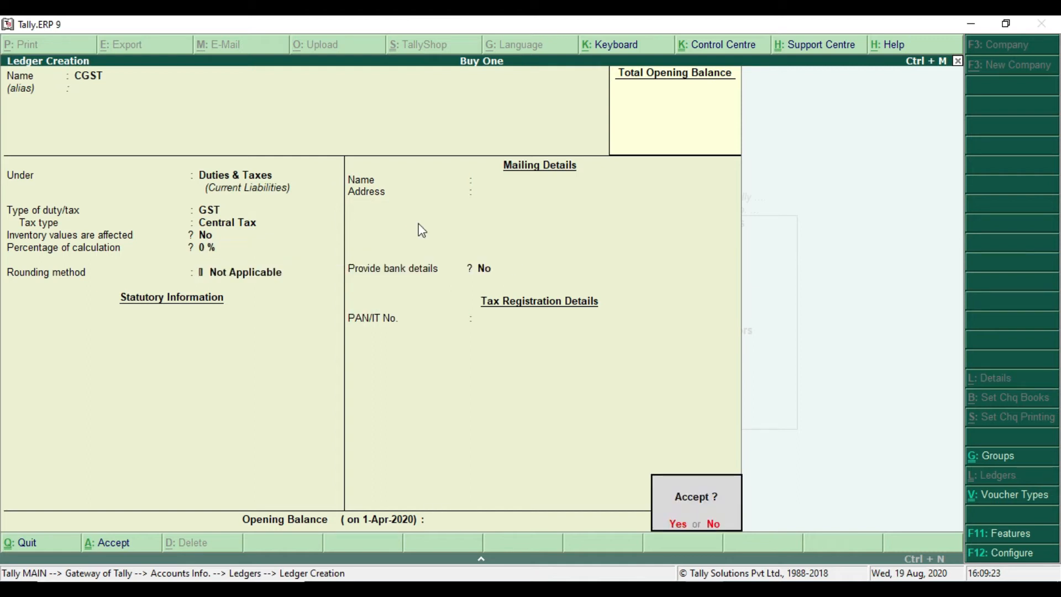
key("Return")
Step: Start a new ledger named SGST, keeping it under Duties & Taxes
type("S")
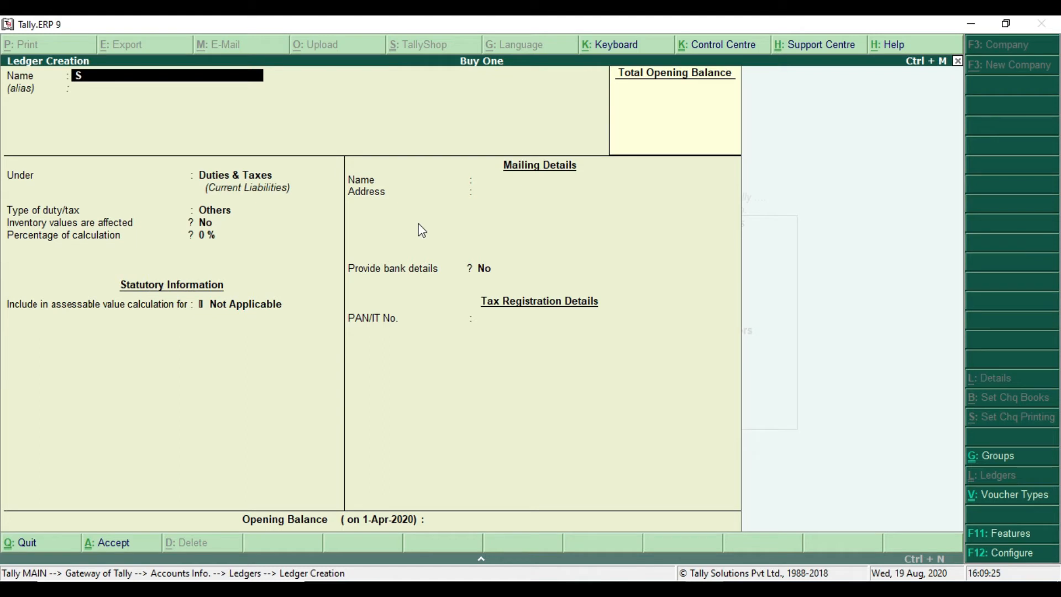
type("g")
key("BackSpace")
key("BackSpace")
key("BackSpace")
type("GST")
key("Return")
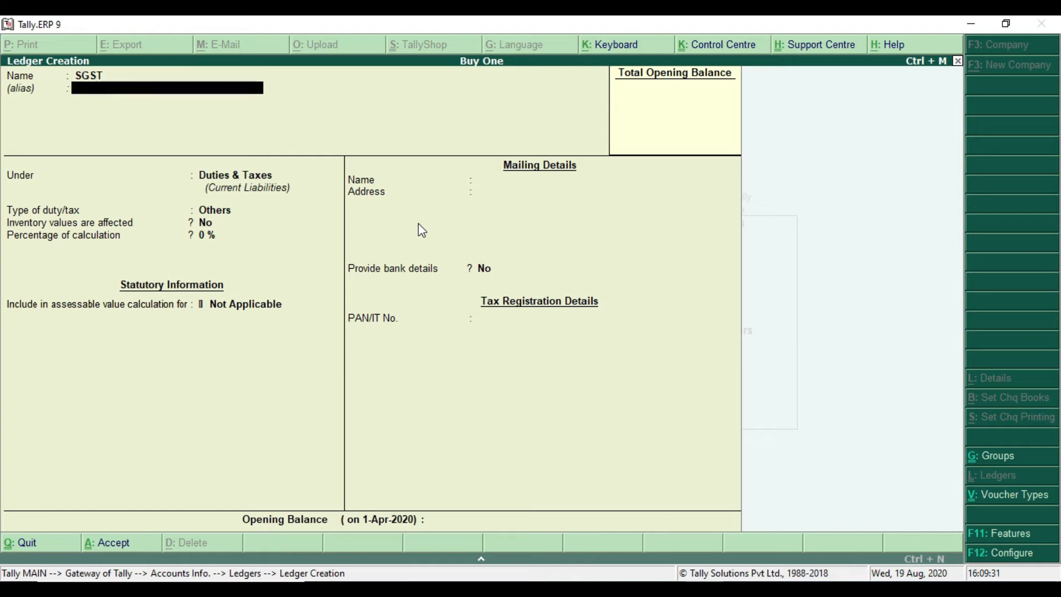
key("Return")
key("Return")
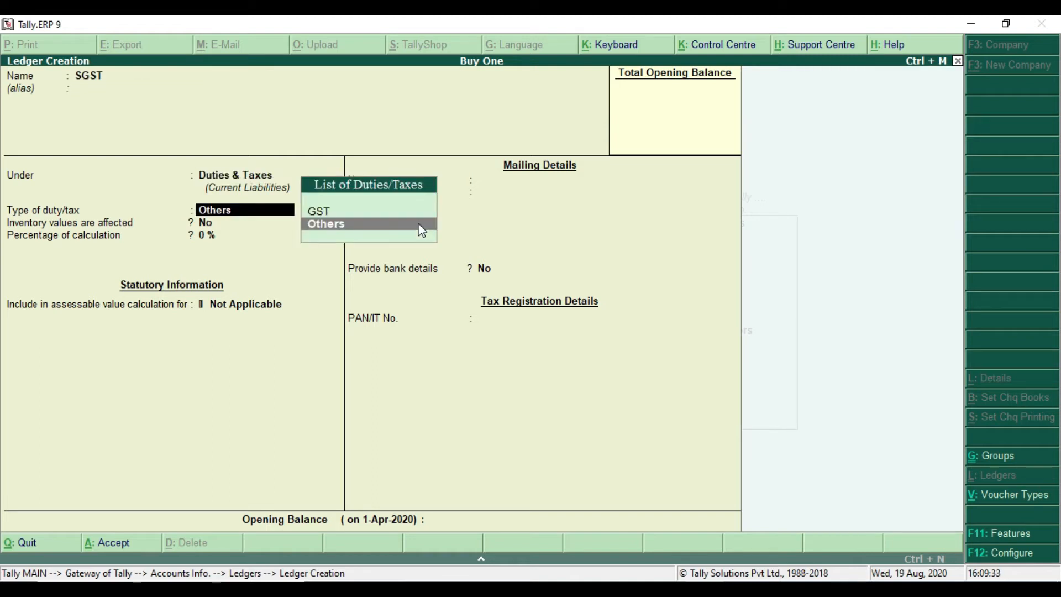
Step: Set the SGST ledger's type of duty/tax to GST and its tax type to State Tax
key("Up")
key("Return")
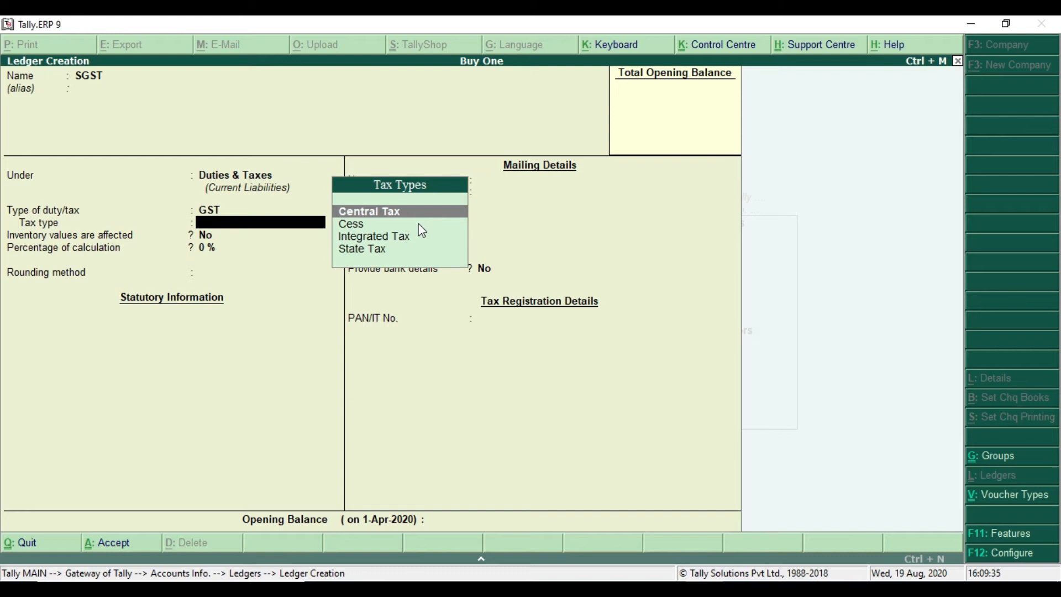
key("ctrl+2")
left_click_drag(70, 66, 114, 83)
left_click_drag(333, 242, 413, 261)
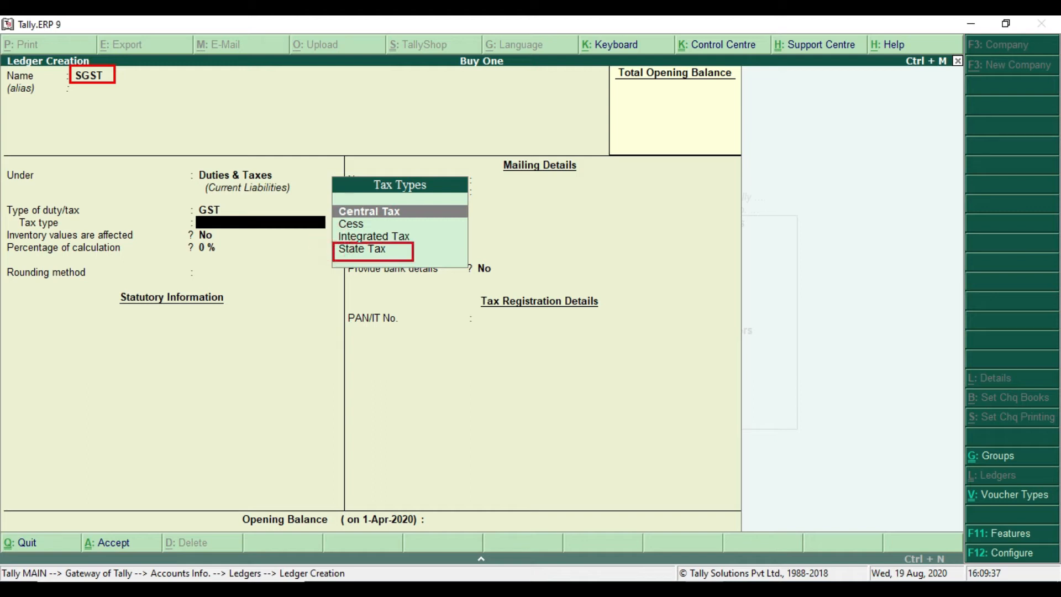
key("Escape")
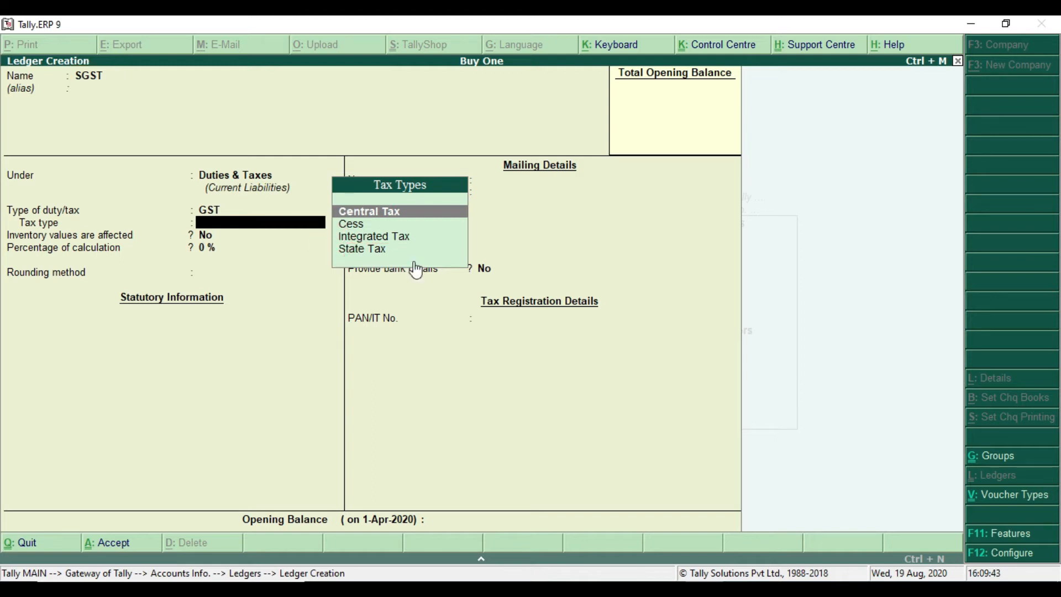
key("Down")
key("Down")
key("Down")
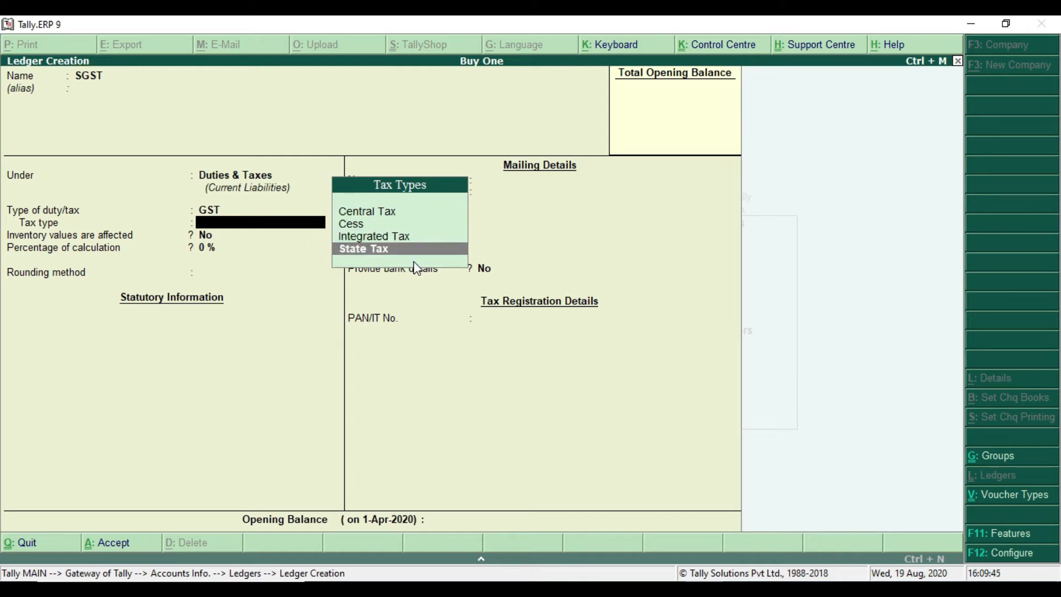
key("Return")
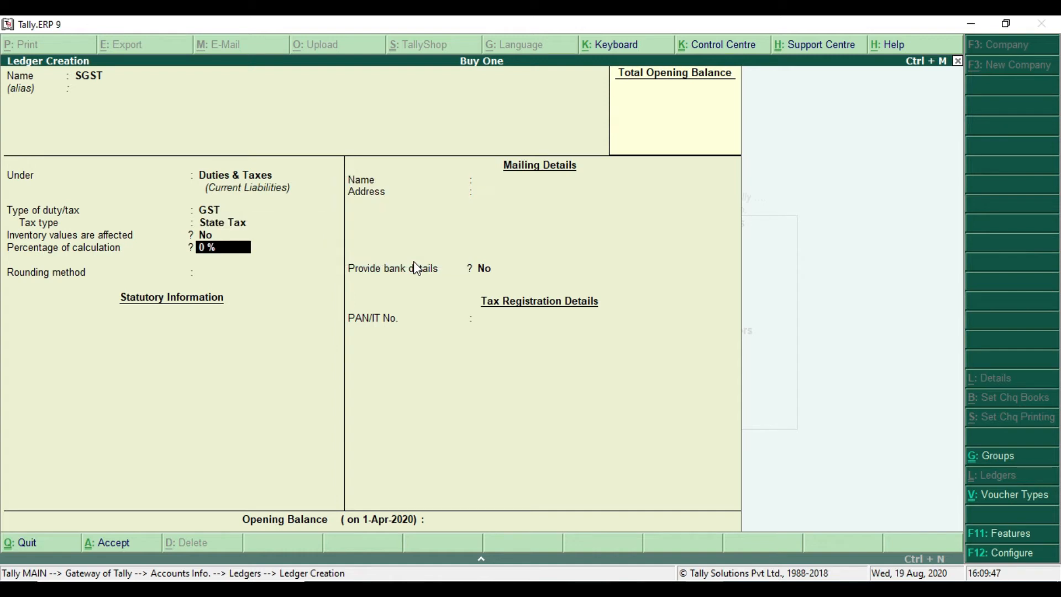
Step: Save the SGST ledger with 0 % calculation and rounding method Not Applicable, and return to the Gateway of Tally
key("Return")
key("Return")
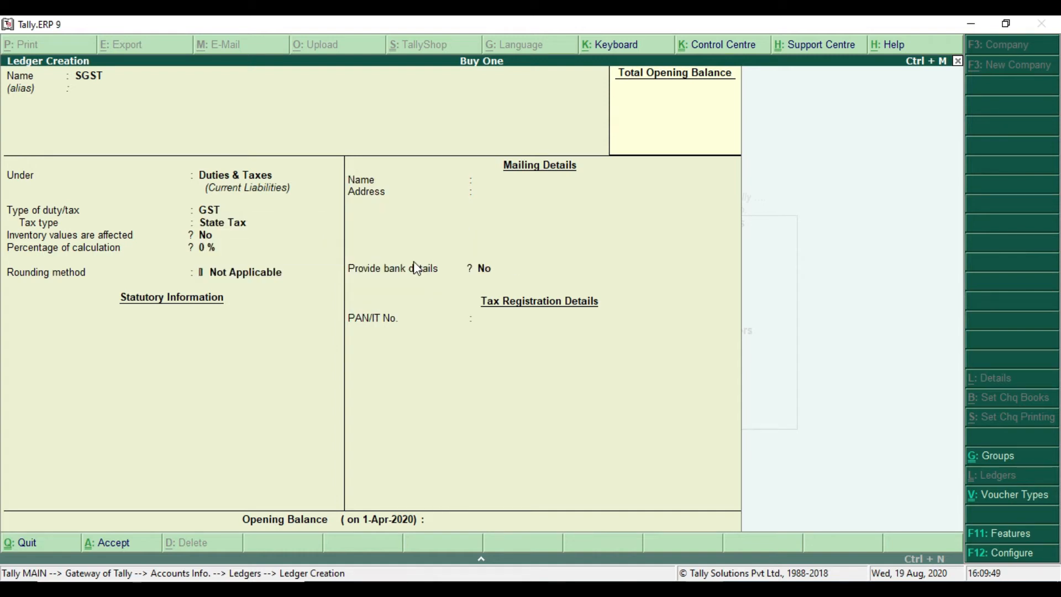
key("Return")
key("Return")
key("Escape")
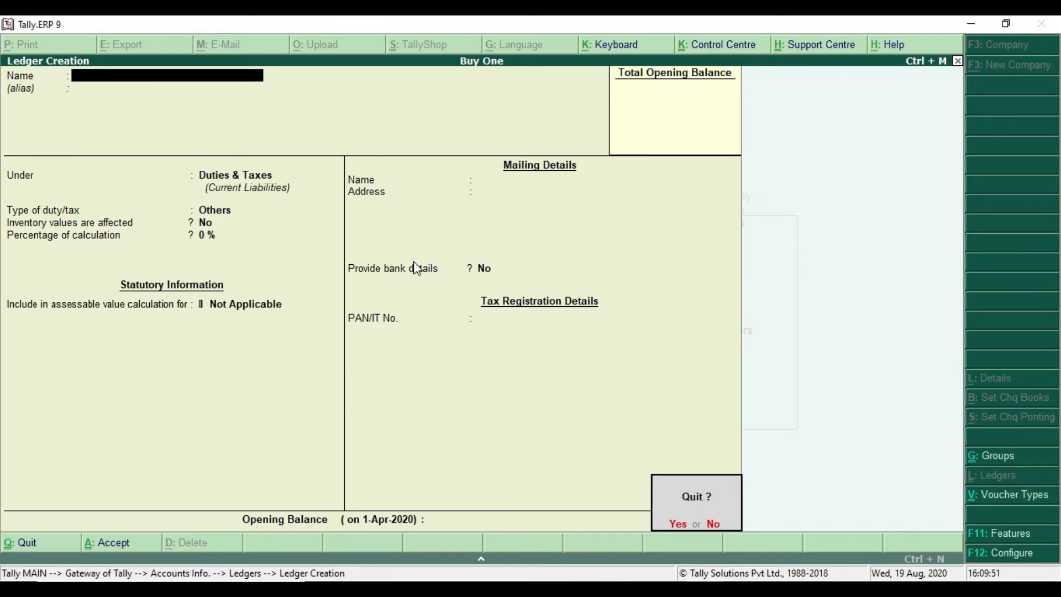
key("Return")
key("Escape")
key("Escape")
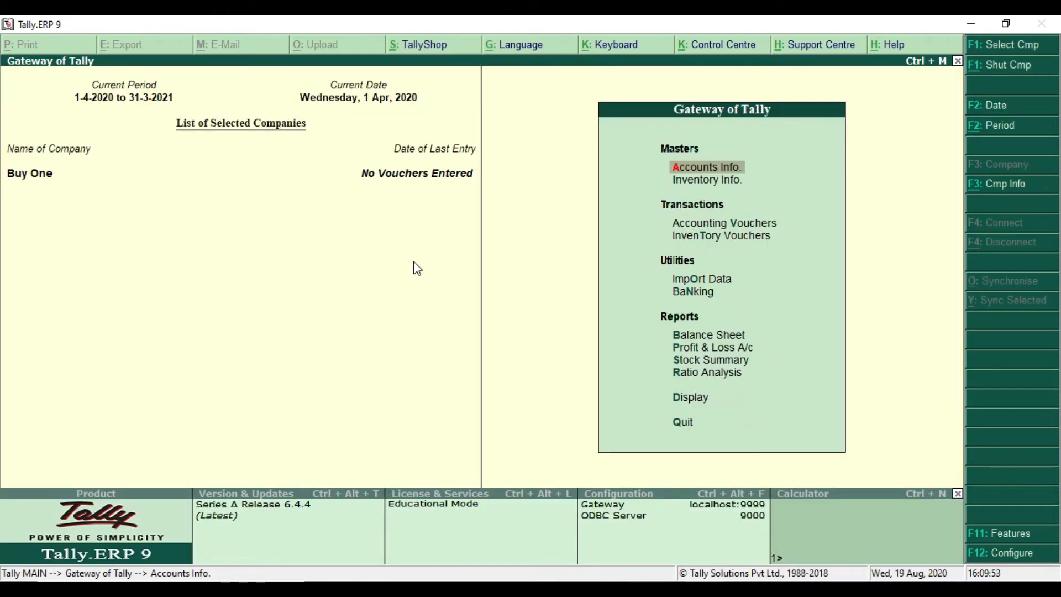
Step: Switch to the practice PDF and check the stock group and unit of measure for the Rice and Wheat items
key("alt+Tab")
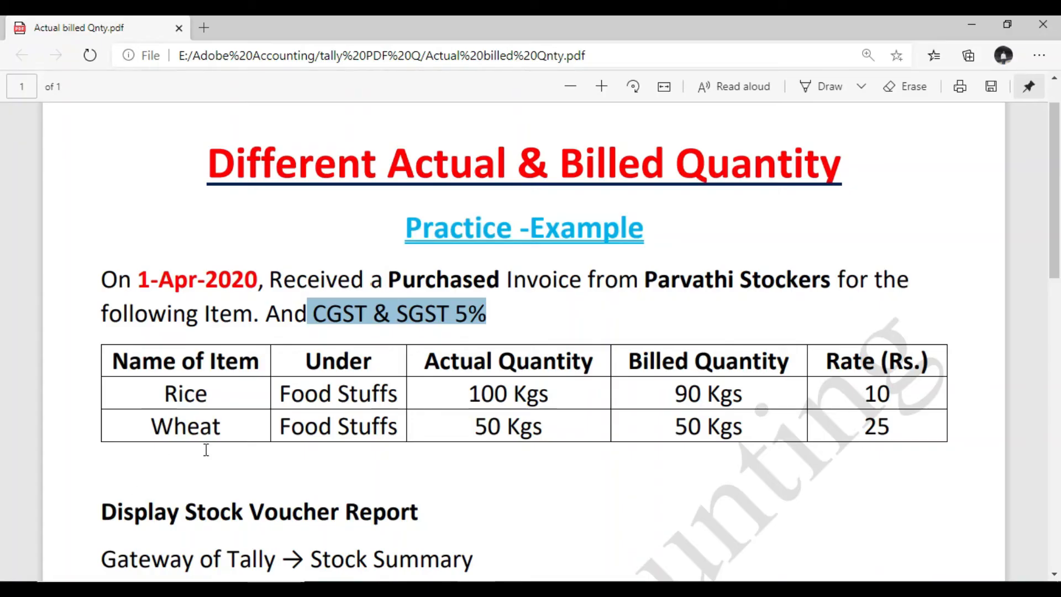
scroll(231, 411, "down", 1)
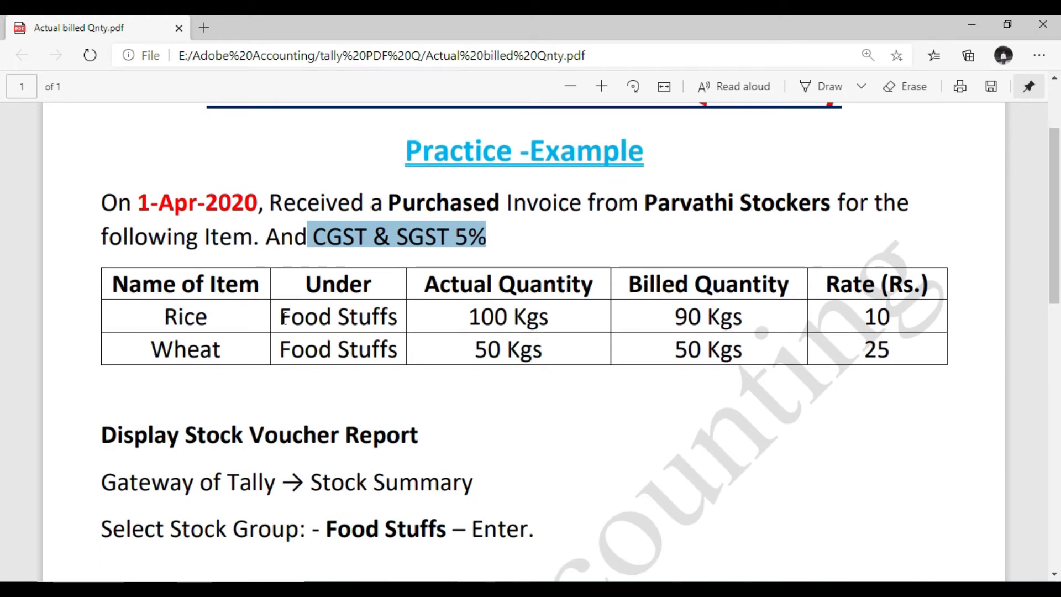
left_click_drag(280, 319, 362, 322)
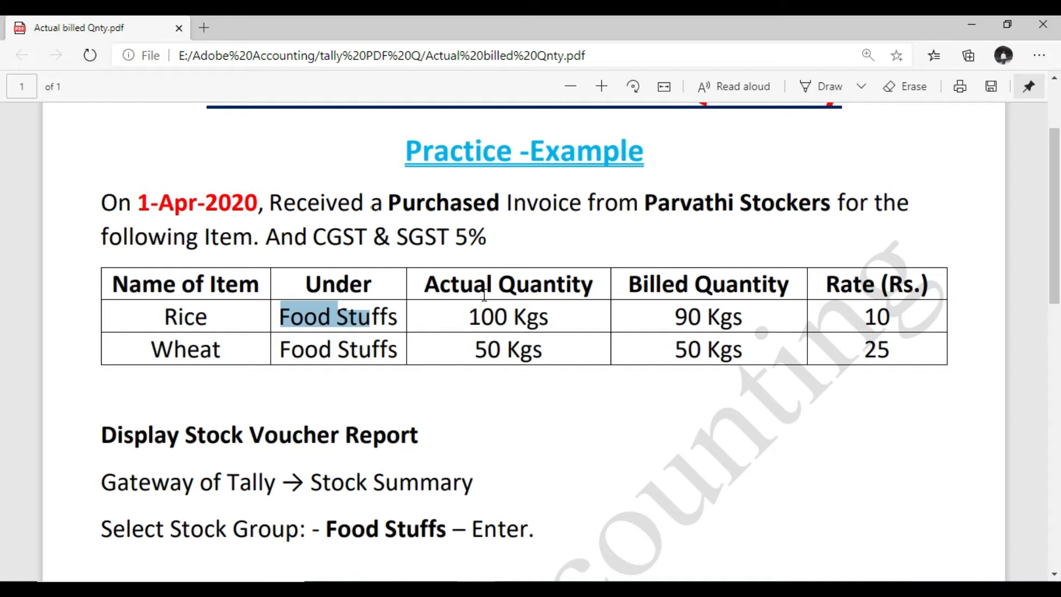
double_click(517, 324)
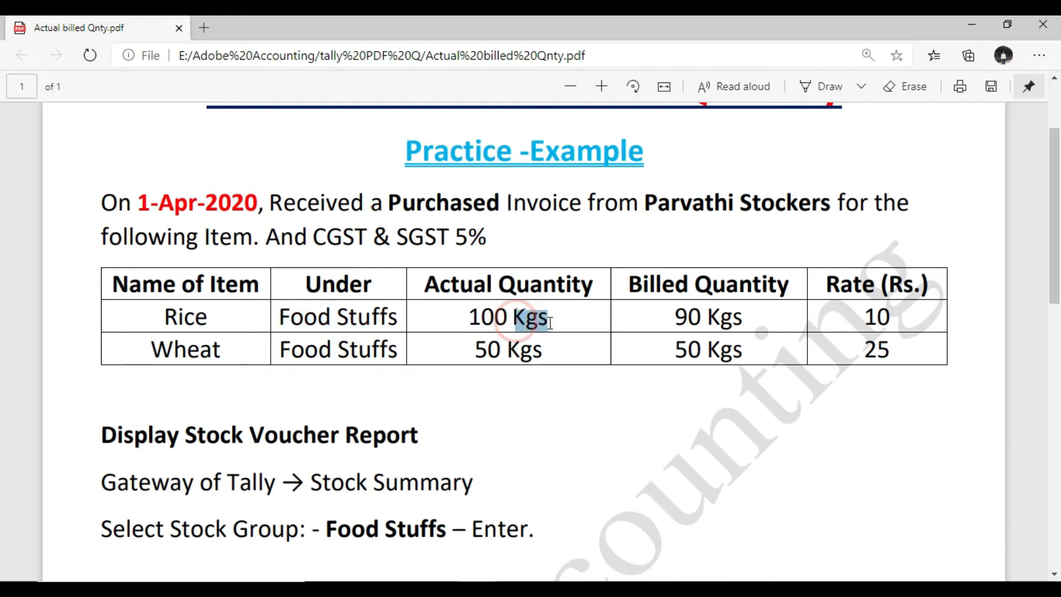
left_click(515, 346)
double_click(515, 345)
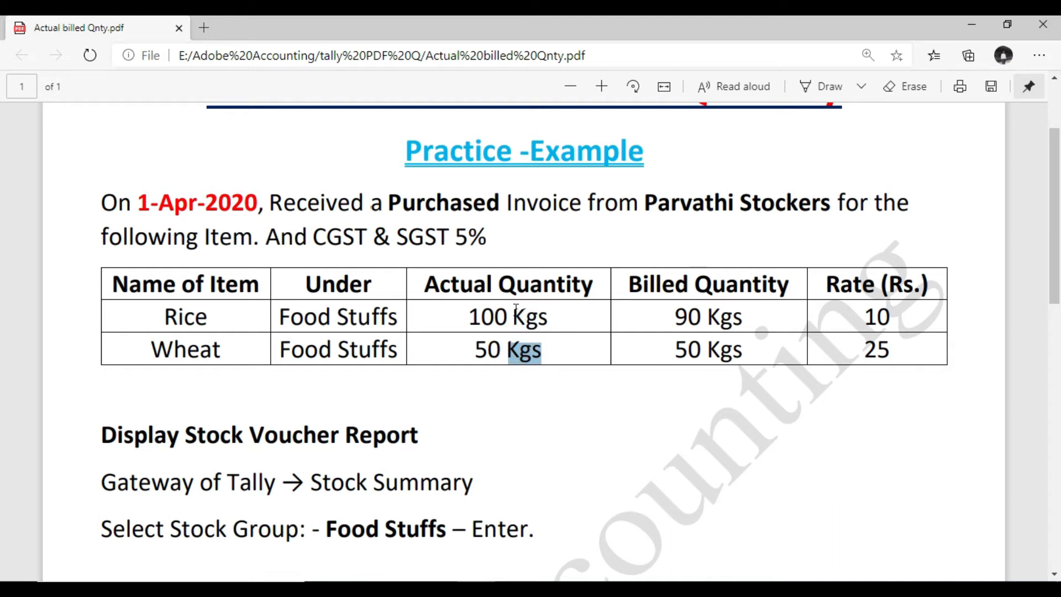
Step: Switch back to Tally.ERP 9 and start creating a single stock item named Rice with no alias
left_click_drag(516, 310, 553, 332)
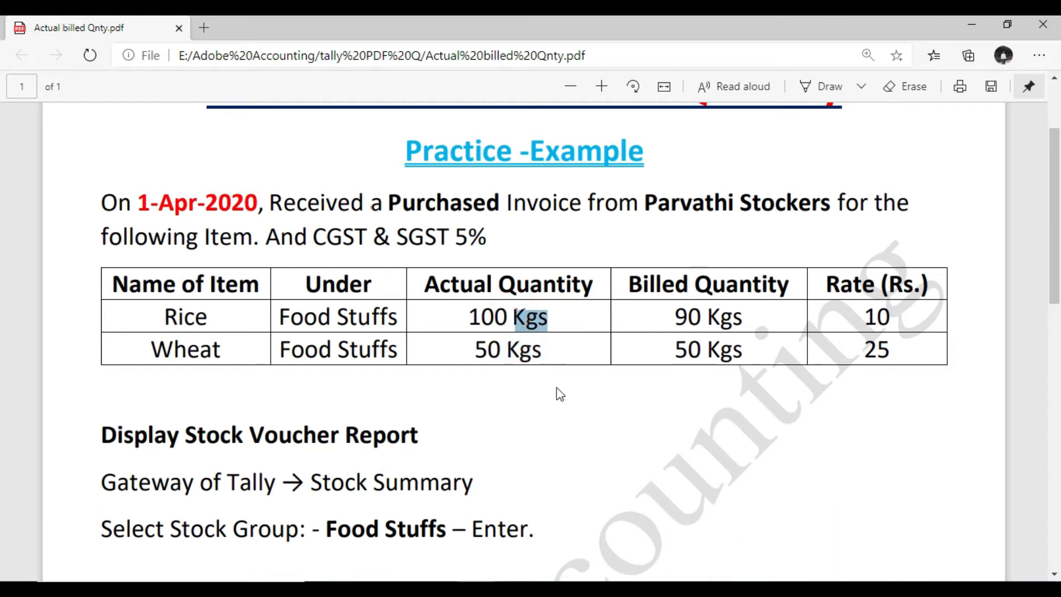
key("alt+Tab")
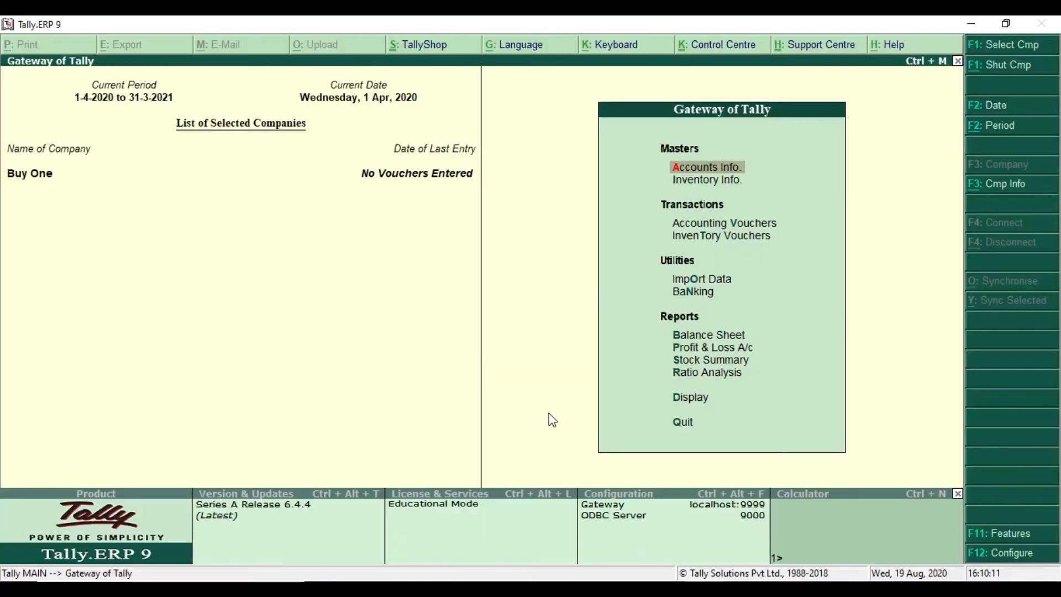
key("Down")
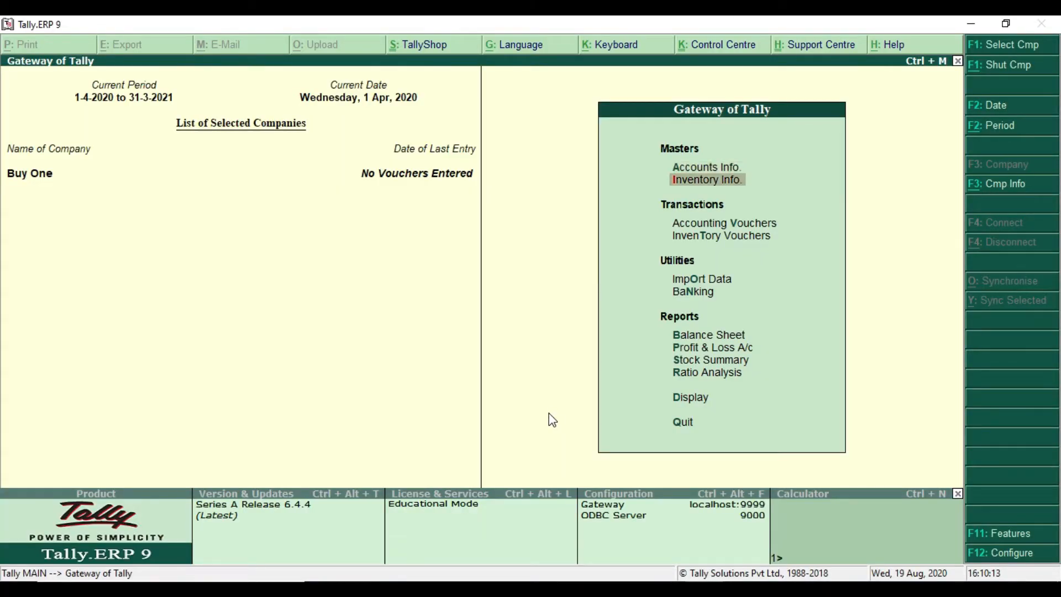
key("Return")
key("Down")
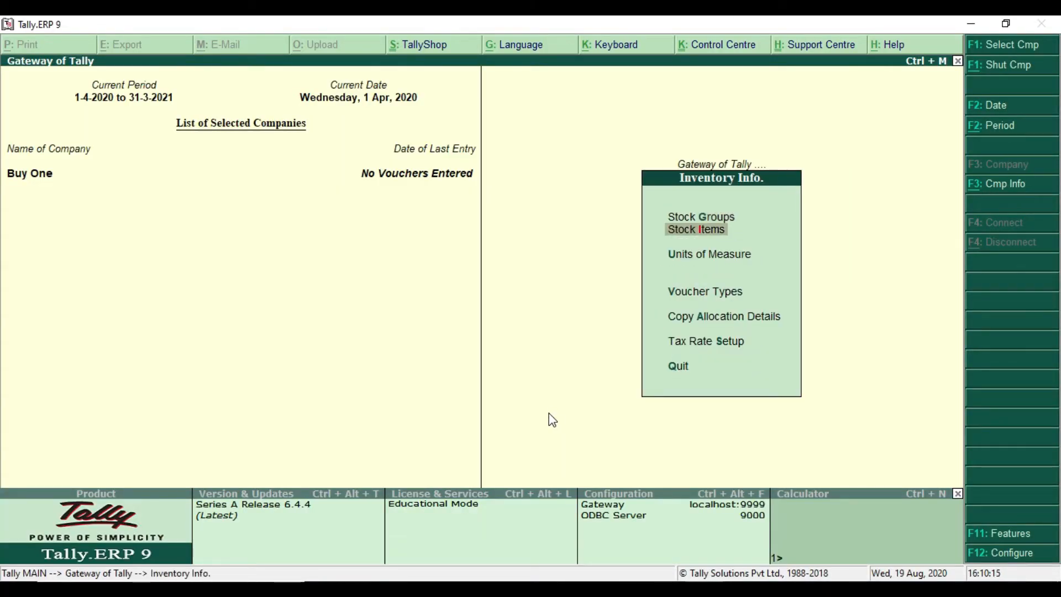
key("Return")
key("Return")
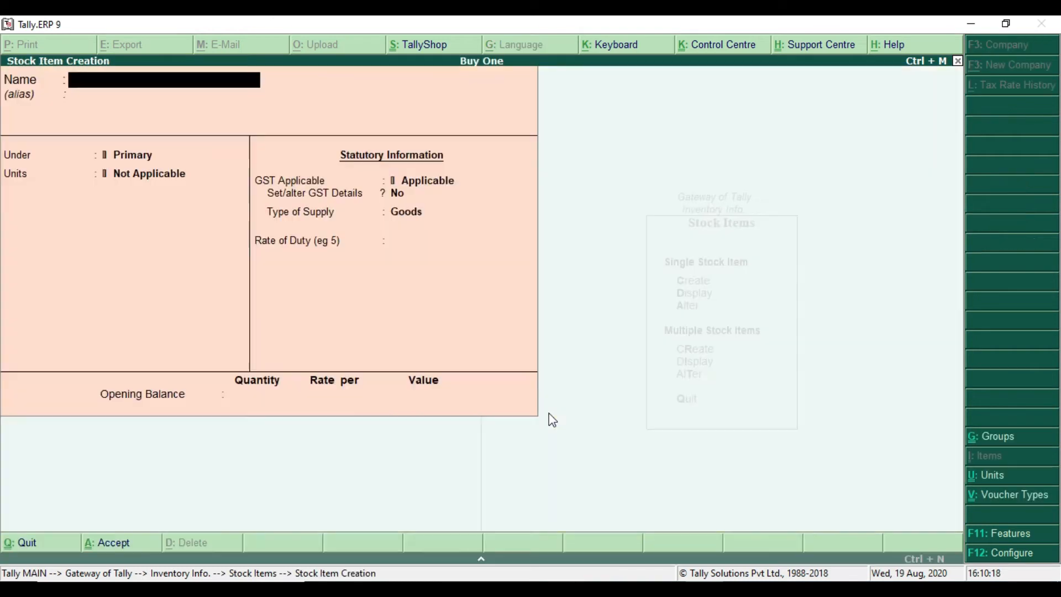
type("Rice")
key("Return")
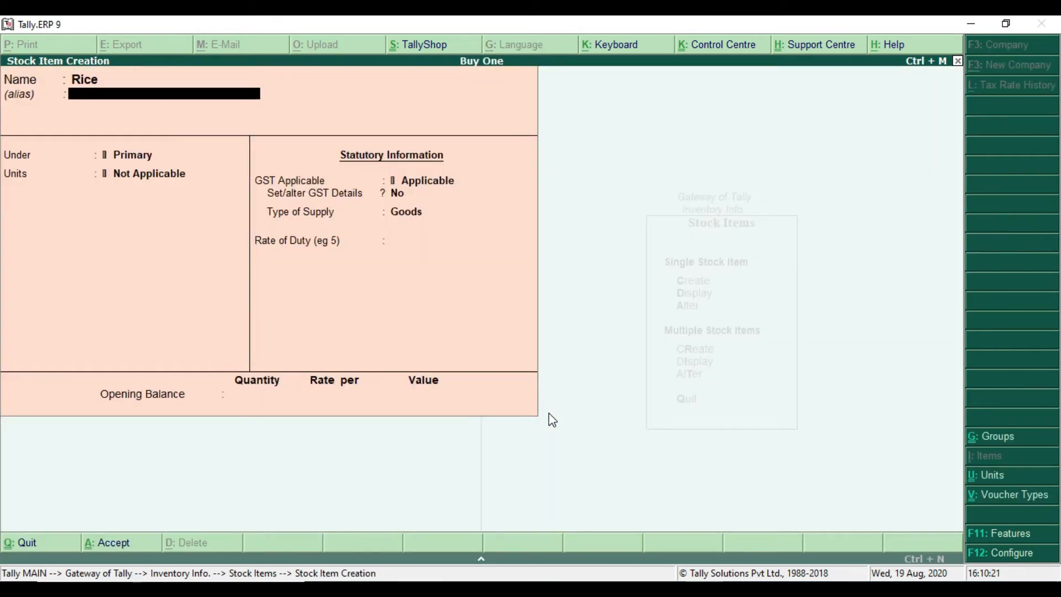
key("Return")
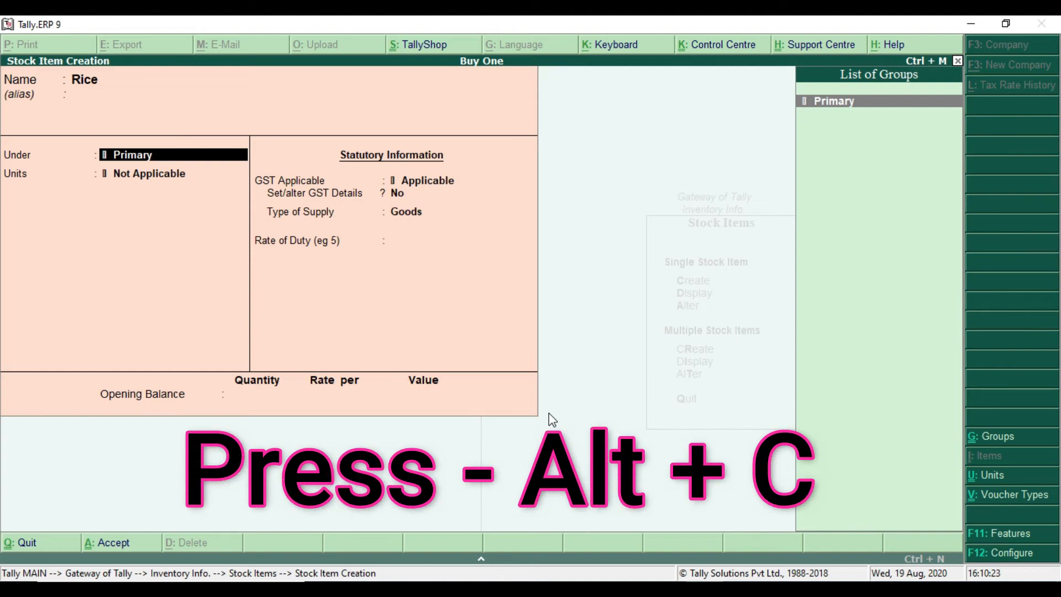
Step: Create a stock group named Food Stuffs under Primary from within the Rice item and assign it to Rice
key("alt+c")
type("Fo")
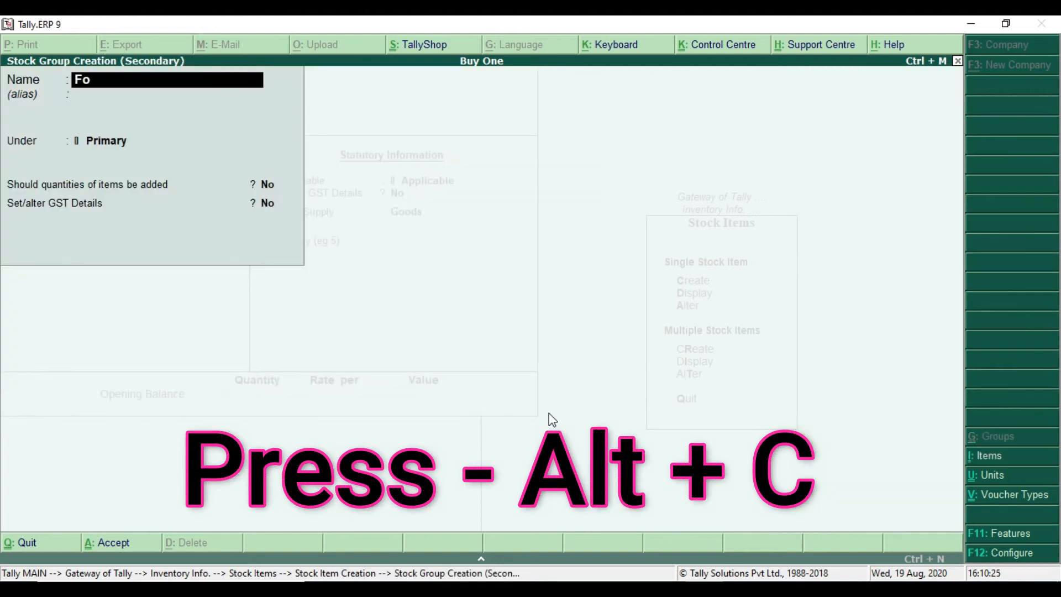
type("od Stuffs")
key("Return")
key("Return")
key("Return")
key("Return")
key("Return")
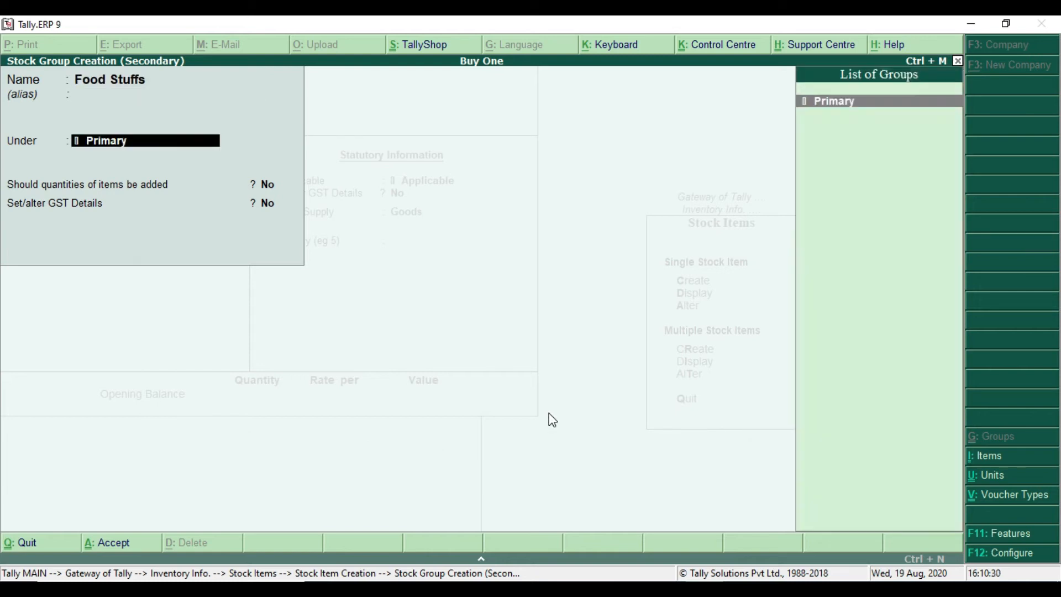
key("Return")
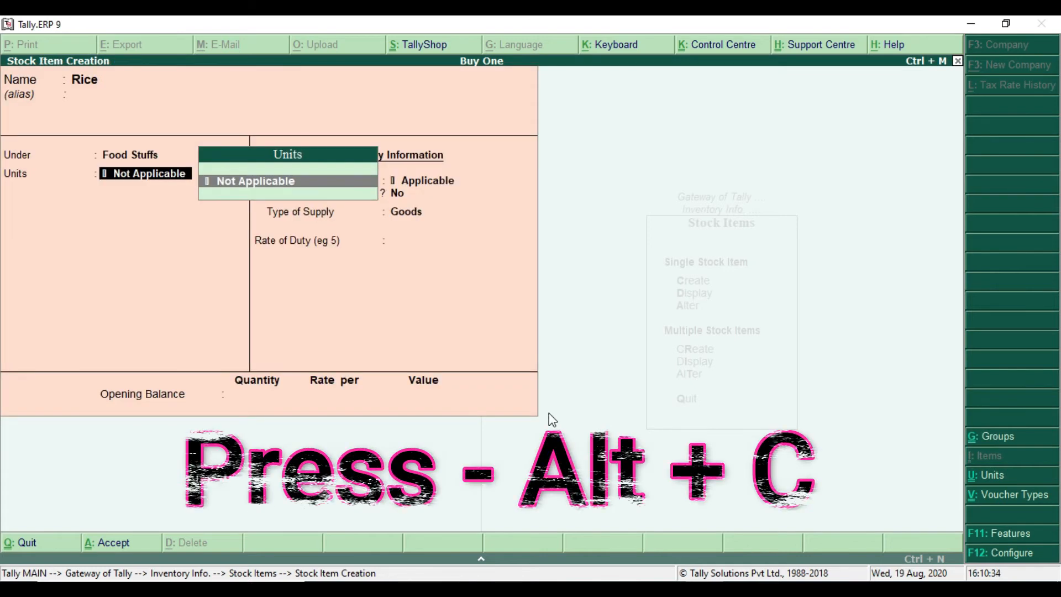
Step: Create a simple unit Kgs with unit quantity code Not Applicable and 0 decimal places, and assign it to Rice
key("alt+c")
type("Kgs")
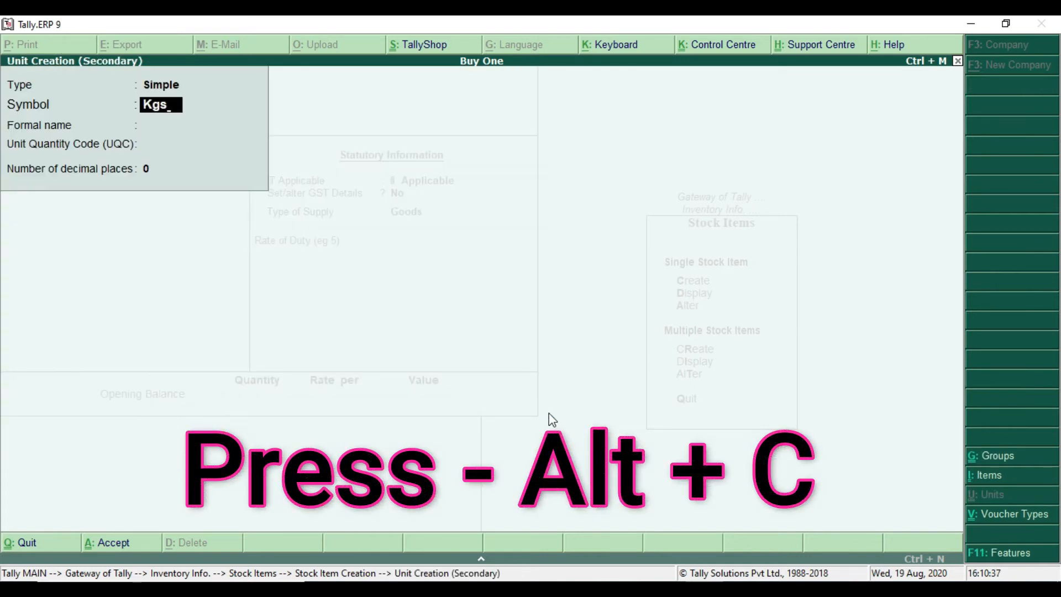
key("Return")
key("Return")
key("Return")
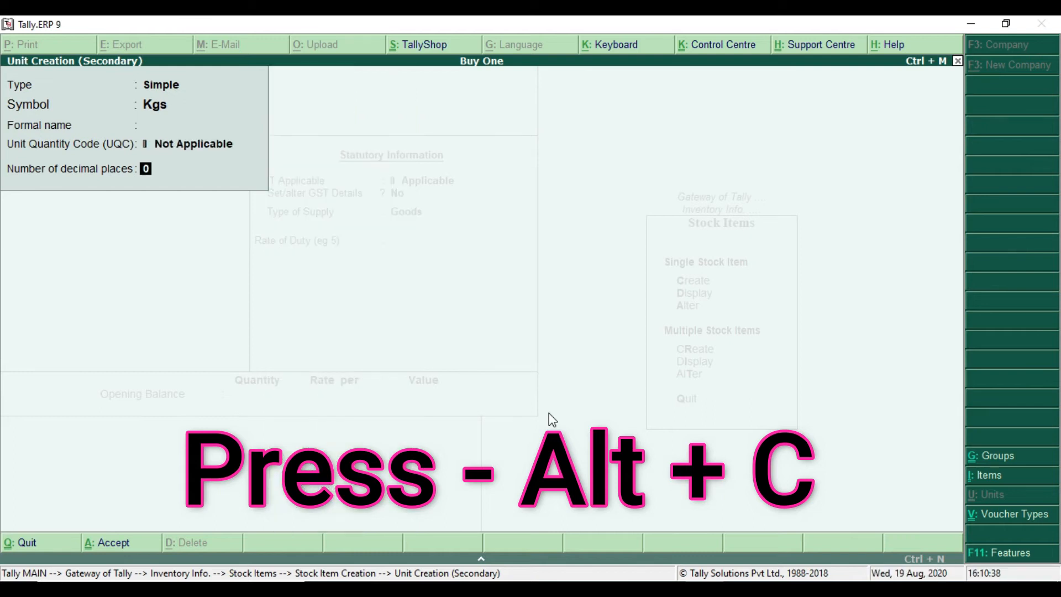
key("Return")
key("Return")
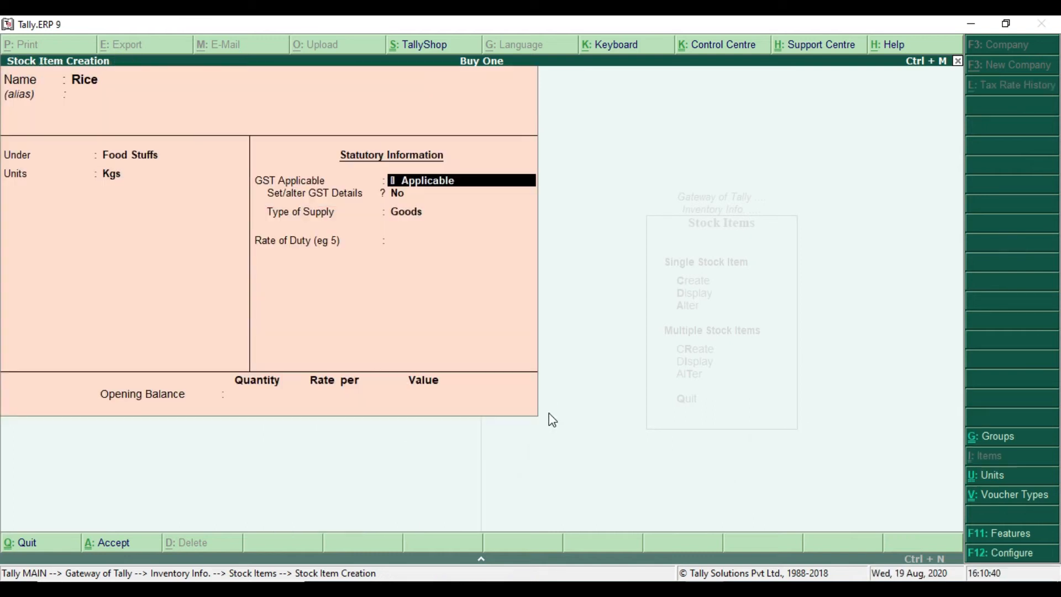
Step: Keep GST applicable for Rice and set Set/alter GST Details to Yes
key("Return")
key("Return")
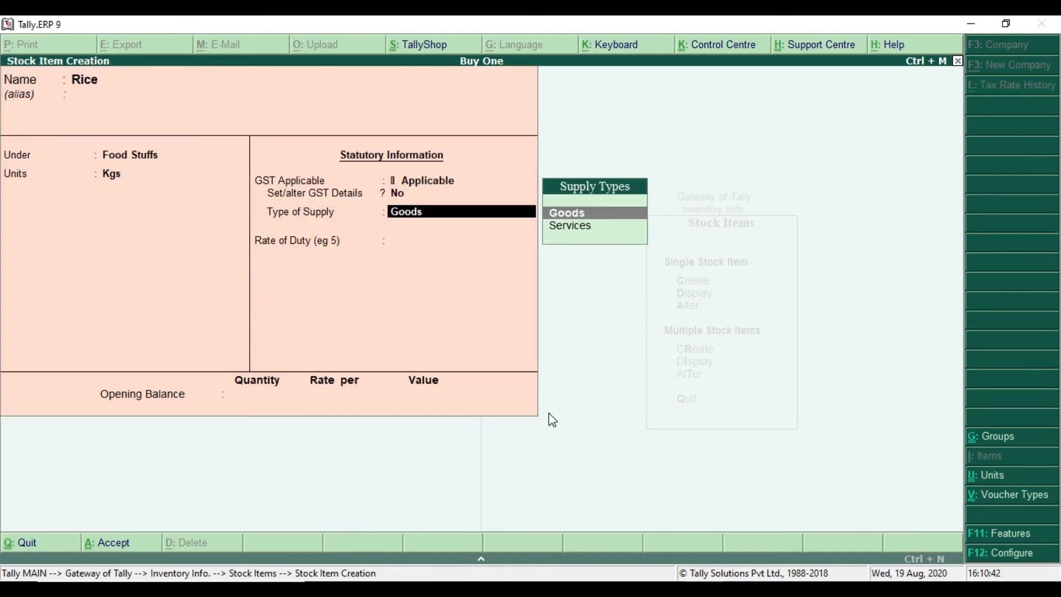
key("BackSpace")
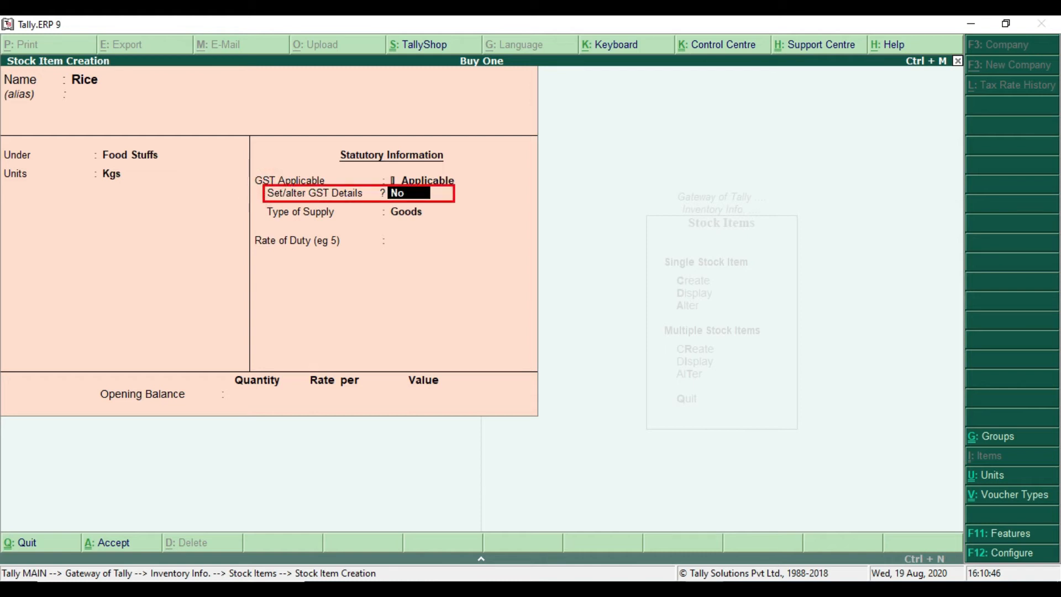
key("y")
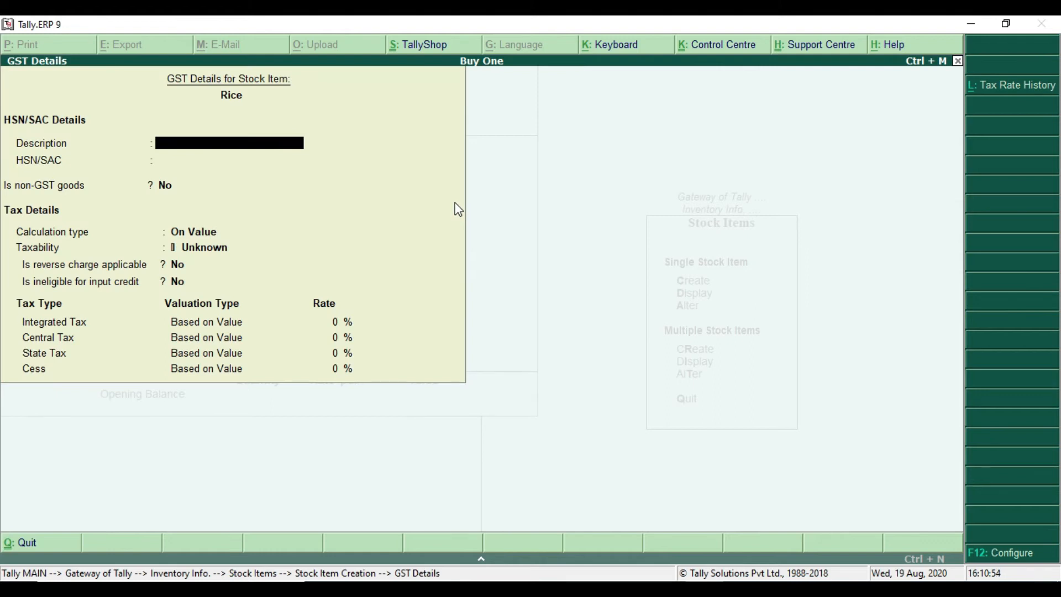
Step: Enter Food as the GST description and 2563 as the HSN/SAC for Rice, keeping the calculation type On Value
type("Food")
key("Return")
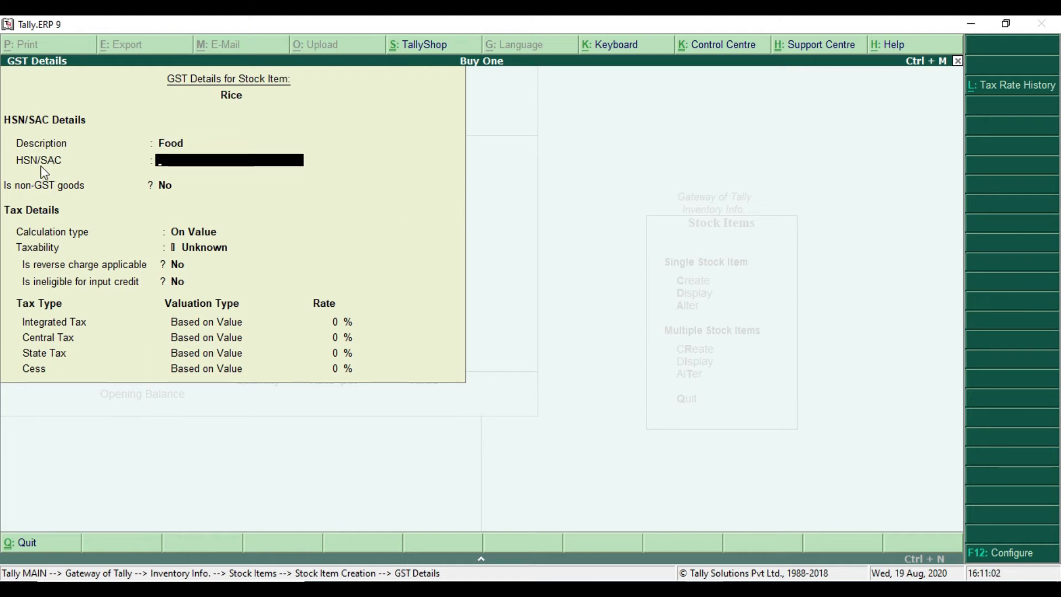
left_click_drag(12, 153, 323, 169)
type("2563")
key("Return")
key("Return")
key("Return")
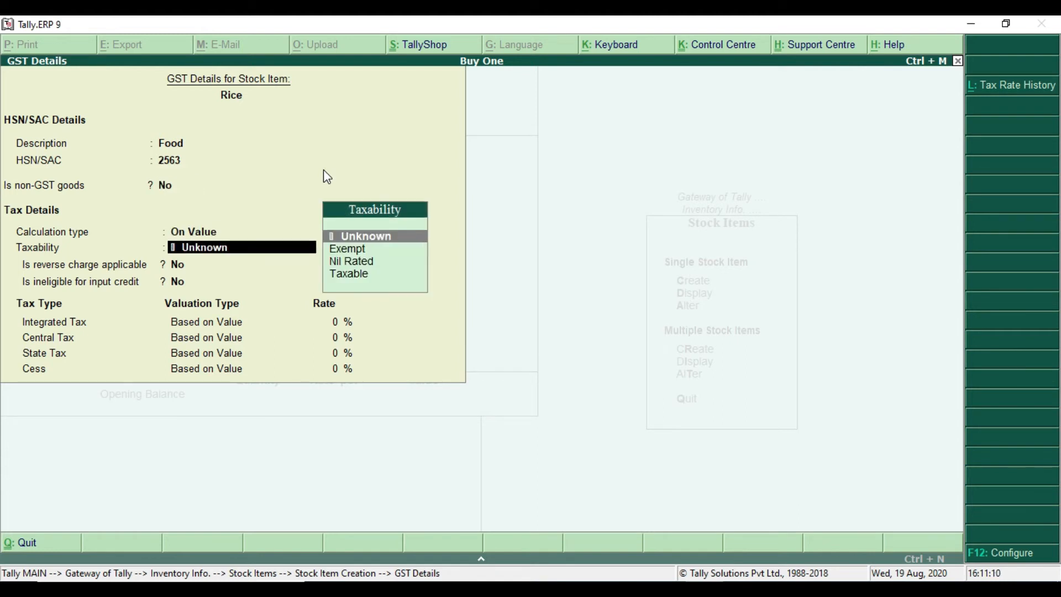
Step: Set Rice's taxability to Taxable, leaving reverse charge and ineligible for input credit at No
key("Down")
key("Down")
key("Down")
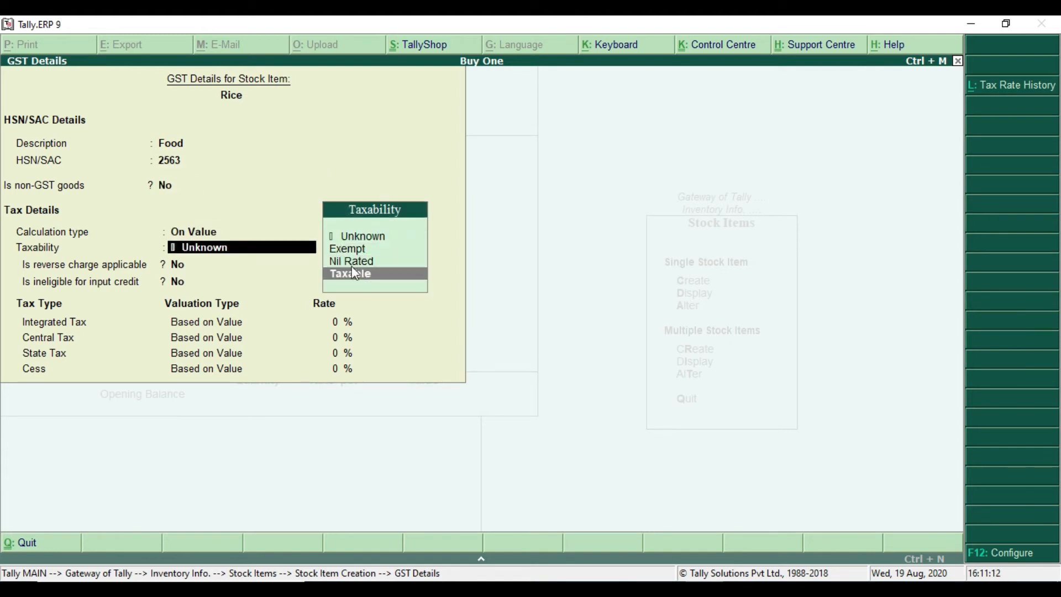
left_click_drag(321, 267, 420, 284)
key("Return")
key("Return")
key("Return")
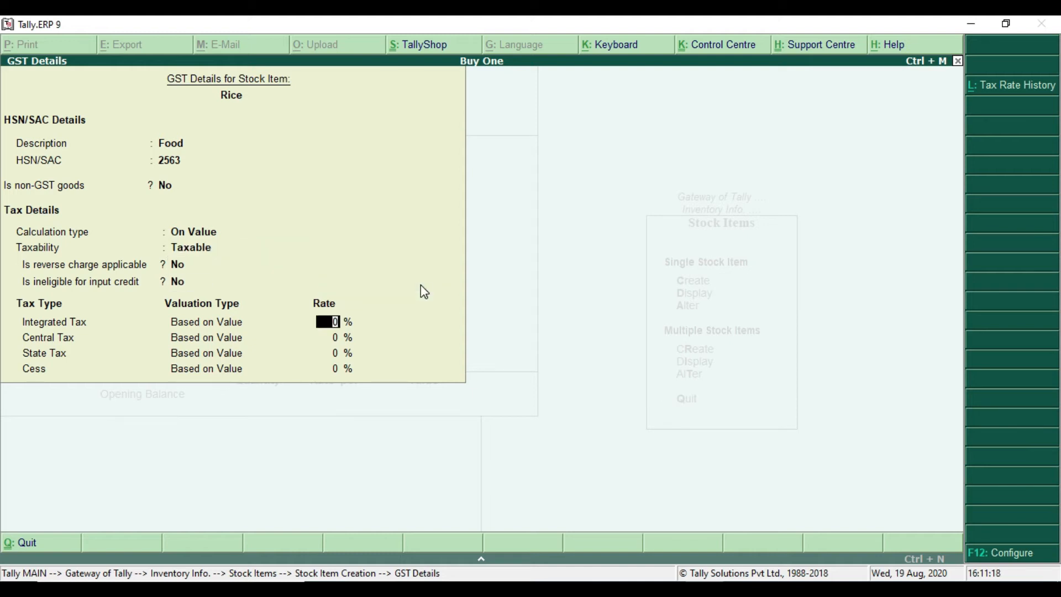
Step: Check the GST rate in the practice PDF, set Rice's integrated tax rate to 5 %, and accept the GST details
left_click(89, 323)
key("ctrl+2")
mouse_move(13, 313)
left_mouse_down()
mouse_move(65, 331)
mouse_move(386, 308)
mouse_move(384, 332)
left_mouse_up()
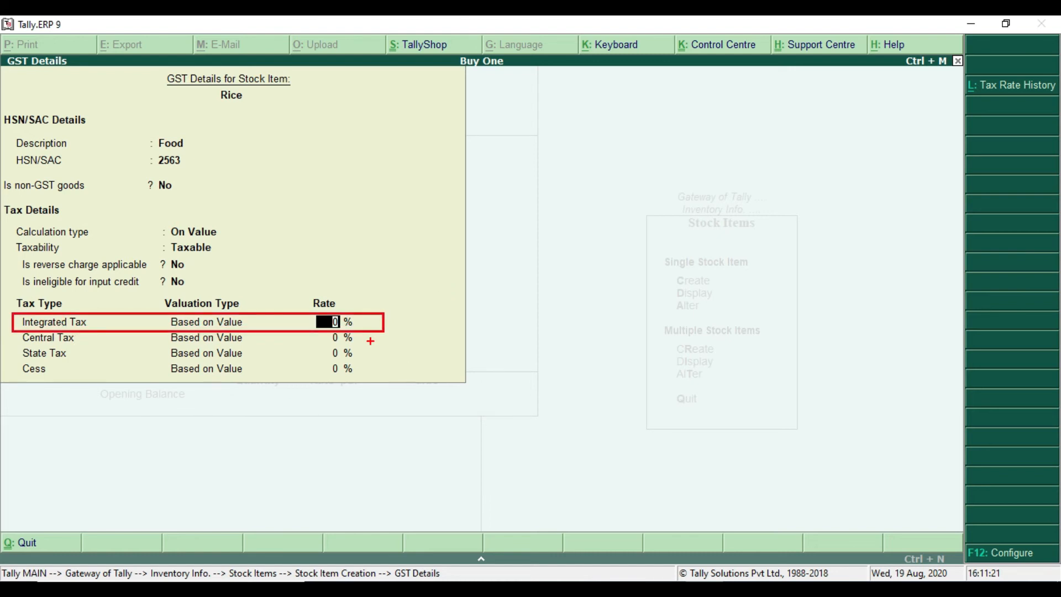
key("Escape")
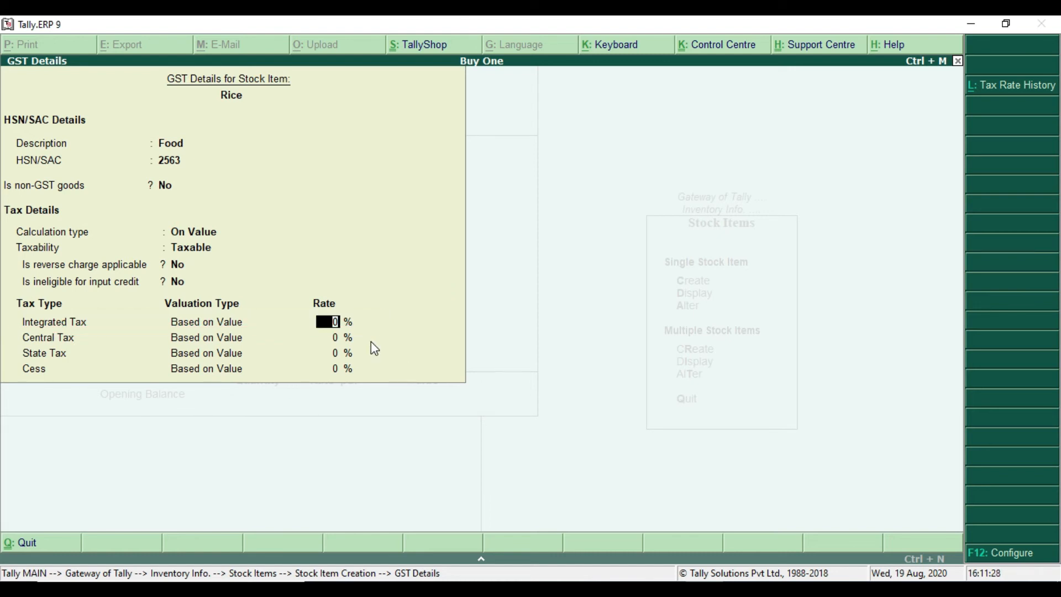
key("alt+Tab")
left_click_drag(457, 239, 487, 243)
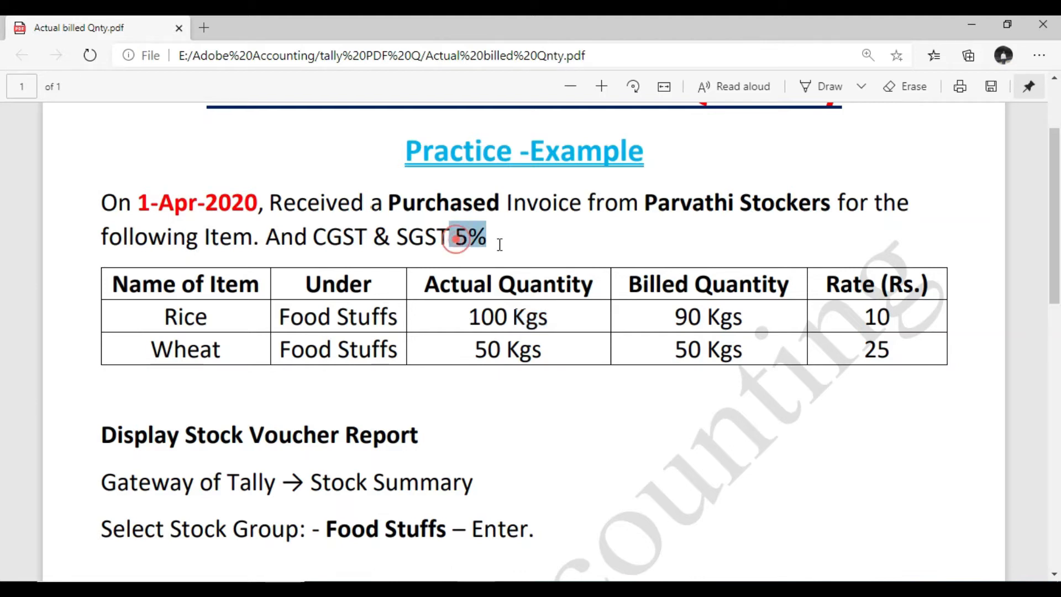
key("alt+Tab")
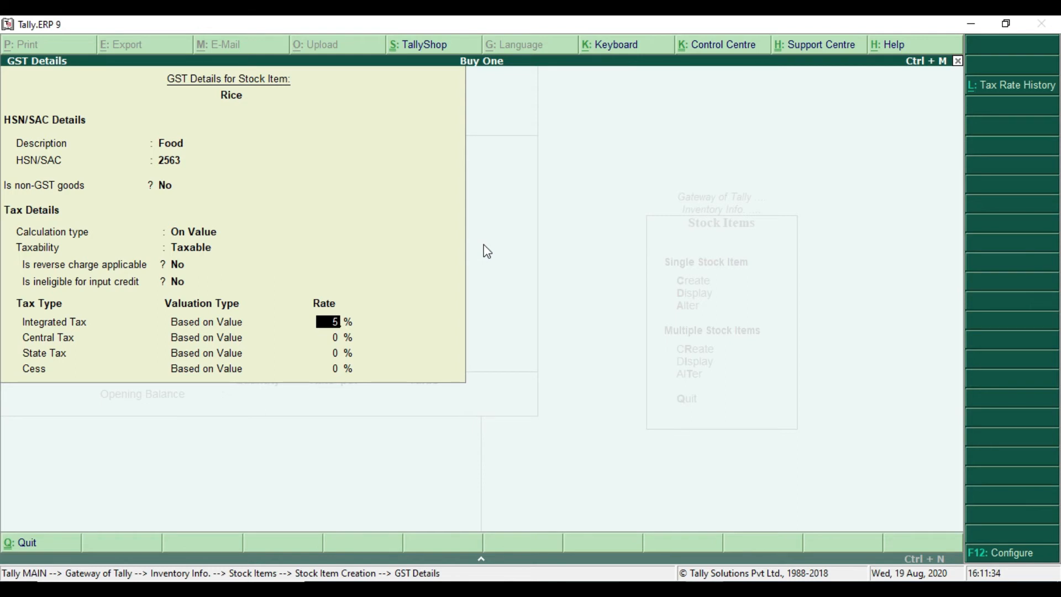
key("Return")
key("Return")
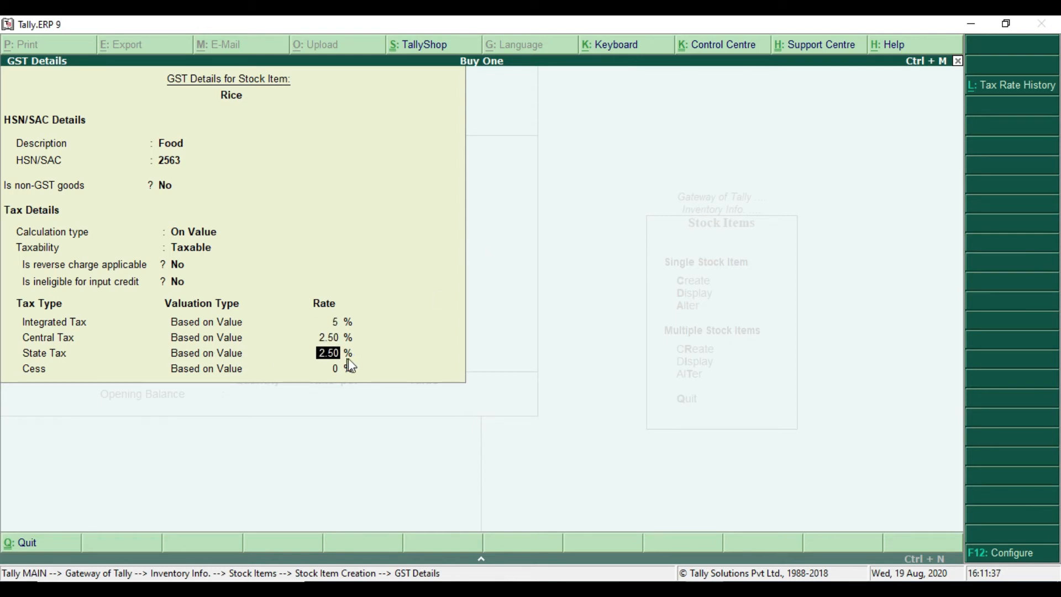
key("Return")
key("Return")
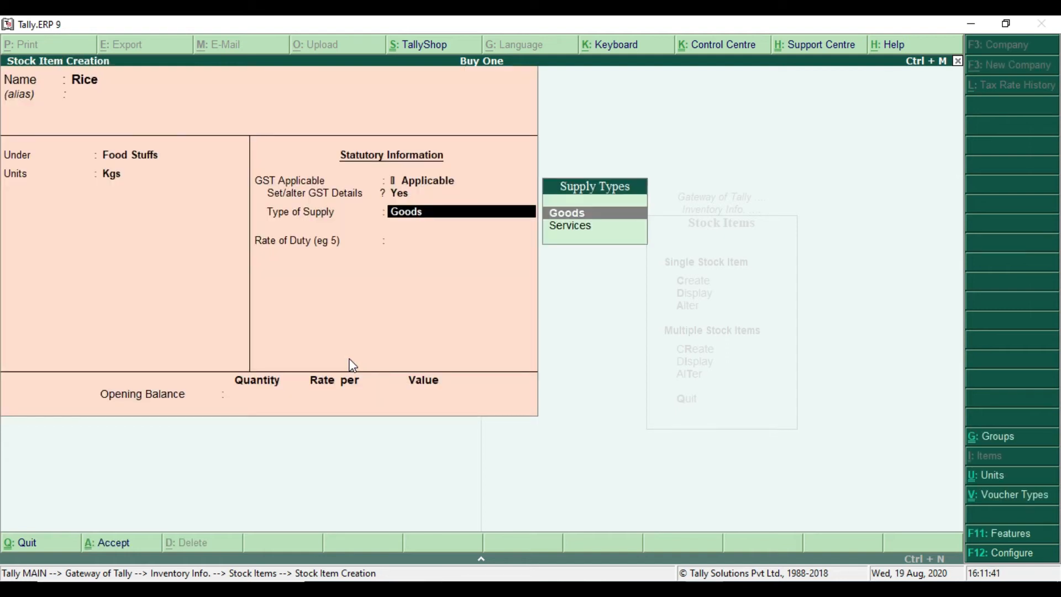
Step: Save the Rice stock item with supply type Goods, rate of duty 0 and no opening balance
key("Return")
key("Return")
key("Return")
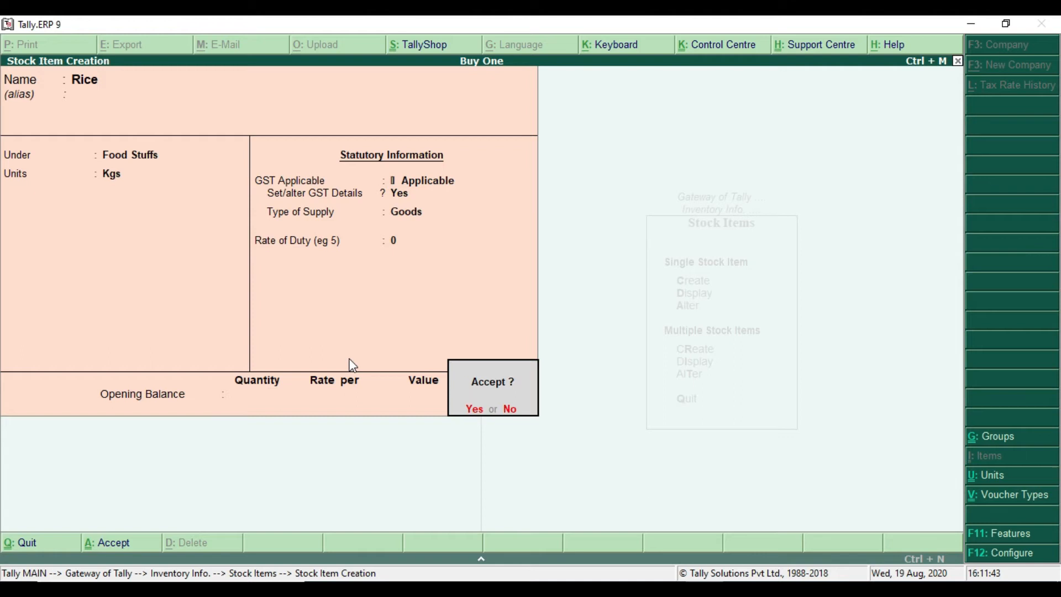
key("Return")
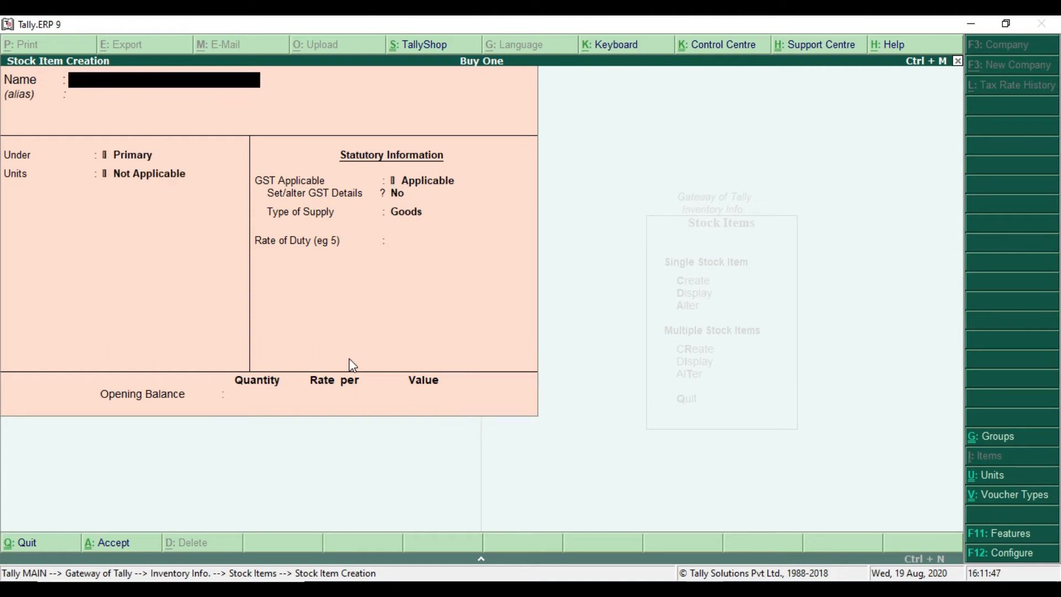
Step: Check the second item in the practice PDF and start a new stock item named Wheat in Tally.ERP 9
key("alt+Tab")
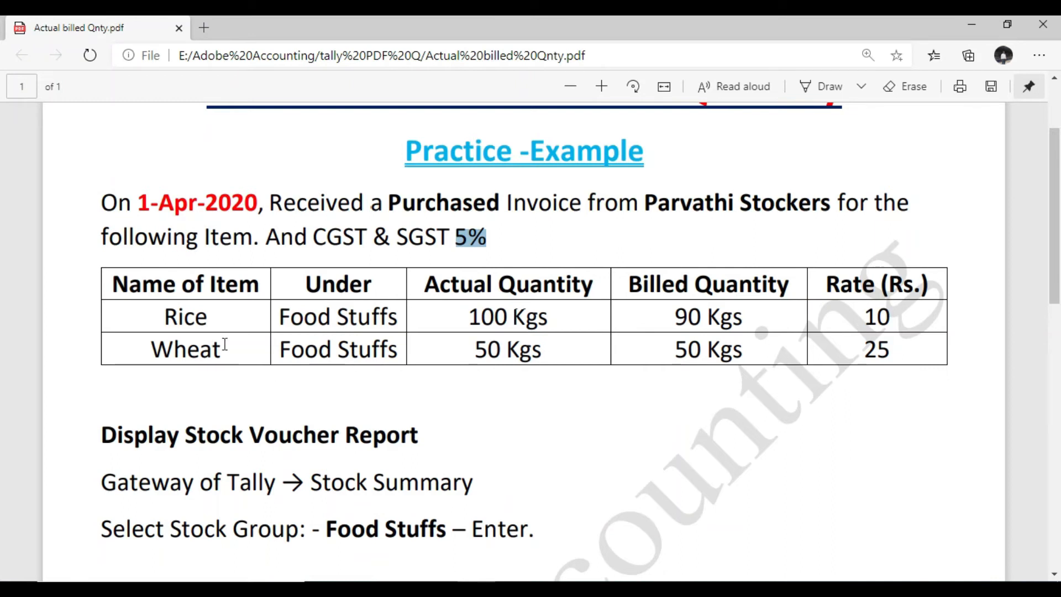
left_click_drag(156, 344, 227, 358)
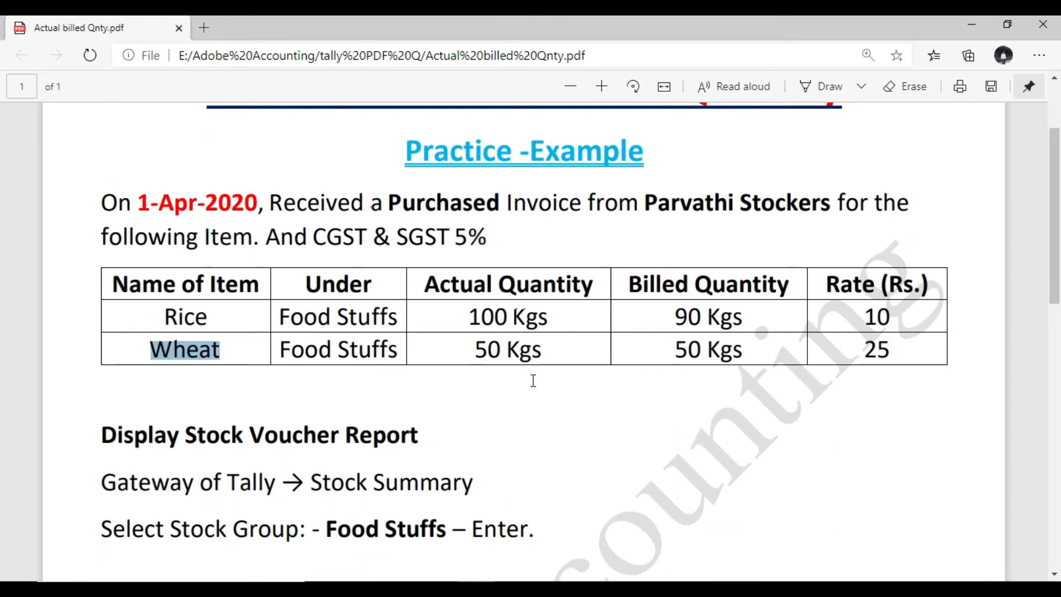
key("alt+Tab")
type("Whea")
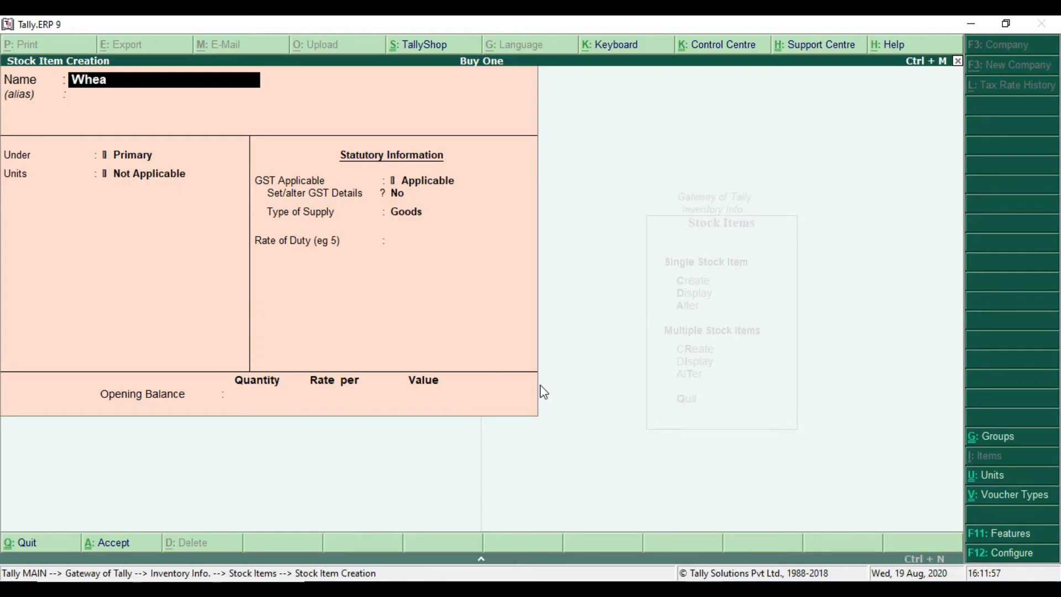
type("rt")
key("Return")
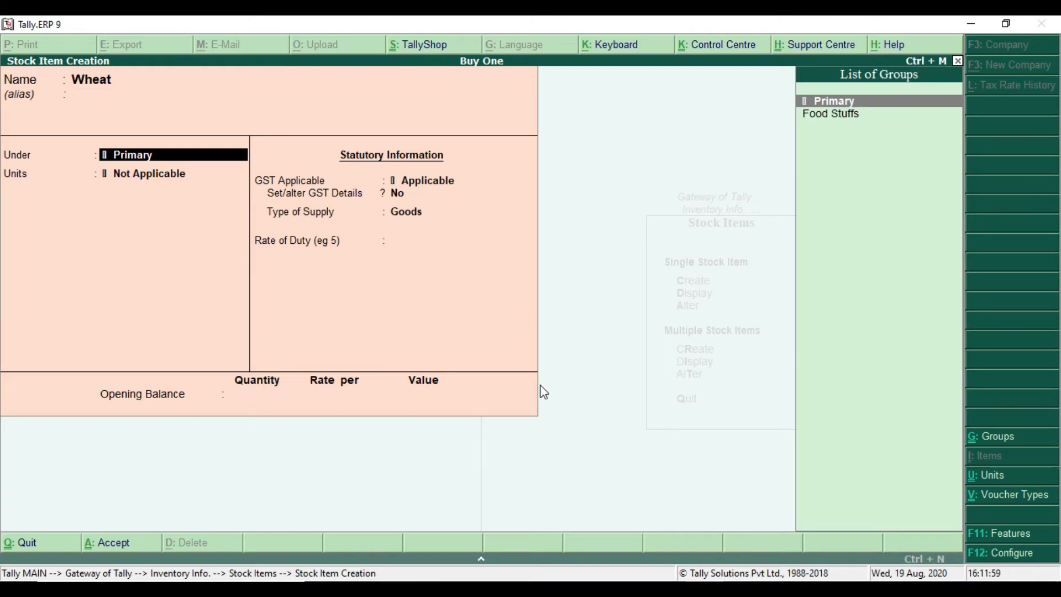
Step: Place Wheat under Food Stuffs with unit Kgs and set Set/alter GST Details to Yes
key("Down")
key("Return")
key("Down")
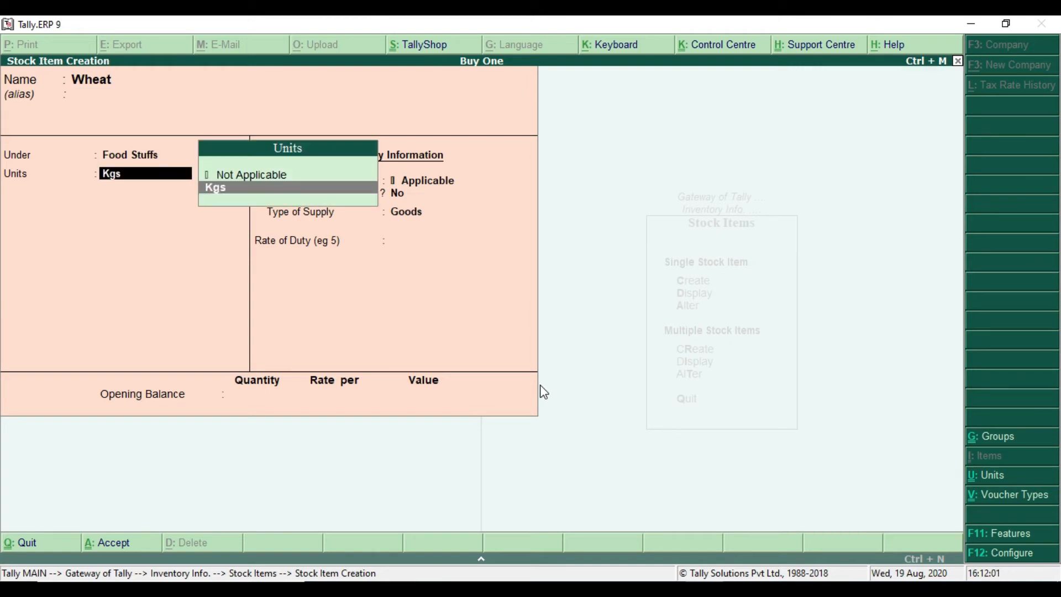
key("Return")
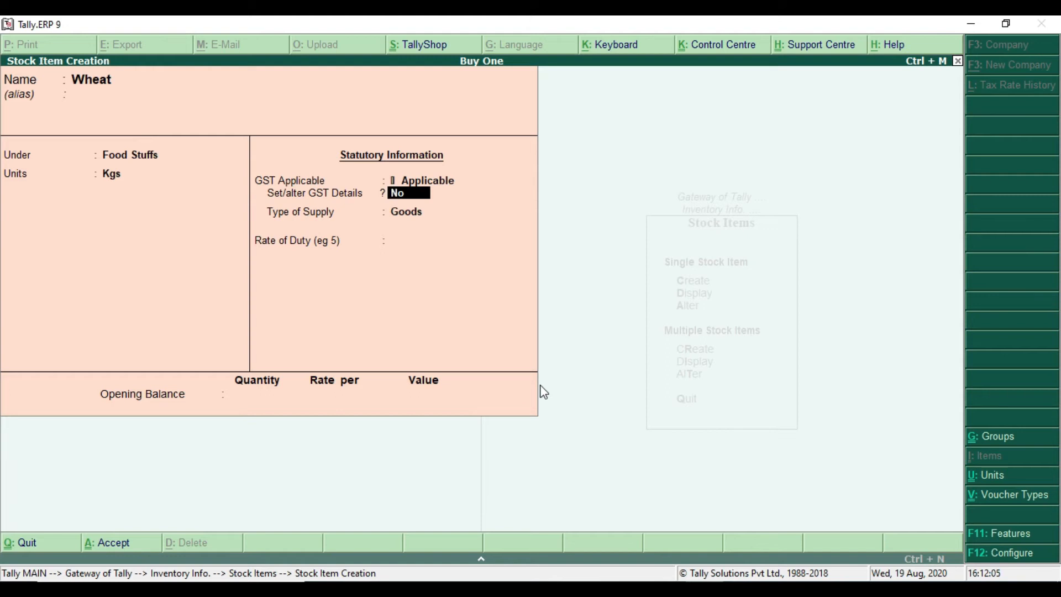
key("y")
key("Return")
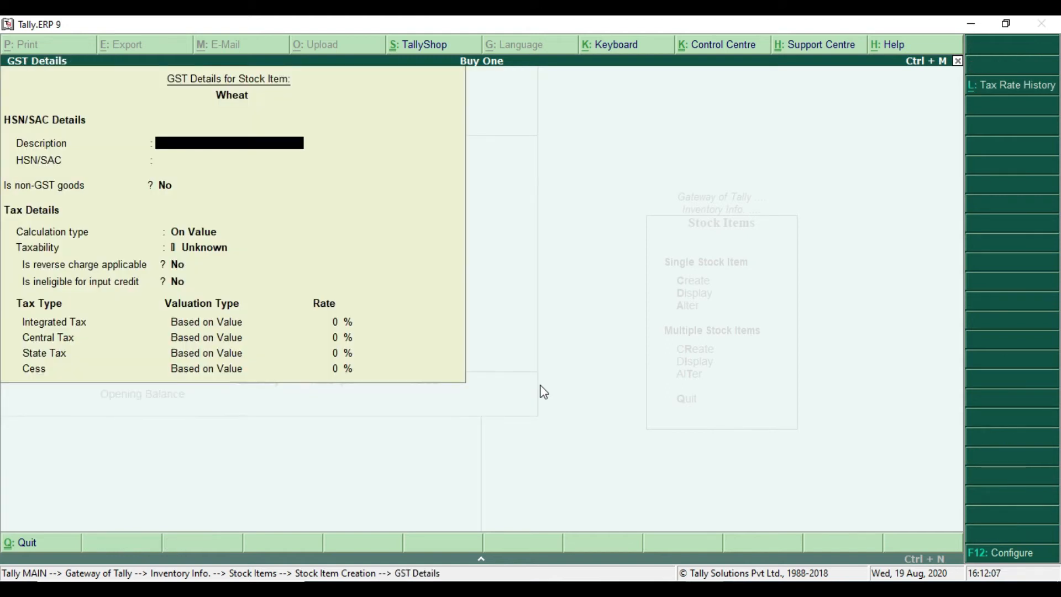
Step: Describe Wheat's GST goods as Food with HSN/SAC 3652, calculation type On Value and taxability Taxable
type("Food")
key("Return")
type("3652")
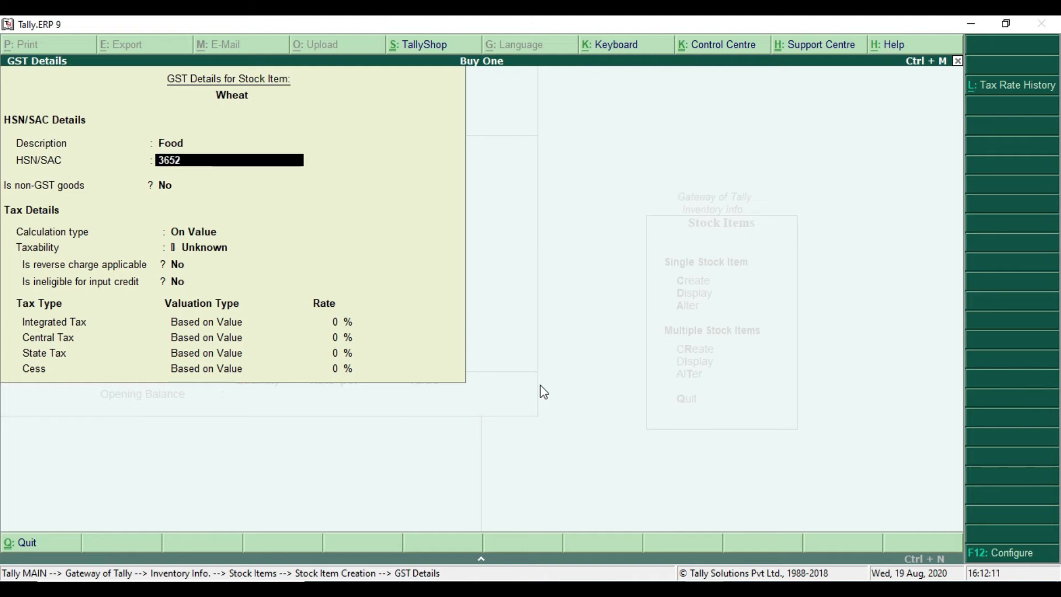
key("Return")
key("Return")
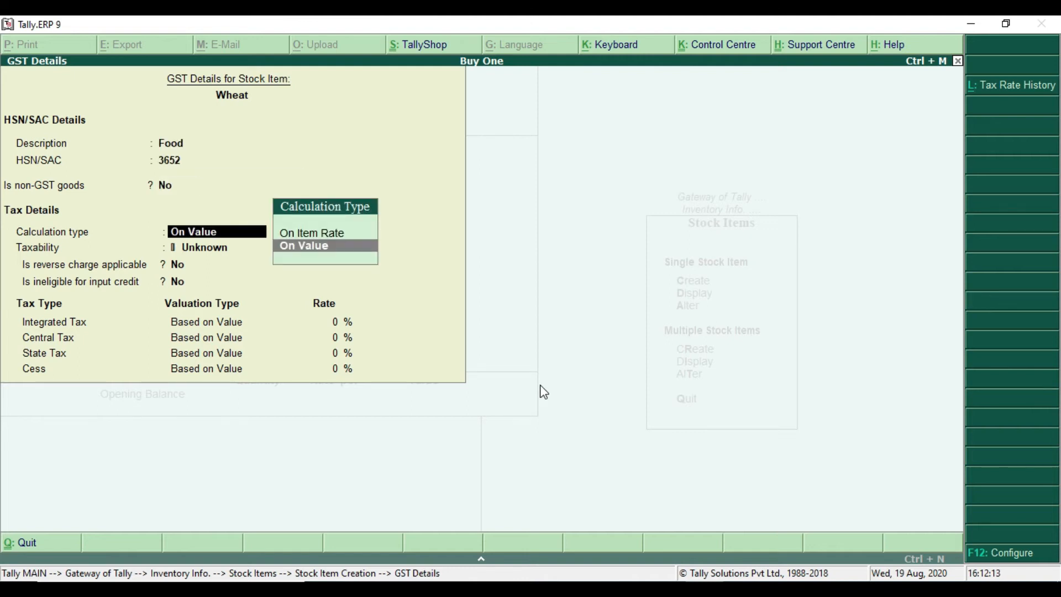
key("Return")
key("Down")
key("Down")
key("Down")
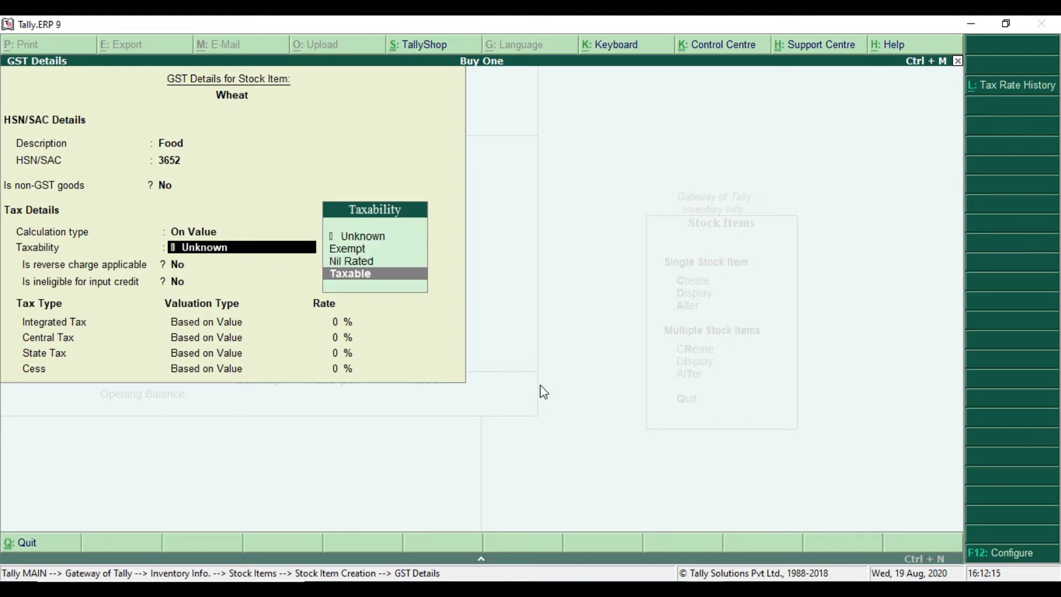
key("Return")
Step: Set Wheat's integrated tax rate to 5 % and save the stock item with supply type Goods, duty rate 0 and no opening balance
key("Return")
key("Return")
type("5")
key("Return")
key("Return")
key("Return")
key("Return")
key("Return")
key("Return")
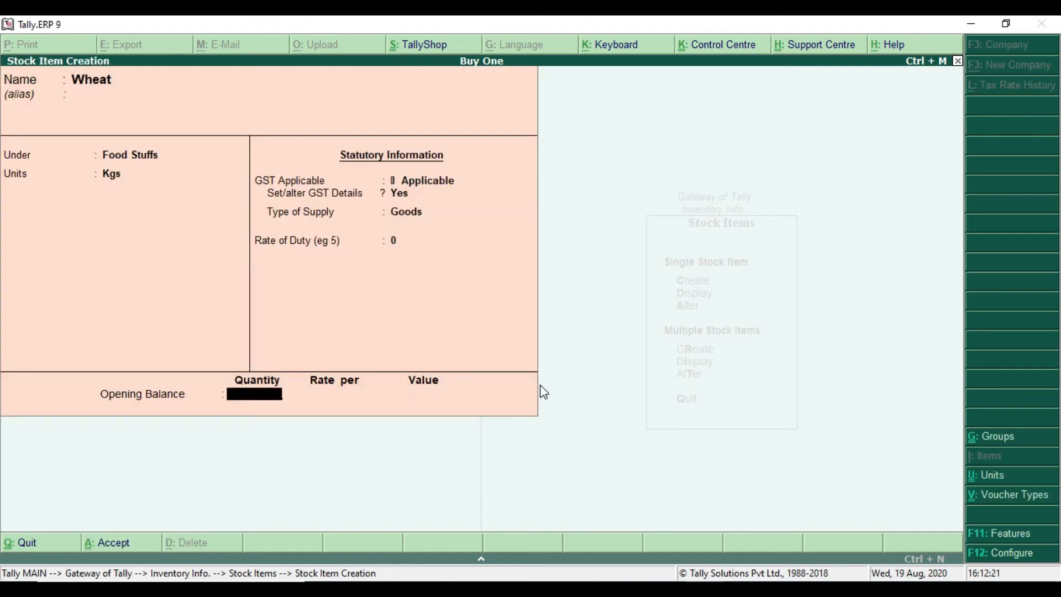
key("Return")
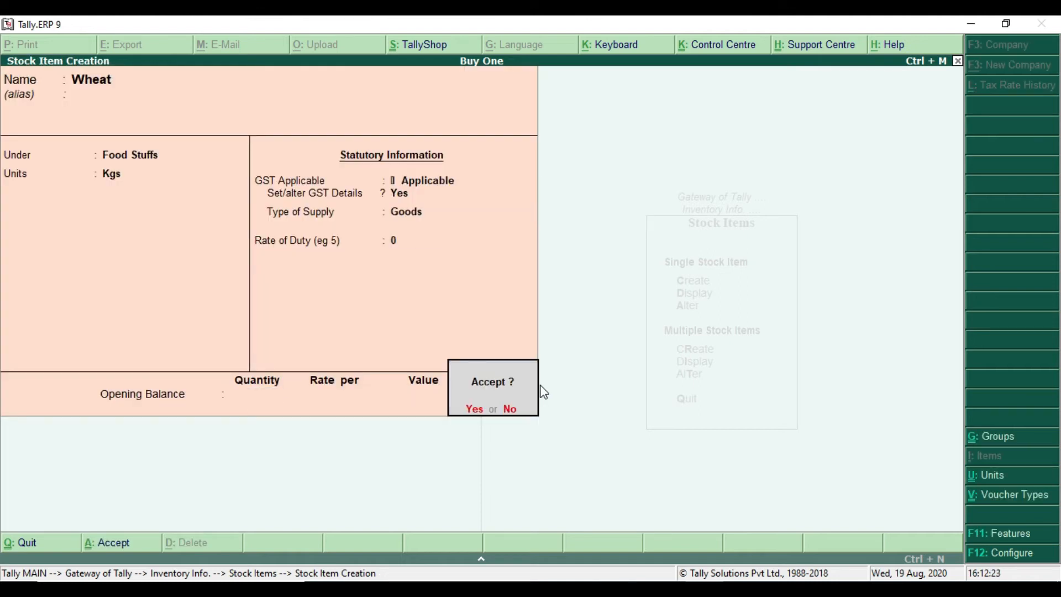
key("Return")
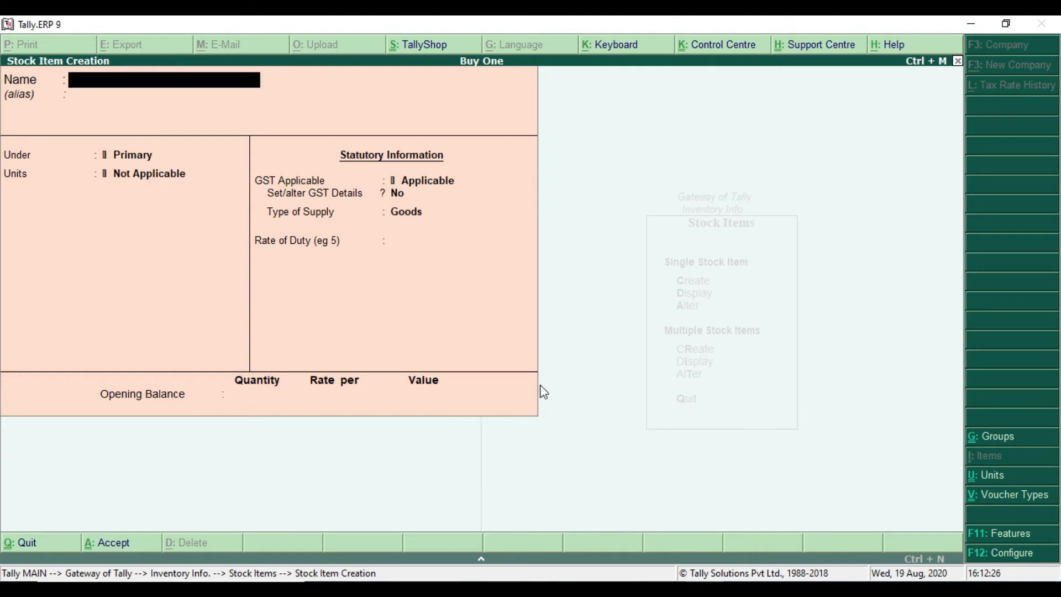
Step: Leave stock item creation, check the transaction type in the practice PDF, and open a new purchase voucher in Tally.ERP 9
key("Escape")
key("Escape")
key("Escape")
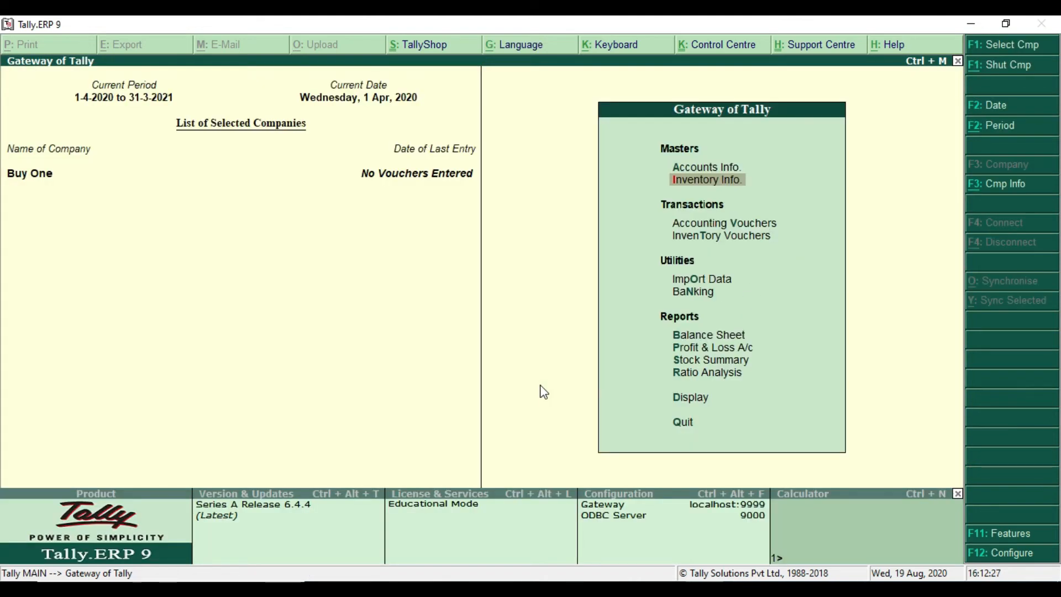
key("alt+Tab")
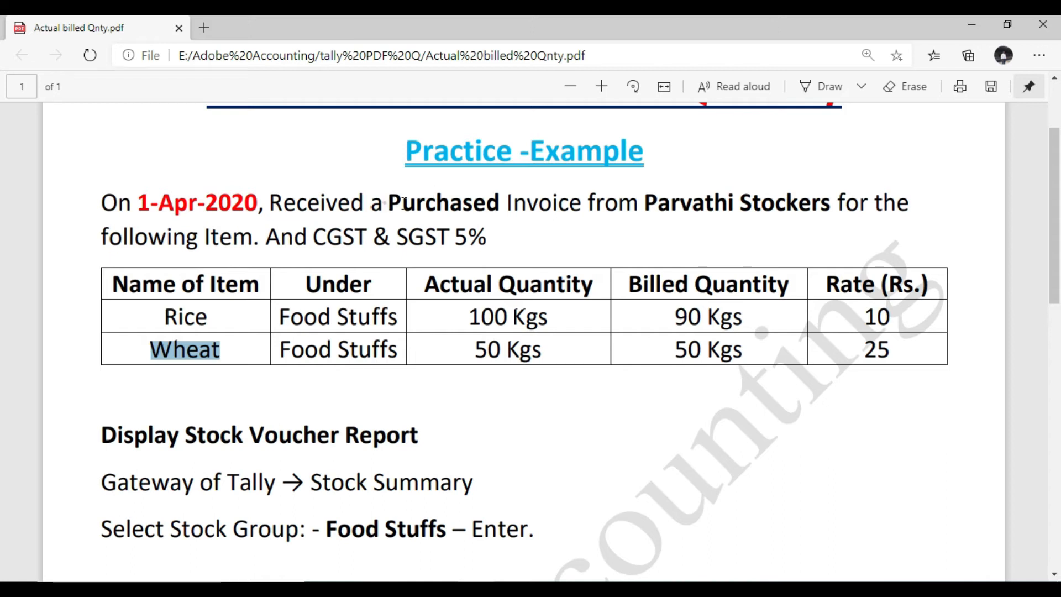
left_click_drag(383, 203, 501, 204)
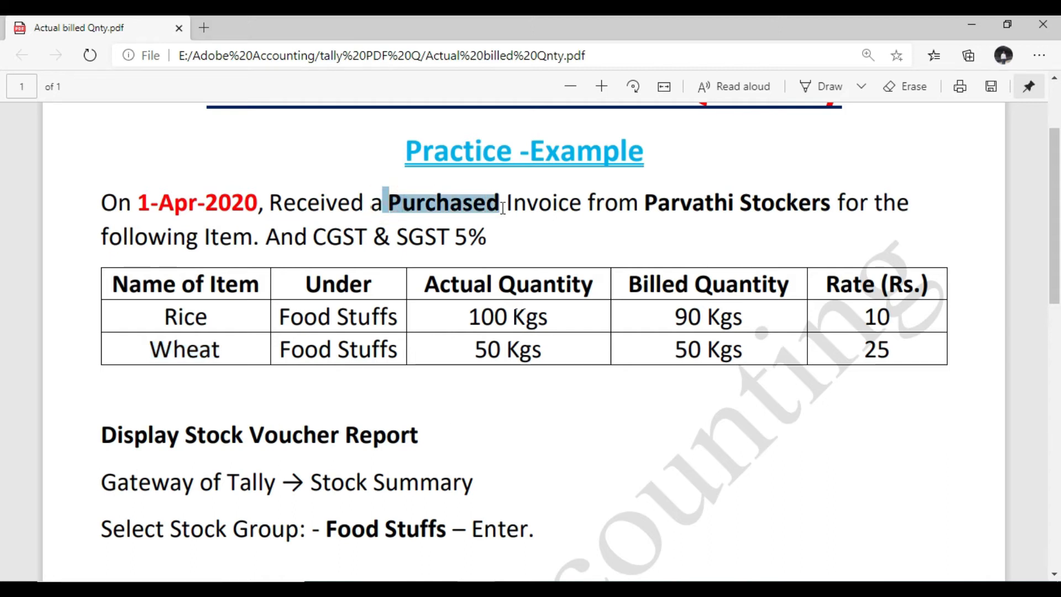
key("alt+Tab")
key("Down")
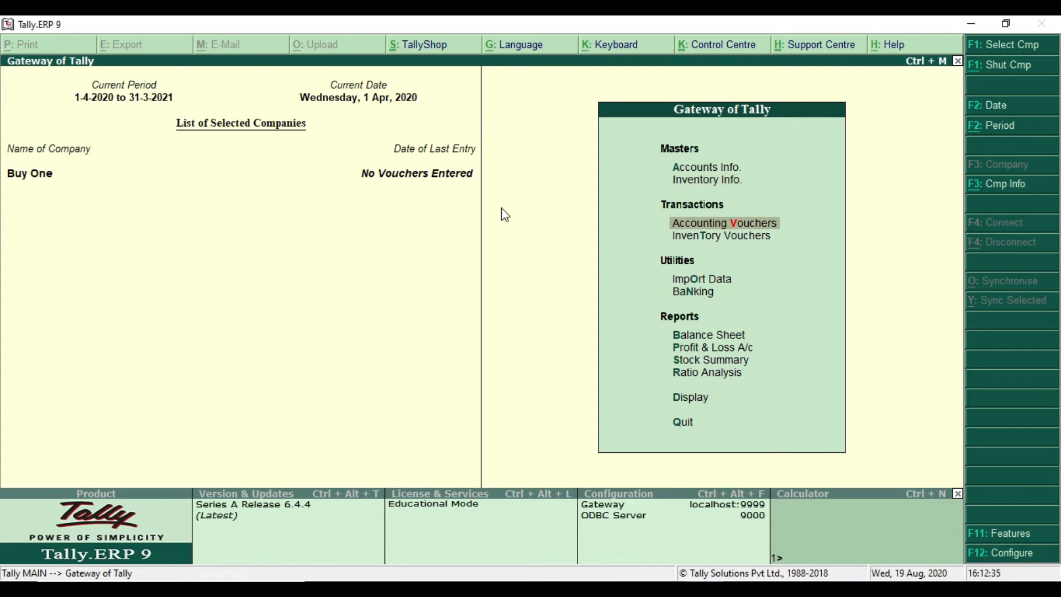
key("Return")
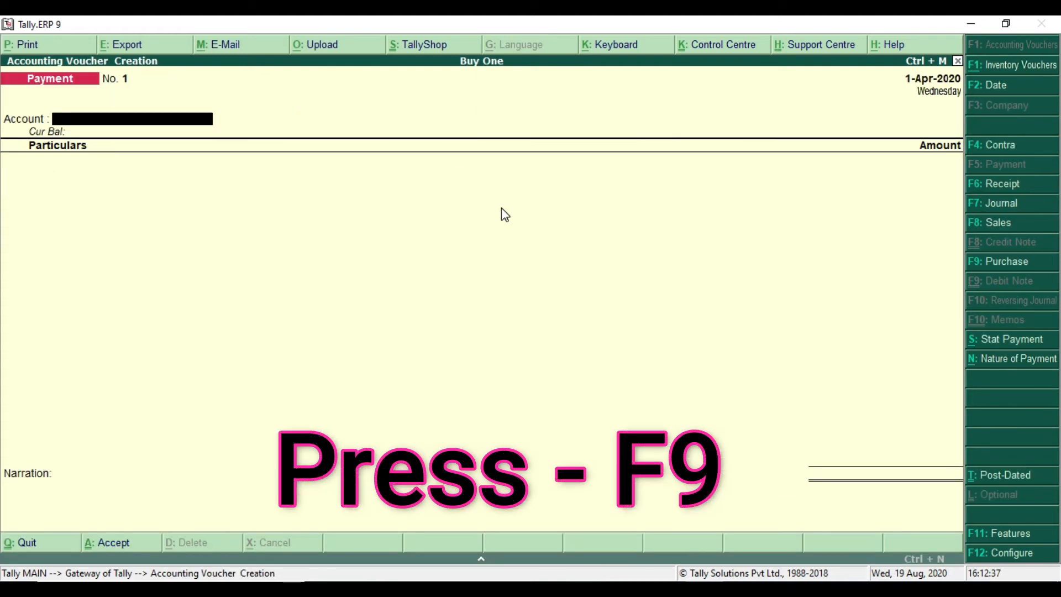
key("F9")
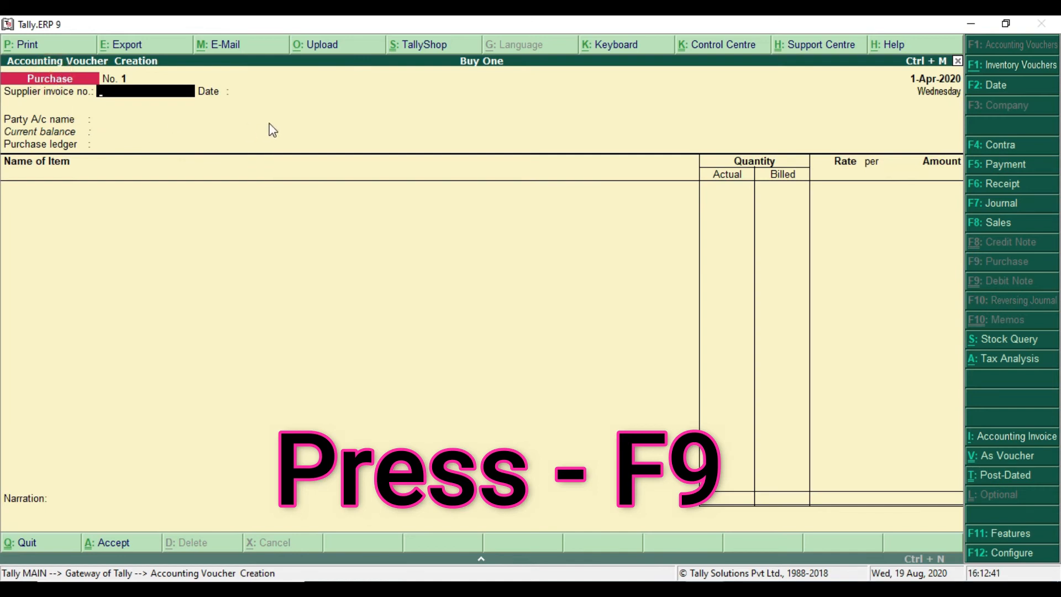
key("Return")
key("Down")
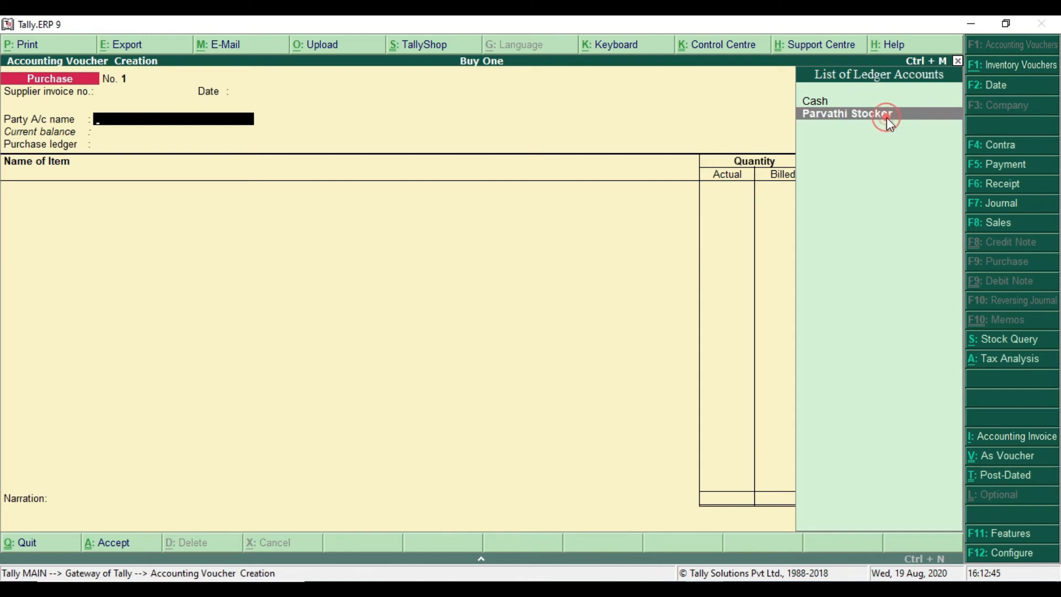
key("Return")
key("Return")
key("Return")
key("Return")
key("Return")
key("Return")
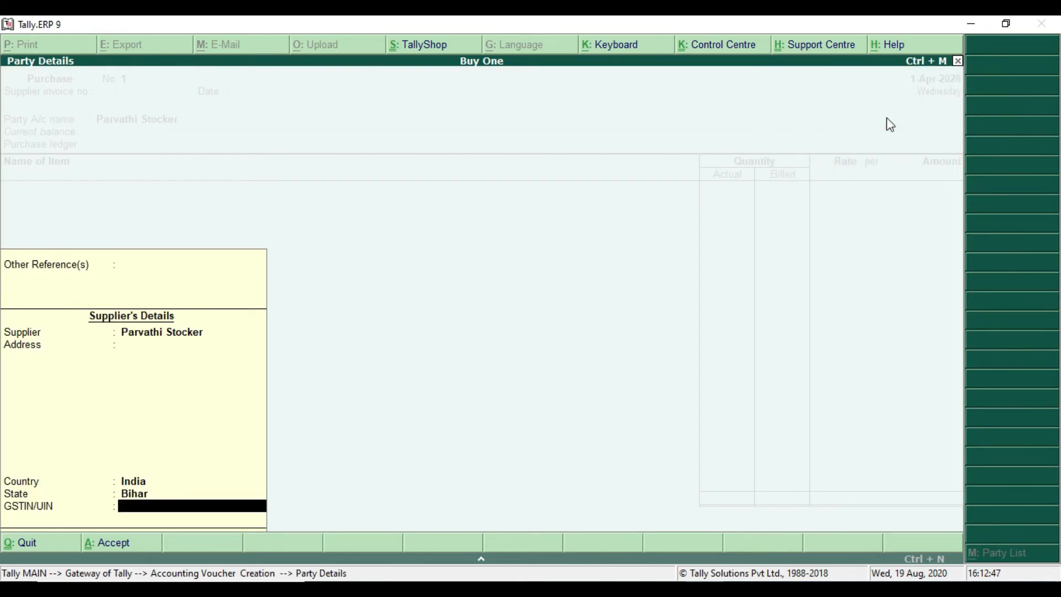
key("Return")
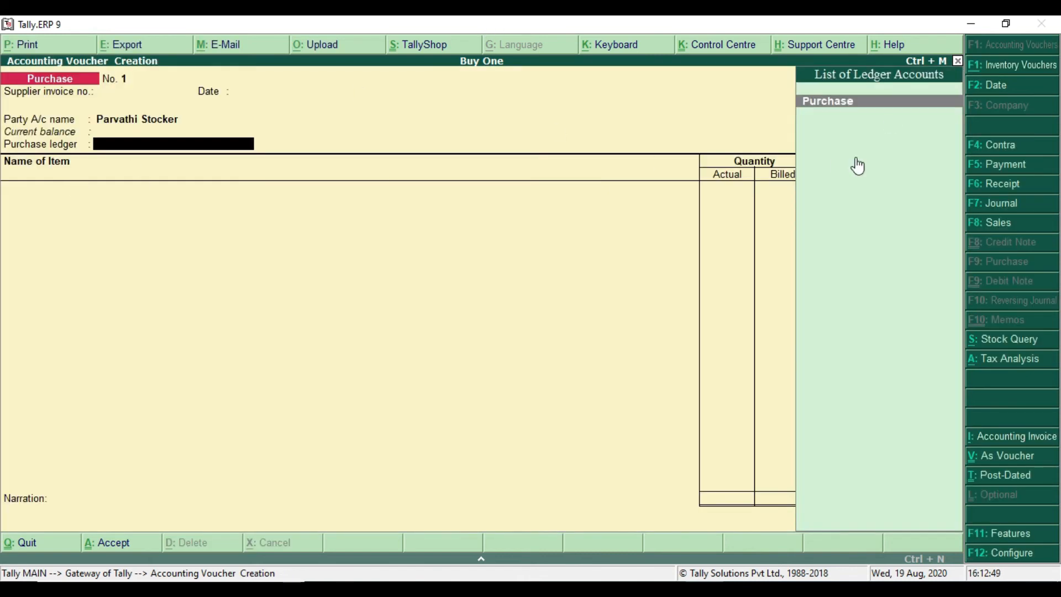
left_click(861, 102)
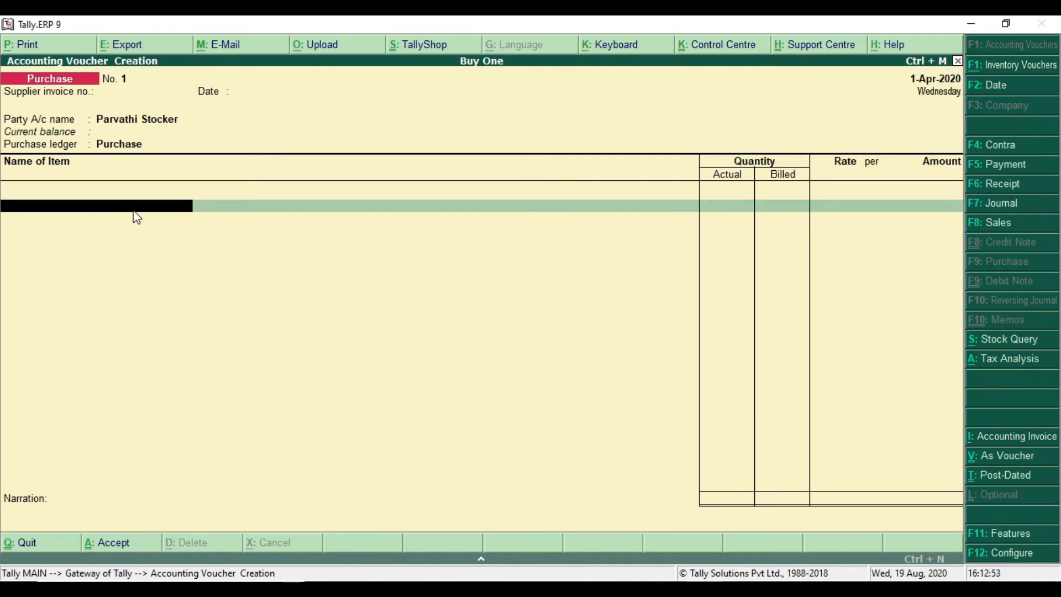
Step: Check Rice's quantities in the practice PDF and add Rice to the voucher with actual quantity 100 Kgs and billed quantity 90 Kgs
key("alt+Tab")
left_click_drag(164, 318, 206, 320)
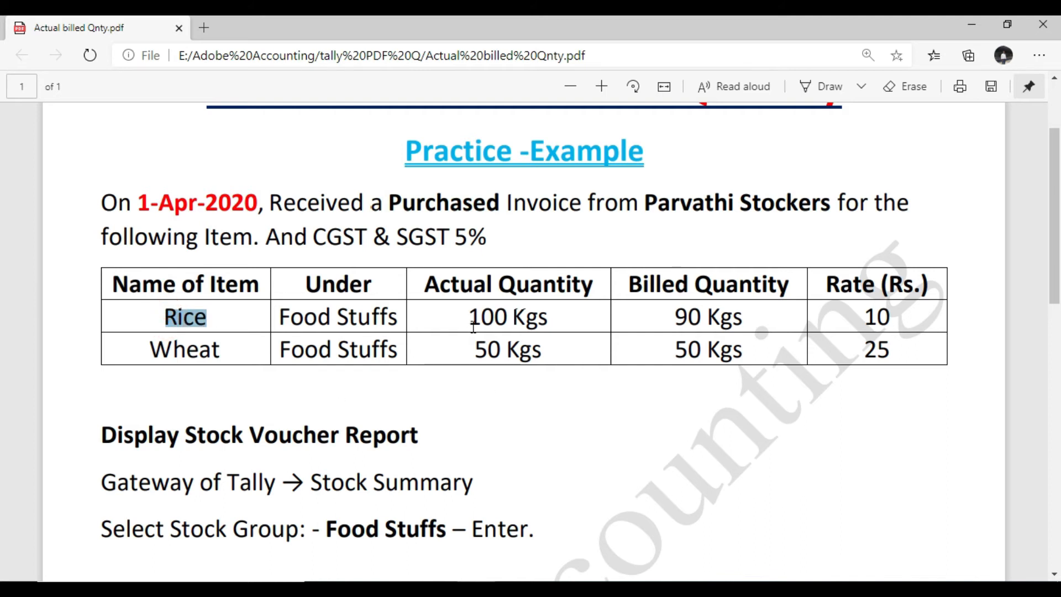
left_click_drag(470, 316, 539, 319)
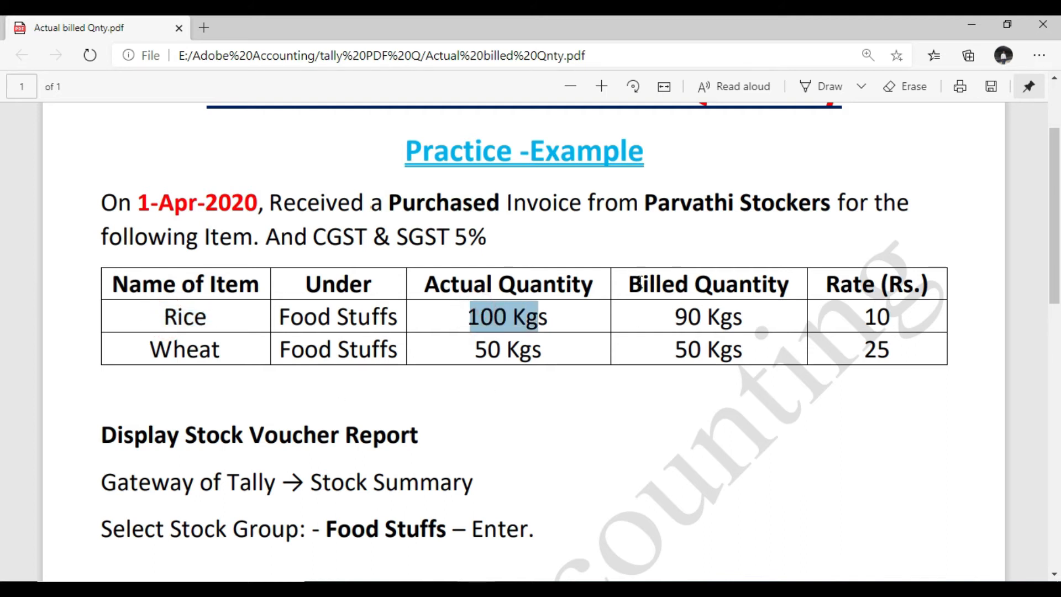
key("alt+Tab")
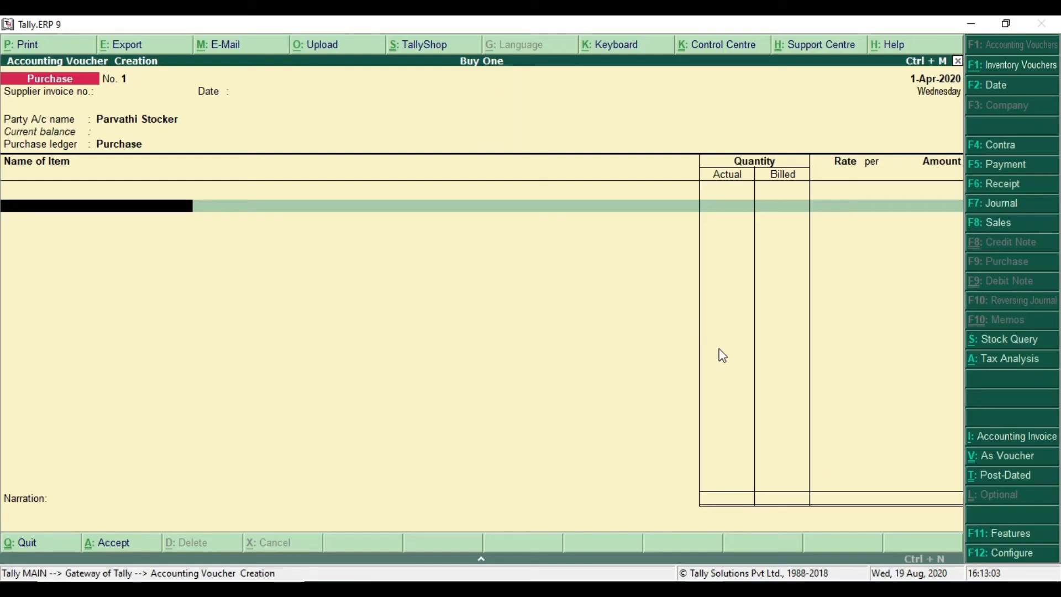
type("R")
key("Return")
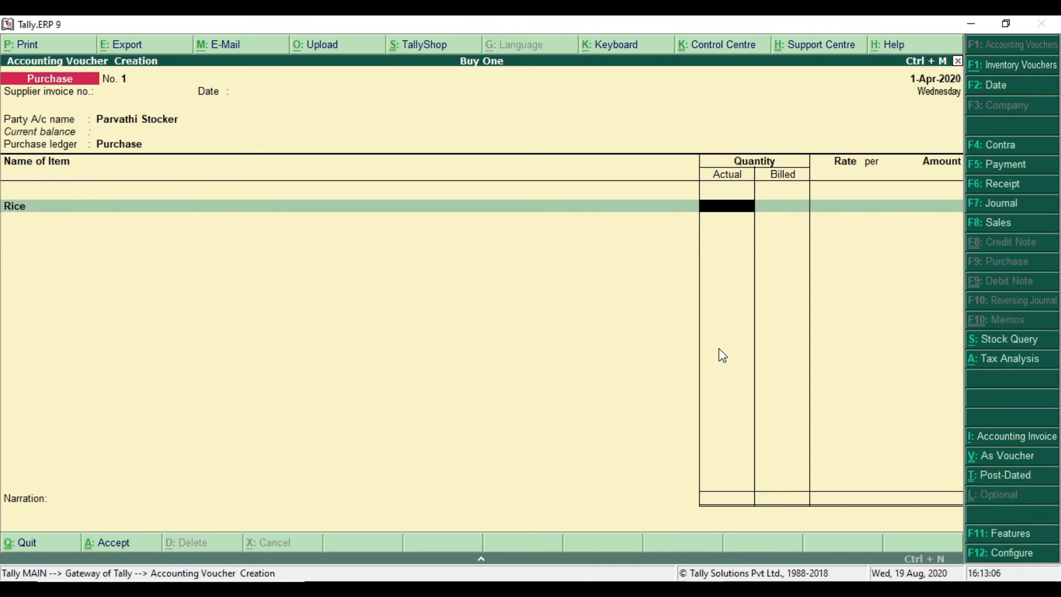
type("100")
key("Return")
type("90")
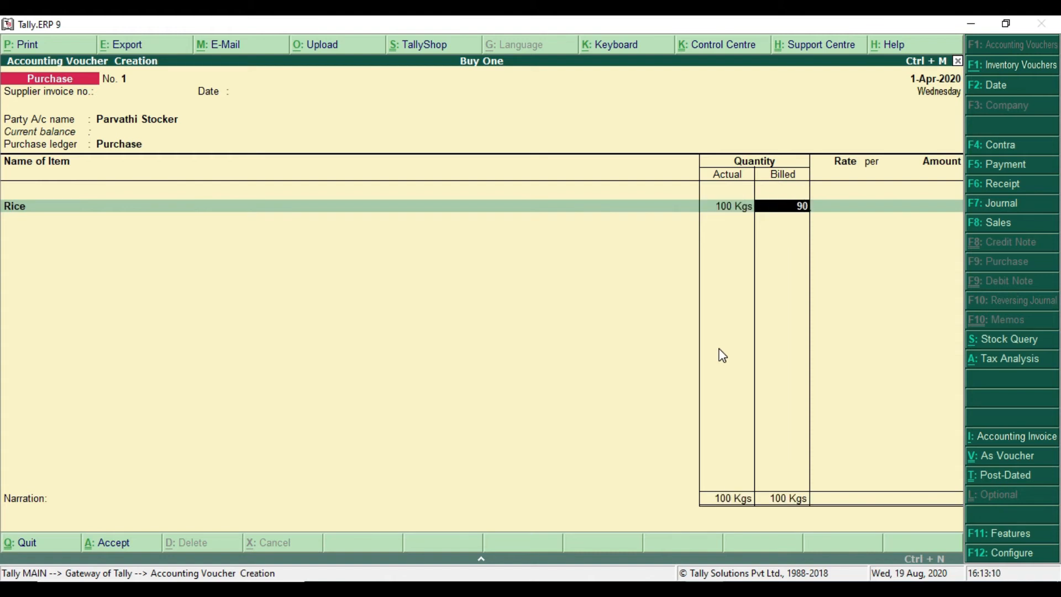
key("Return")
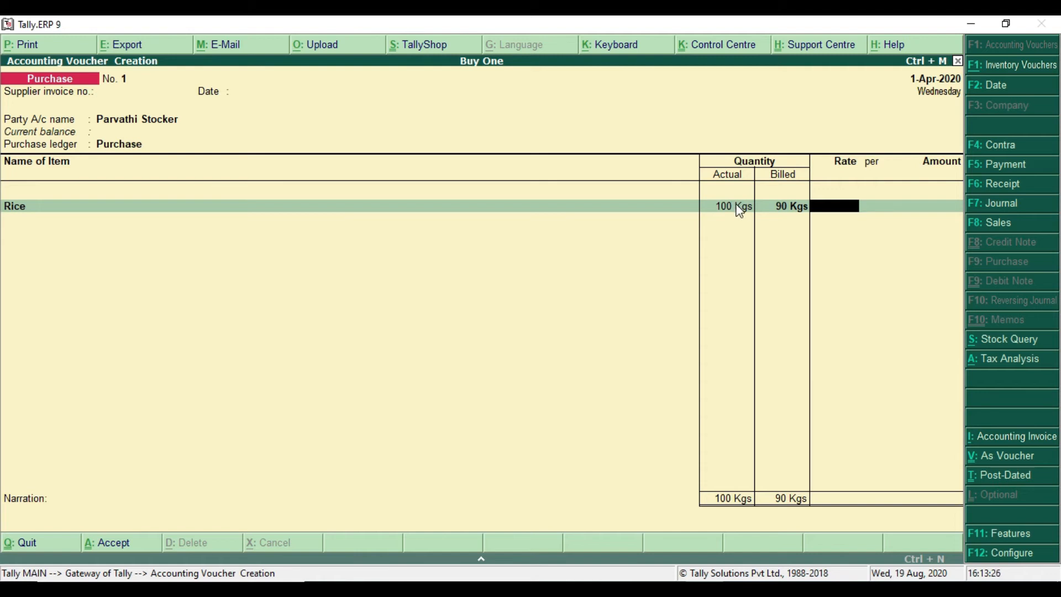
Step: Check Rice's rate in the practice PDF, set it to 10 per Kgs in the voucher, and accept the line amount
key("ctrl+2")
mouse_move(704, 191)
left_mouse_down()
mouse_move(753, 222)
mouse_move(814, 222)
left_mouse_up()
key("alt+Tab")
left_click_drag(864, 317, 900, 318)
key("alt+Tab")
type("10")
key("Return")
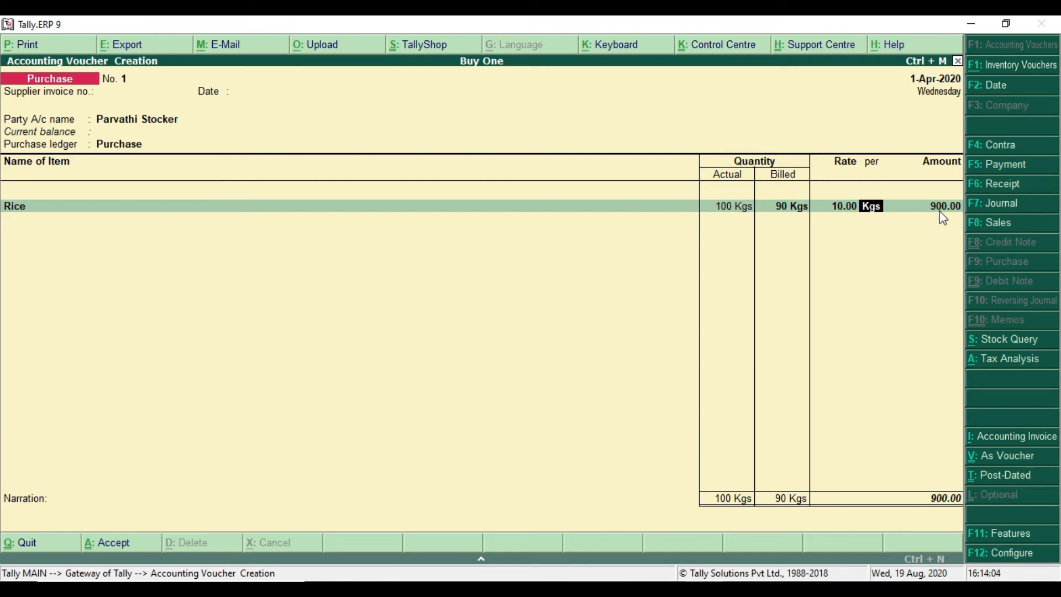
mouse_move(772, 194)
left_mouse_down()
mouse_move(806, 222)
mouse_move(866, 223)
left_mouse_up()
left_click_drag(925, 190, 968, 225)
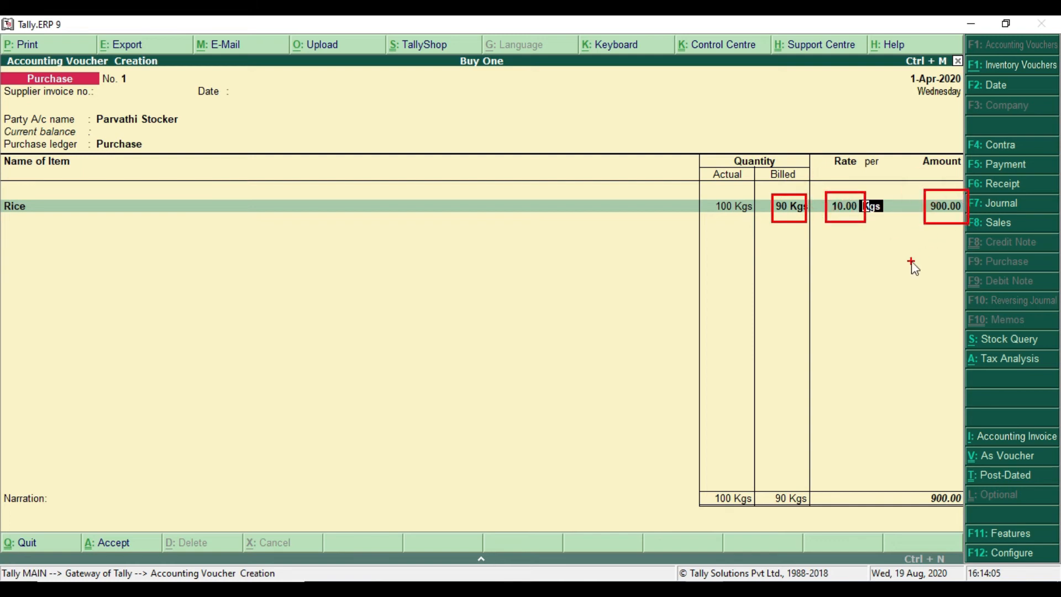
key("Escape")
key("Return")
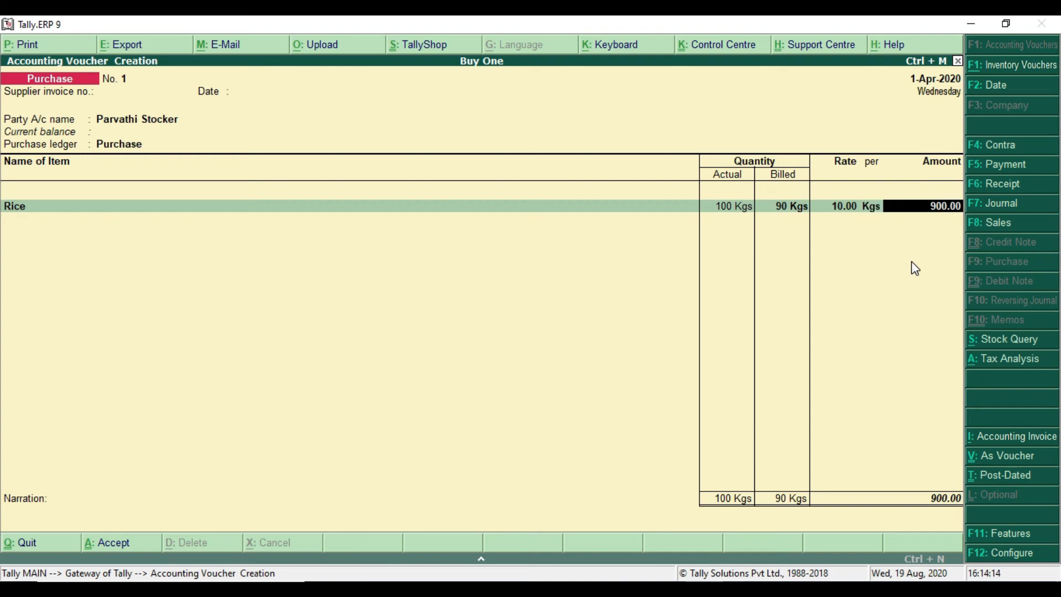
key("Return")
Step: Check the Wheat row in the practice PDF and add Wheat to the voucher with actual and billed quantities of 50 Kgs
key("alt+Tab")
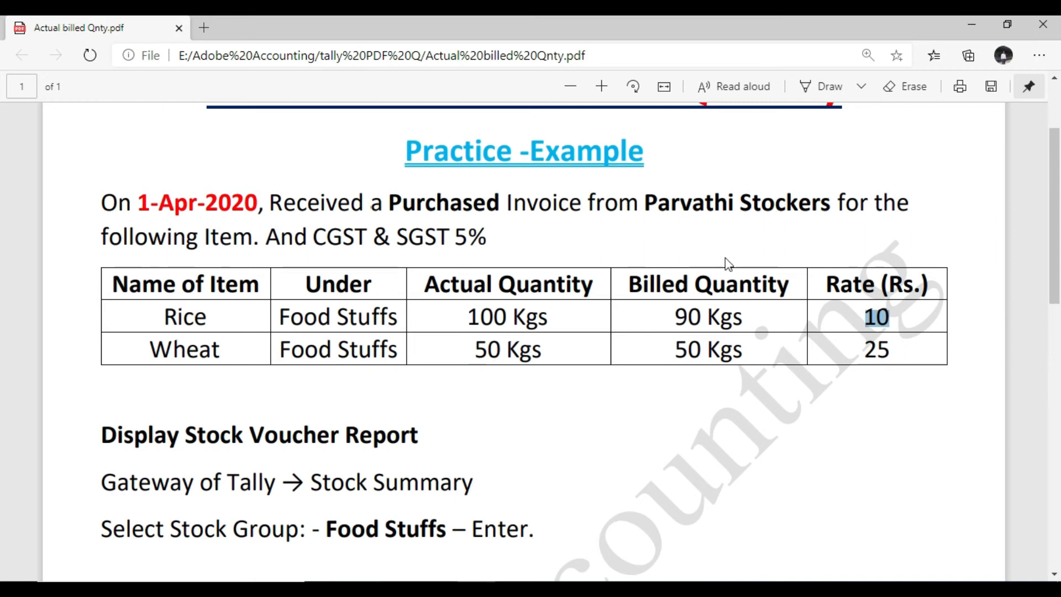
left_click_drag(689, 353, 720, 354)
left_click(848, 348)
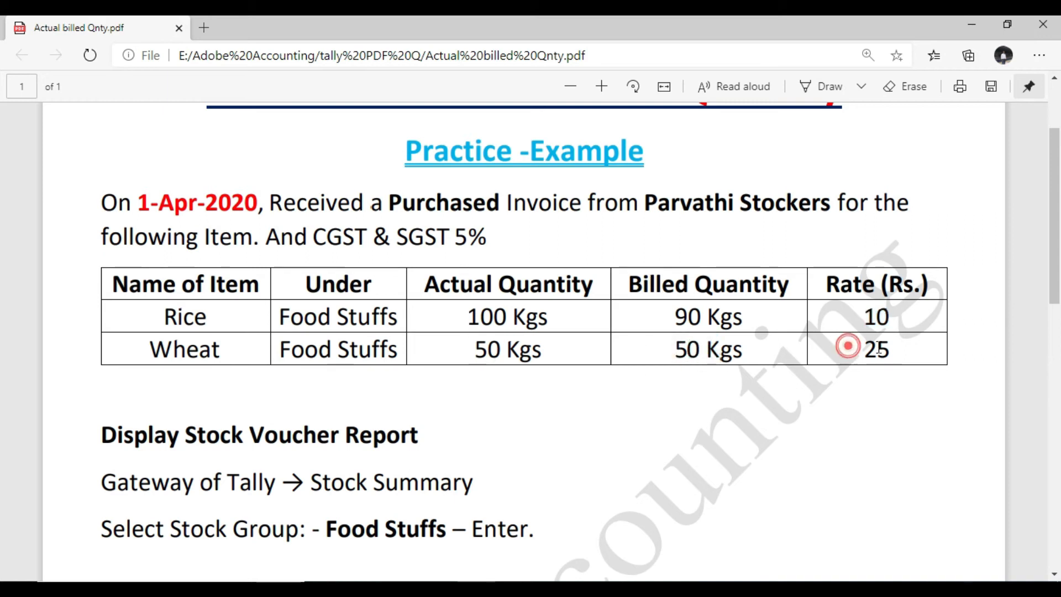
key("alt+Tab")
type("W")
key("Return")
type("50 Kgs")
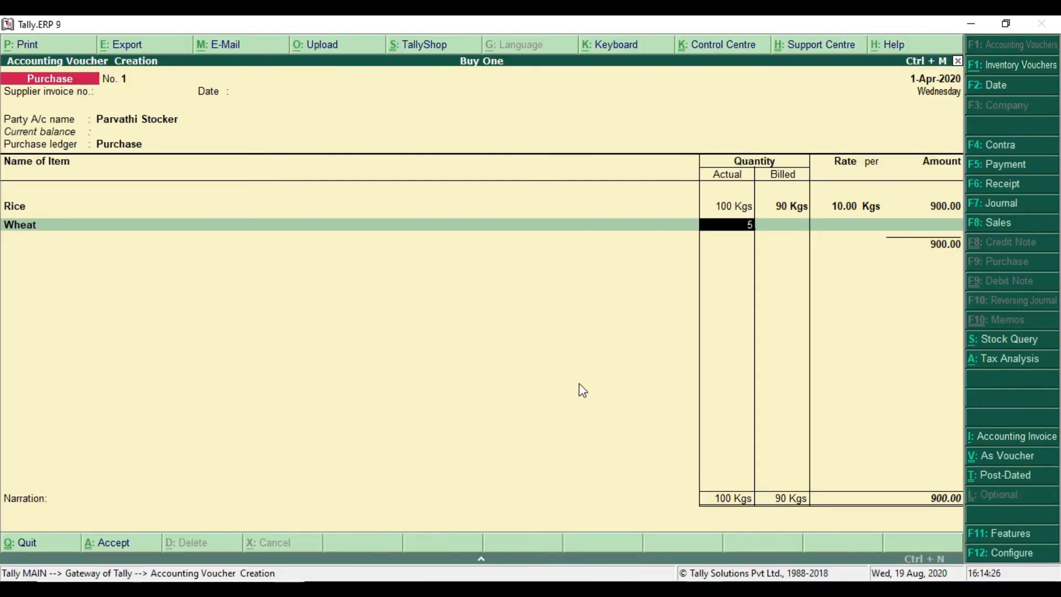
key("Return")
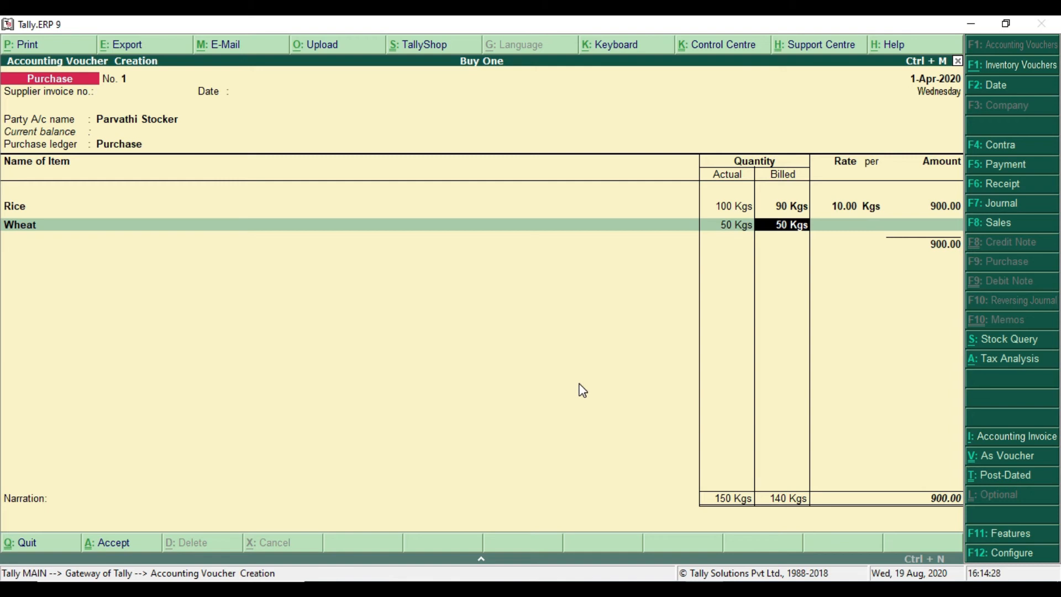
key("Return")
Step: Set Wheat's rate to 25 per Kgs, accept the line amount, and end the voucher's item list
type("25")
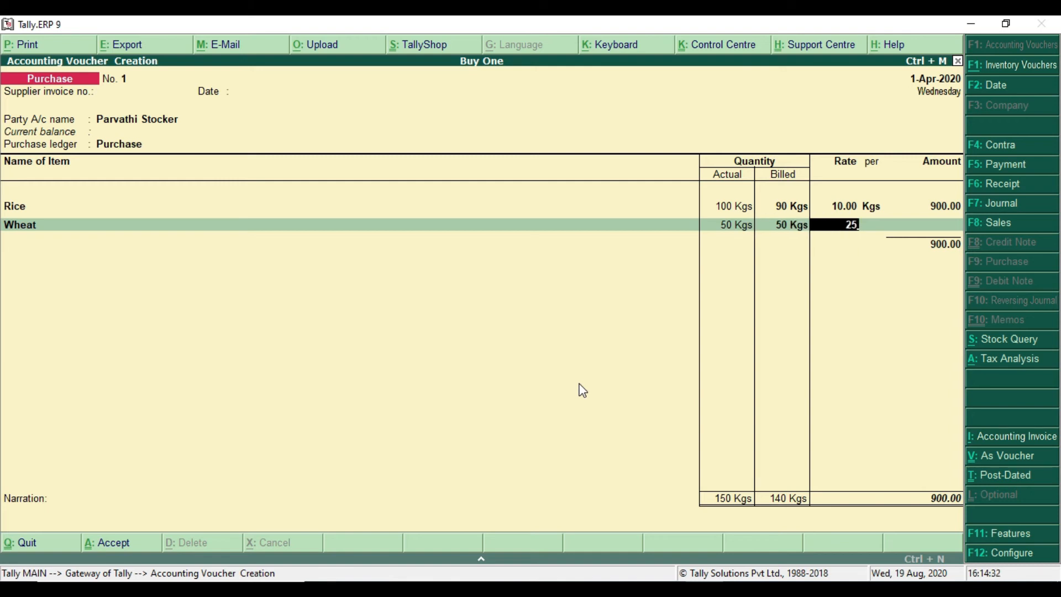
key("Return")
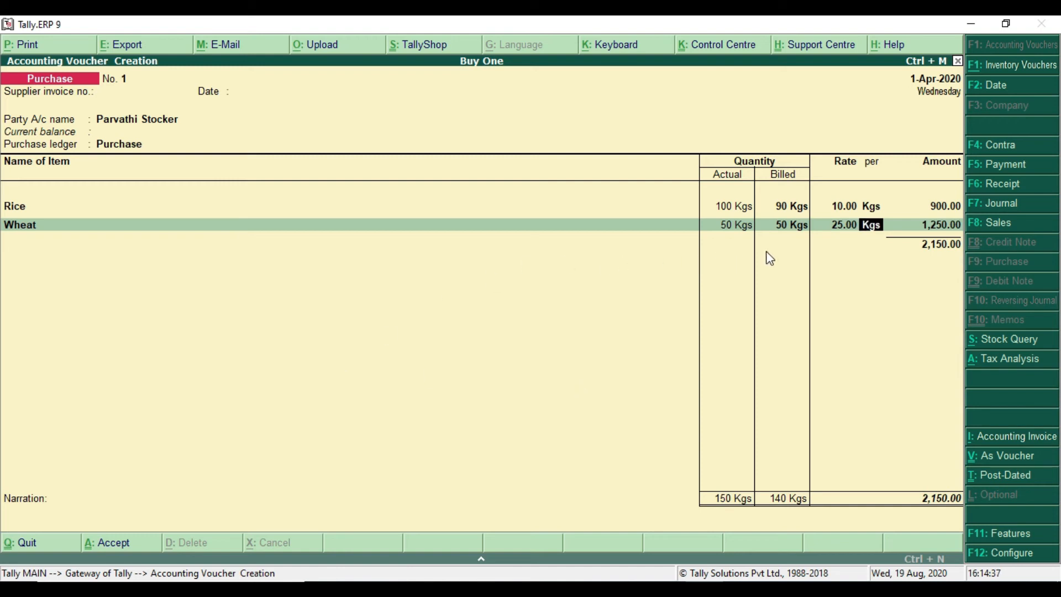
key("ctrl+2")
left_click_drag(767, 216, 809, 243)
left_click_drag(713, 215, 764, 243)
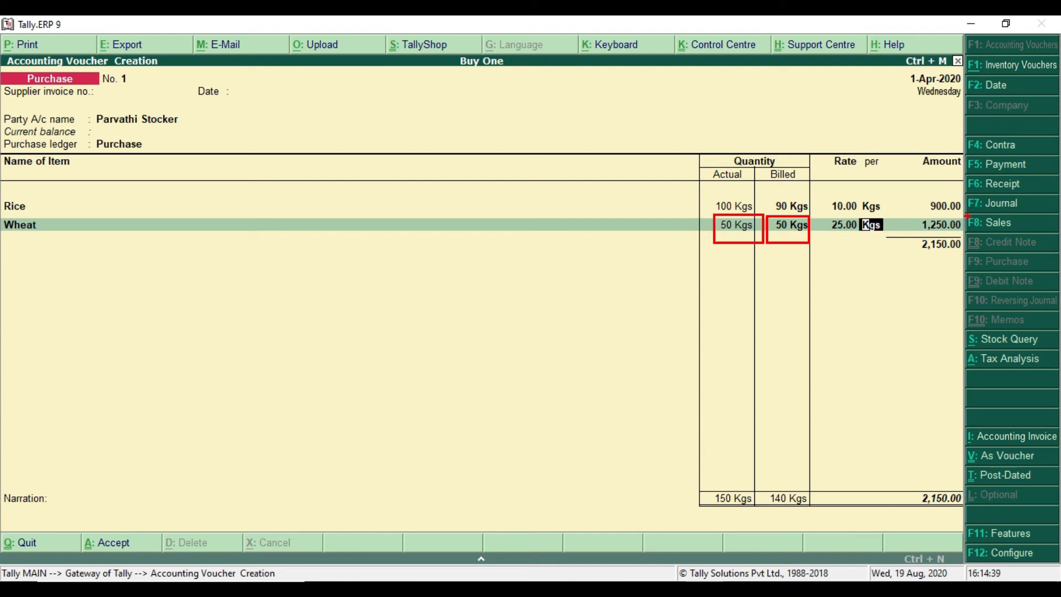
key("Escape")
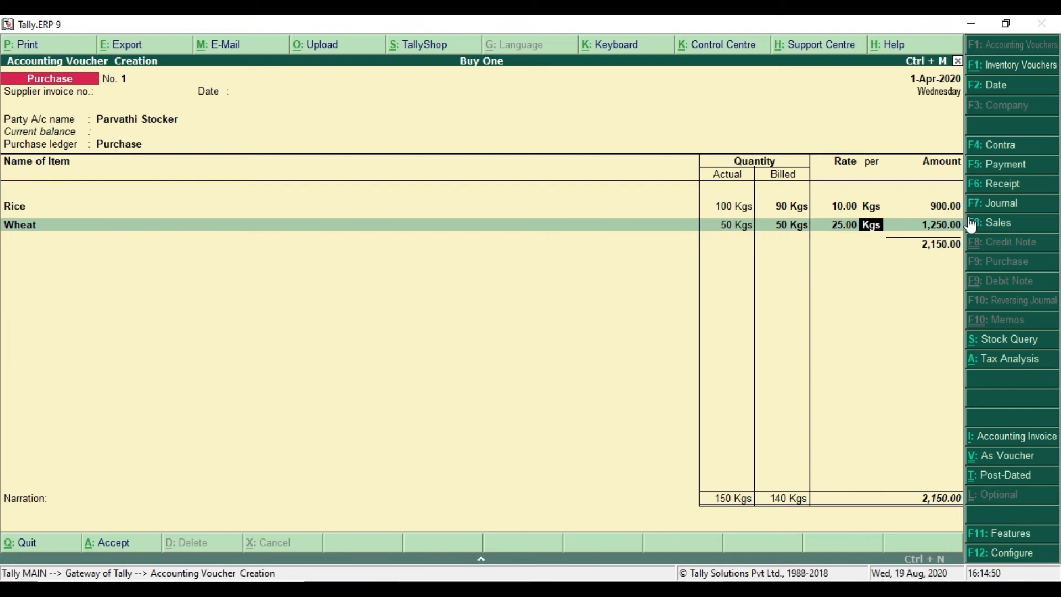
key("Return")
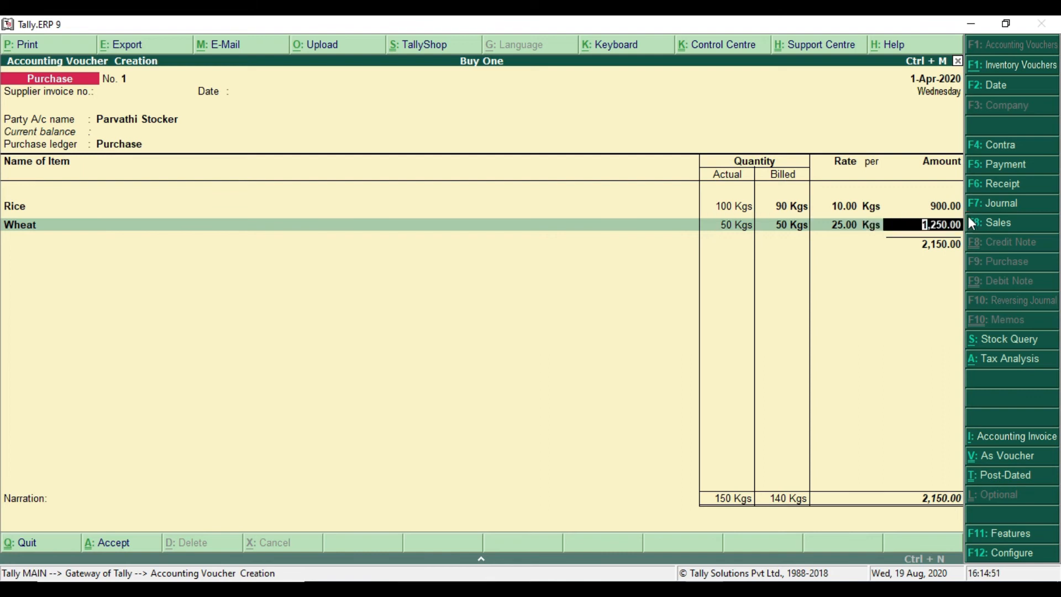
key("Return")
key("Return")
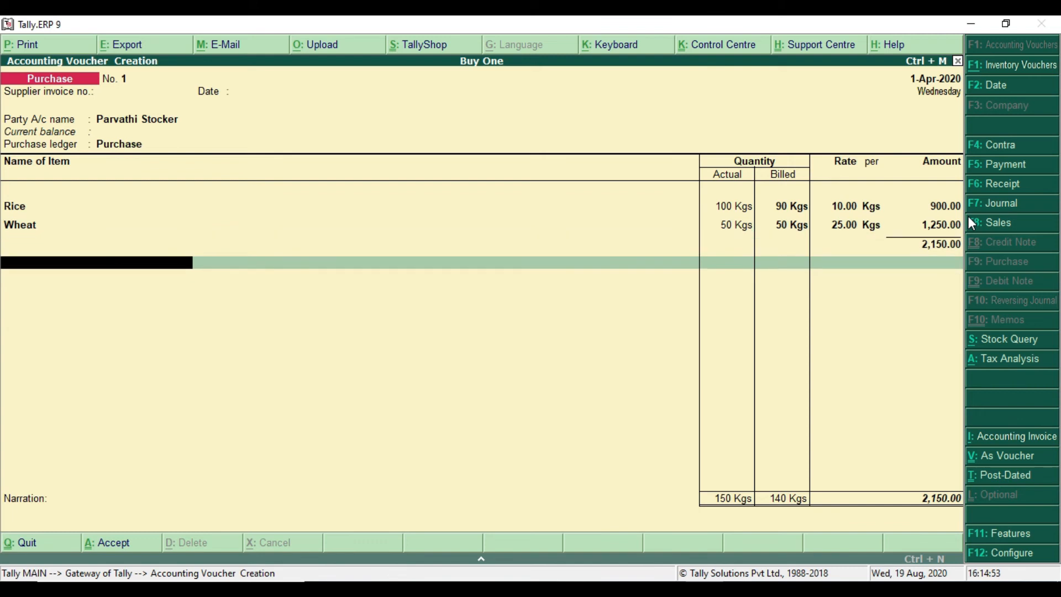
Step: Add the CGST and SGST ledgers below the item subtotal in the purchase voucher, accepting their calculated amounts
type("C")
key("Return")
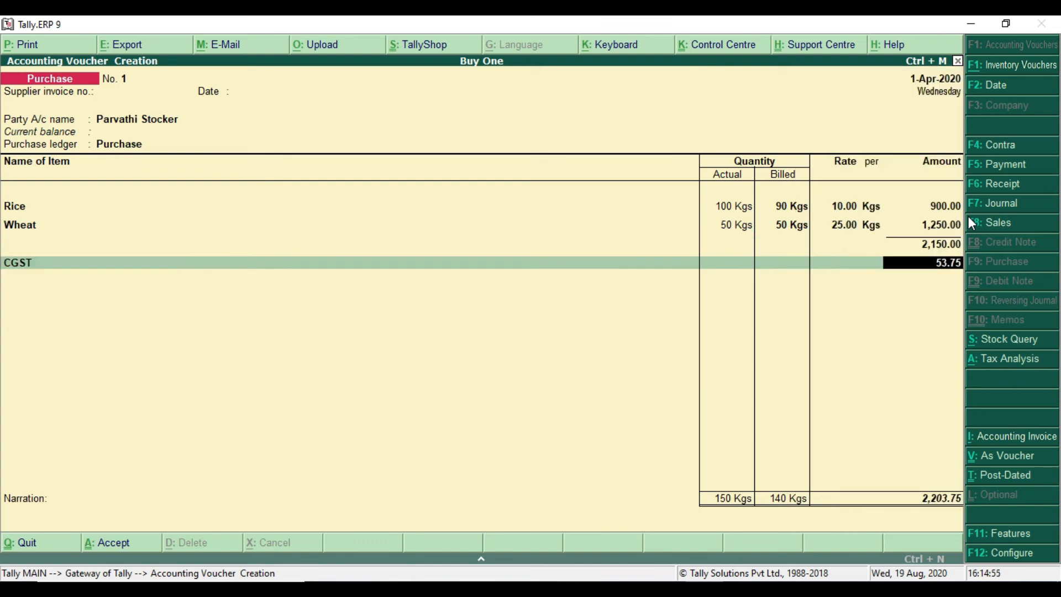
key("Return")
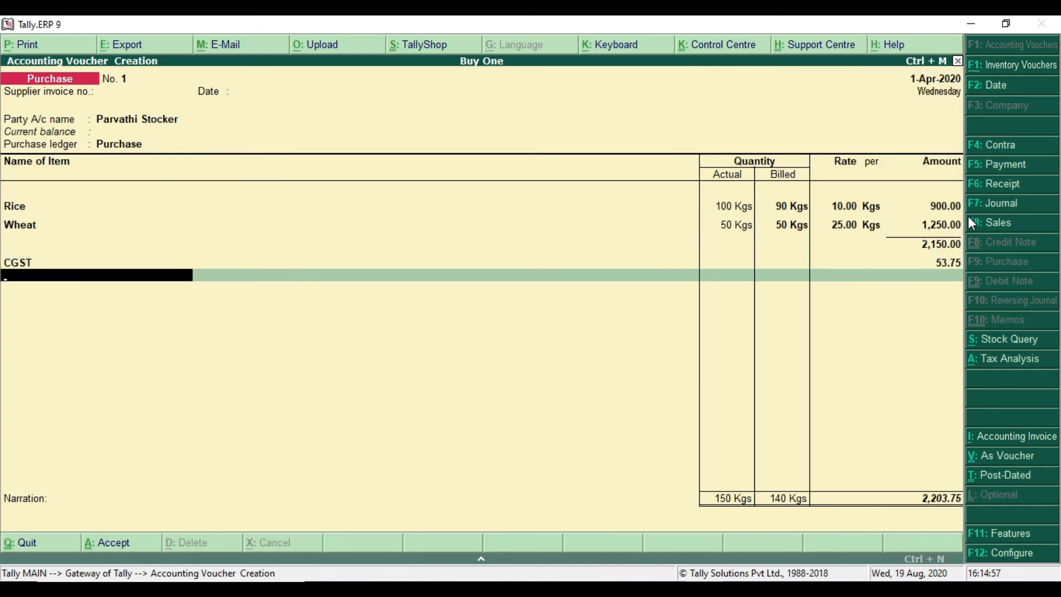
type("SGST")
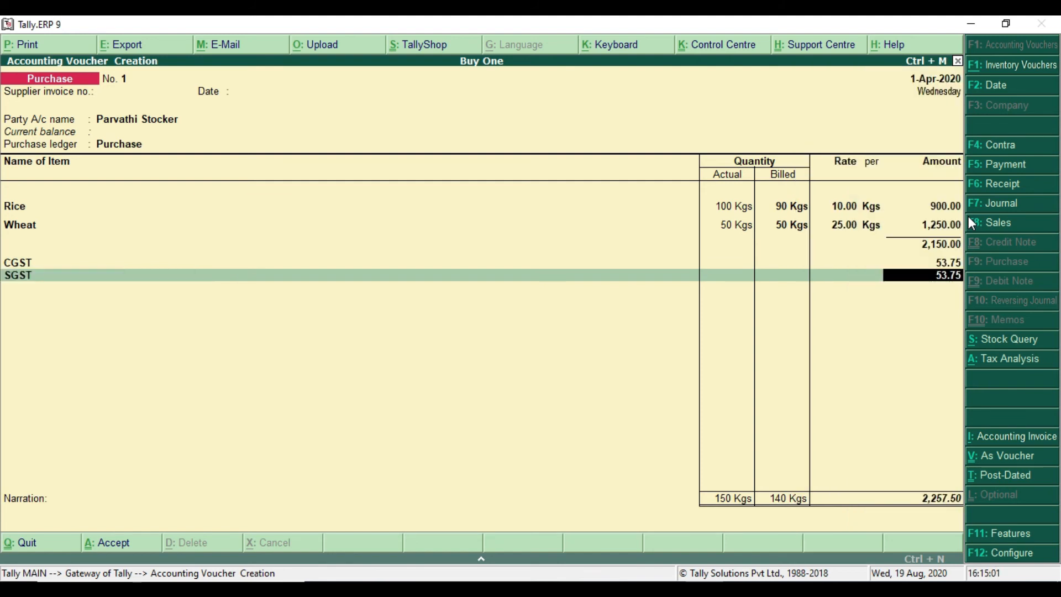
key("Return")
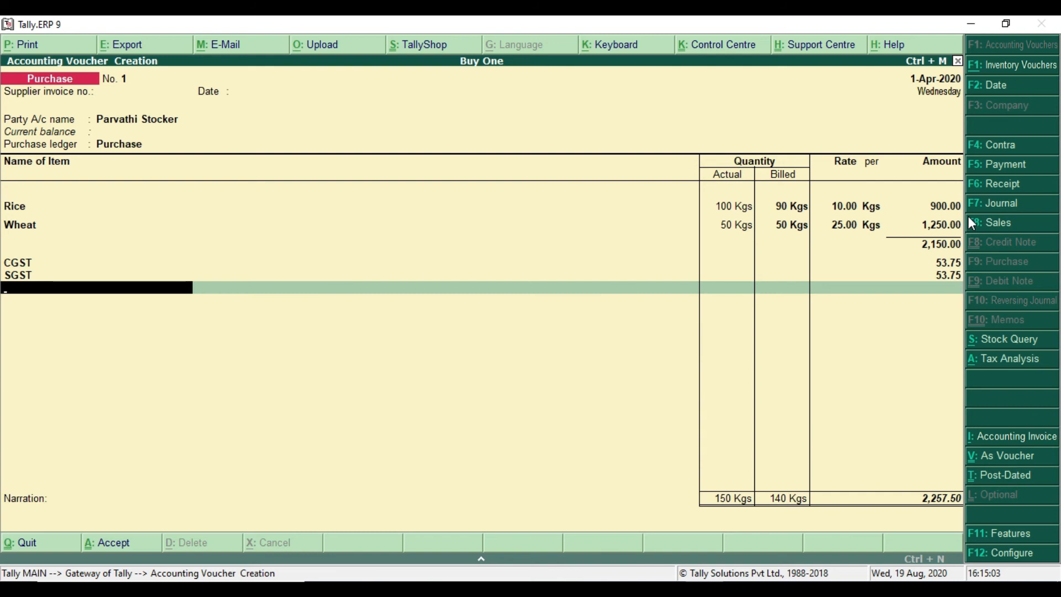
Step: Record the supplier's bill as a New Ref named PS for the full amount and save the voucher without a narration
key("Return")
key("Return")
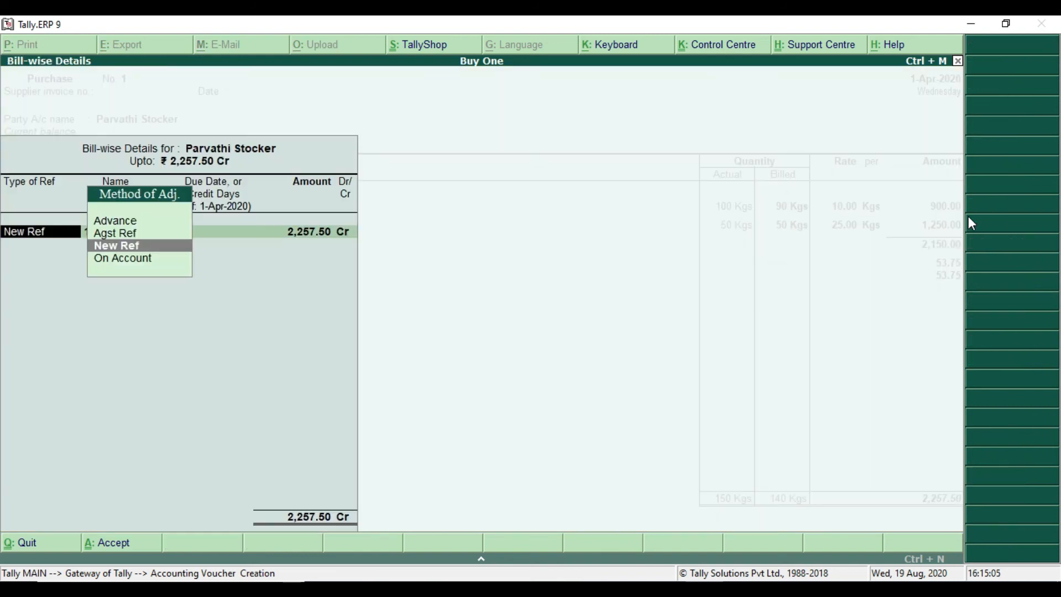
key("Return")
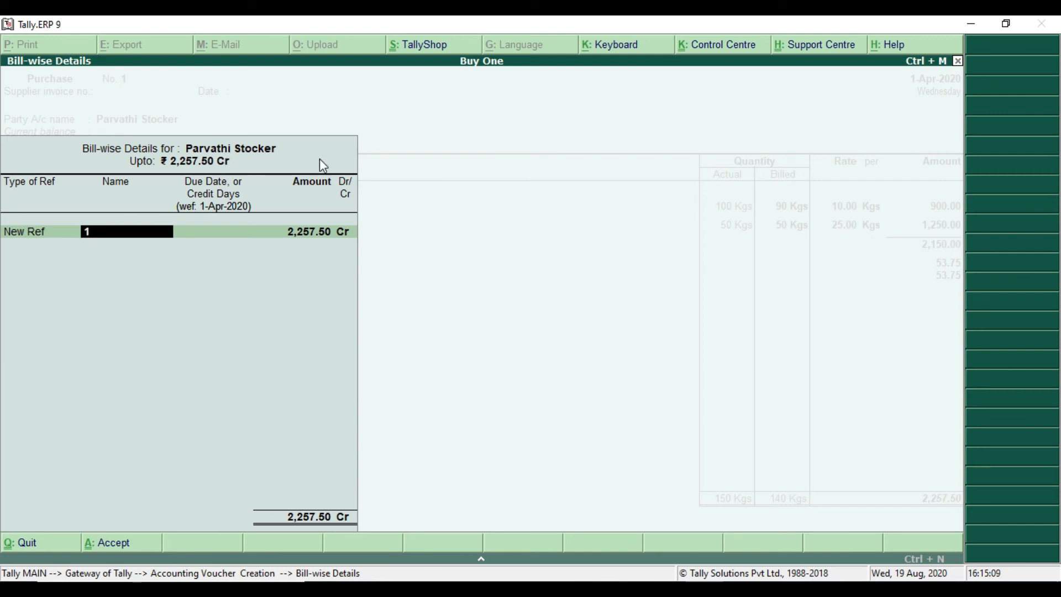
key("alt+Tab")
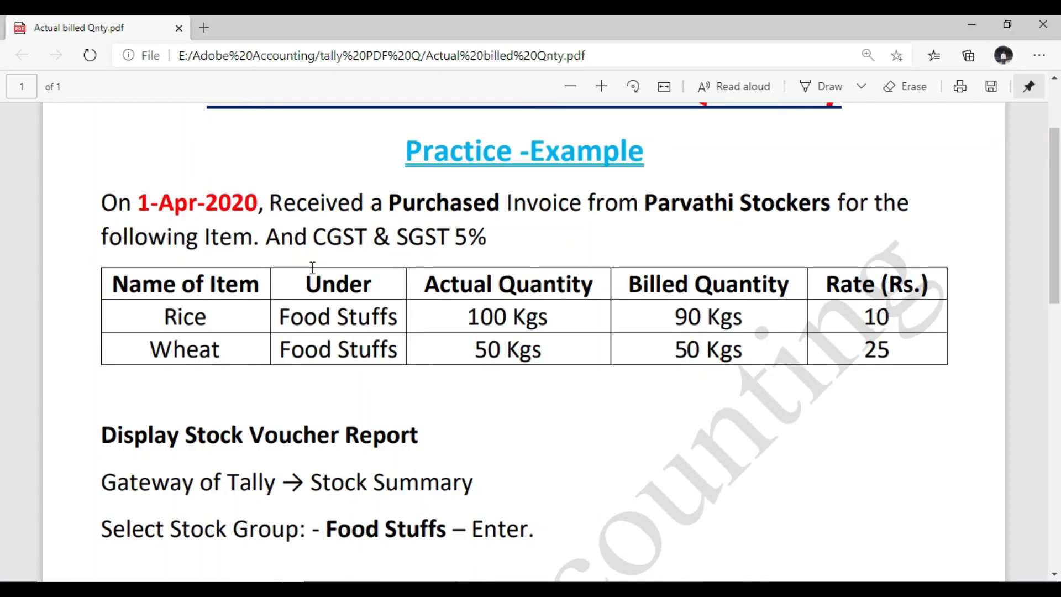
key("alt+Tab")
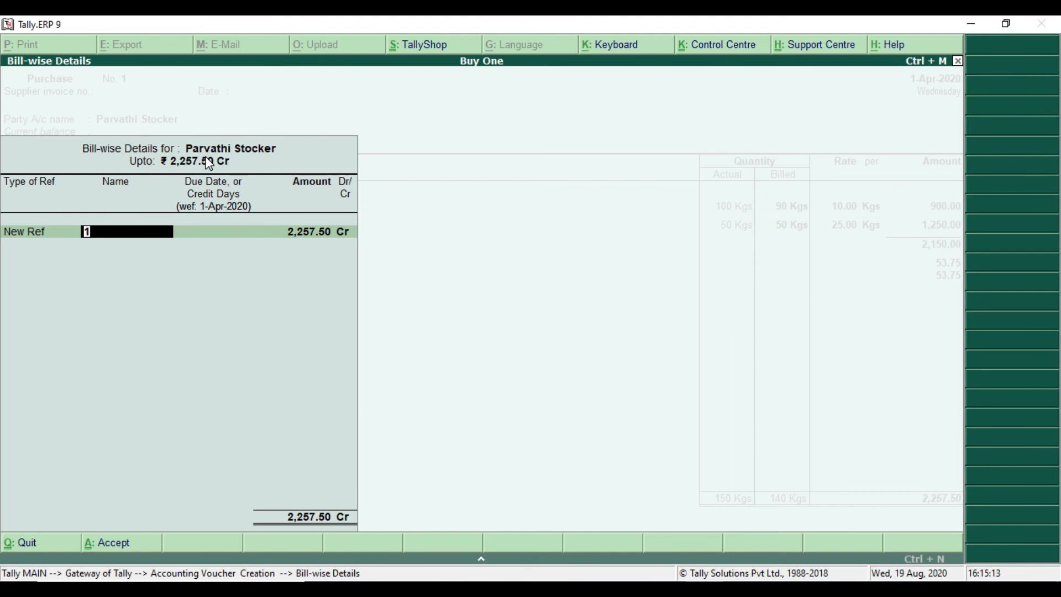
type("PS")
key("Return")
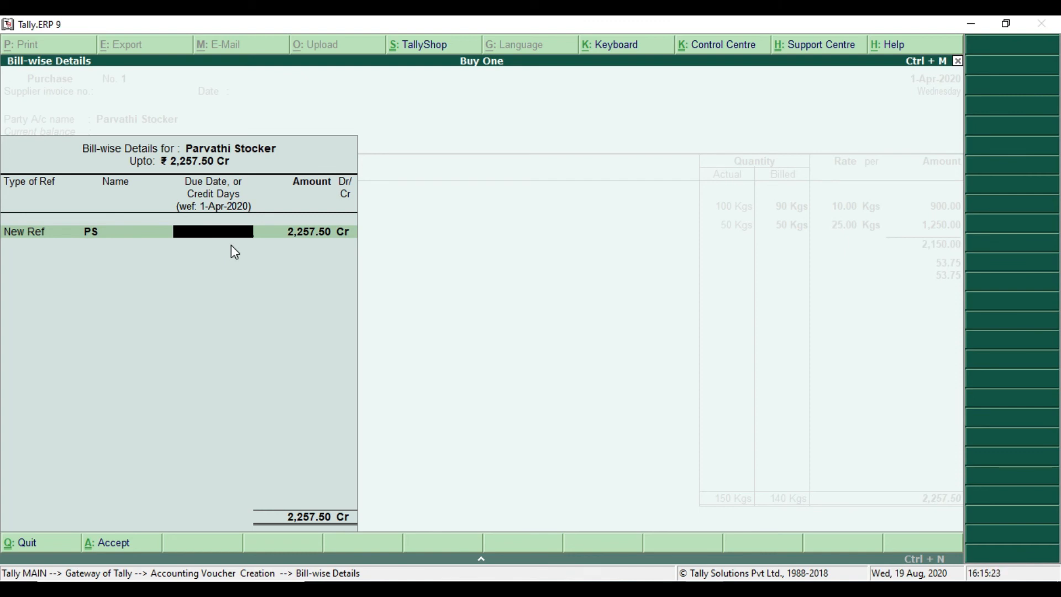
key("Return")
key("Return")
key("Return")
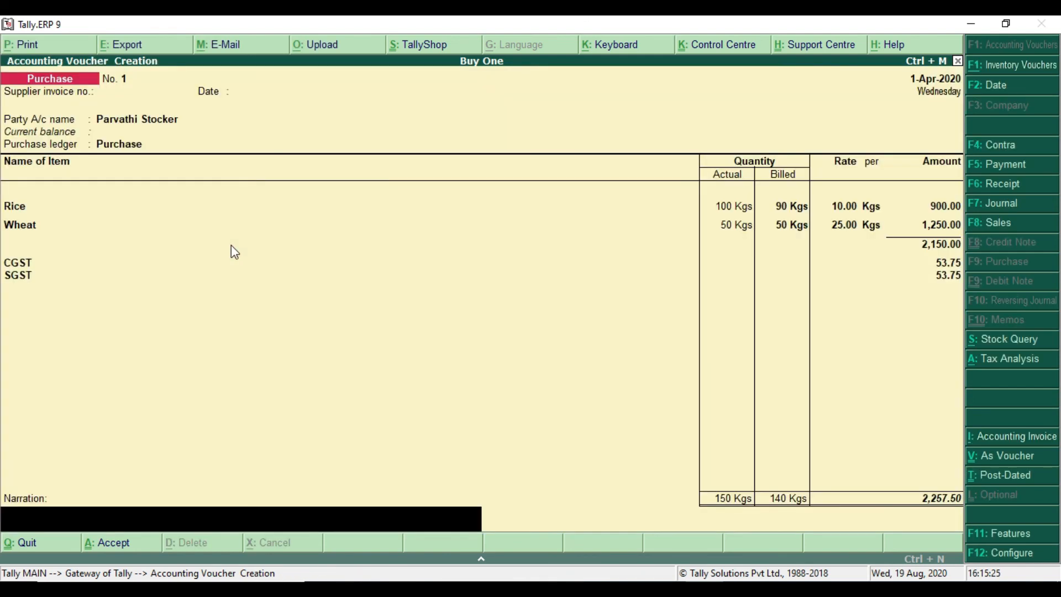
key("Return")
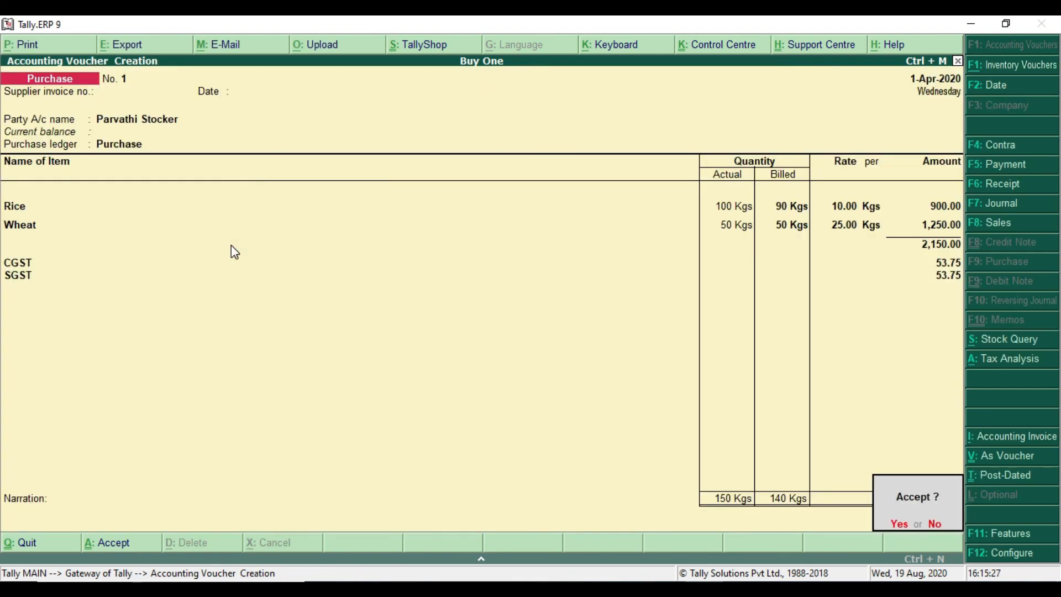
key("Return")
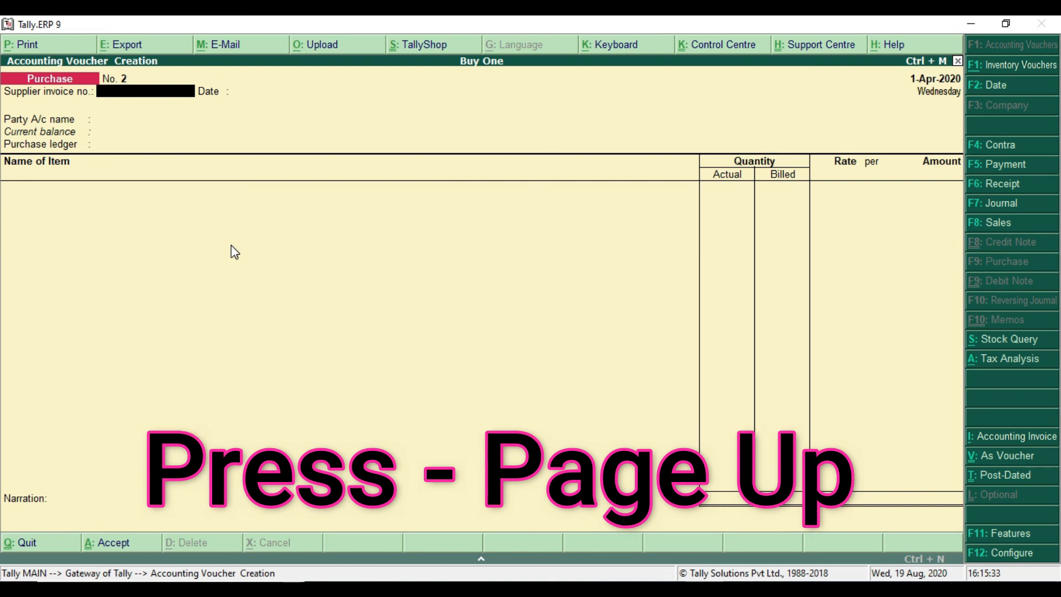
Step: Reopen the saved purchase voucher and show its invoice print preview zoomed in
key("Page_Up")
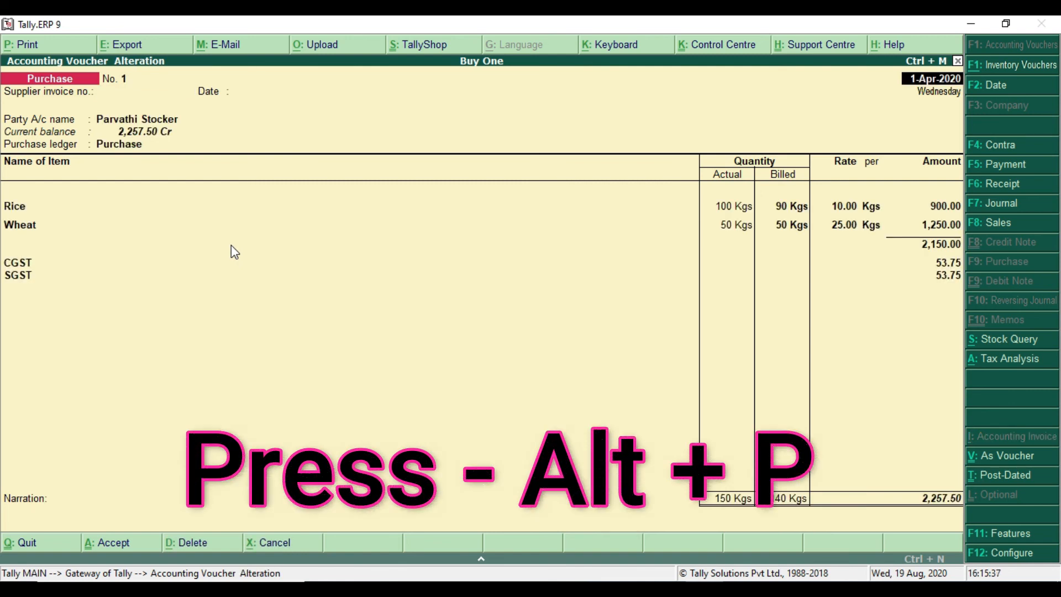
key("alt+p")
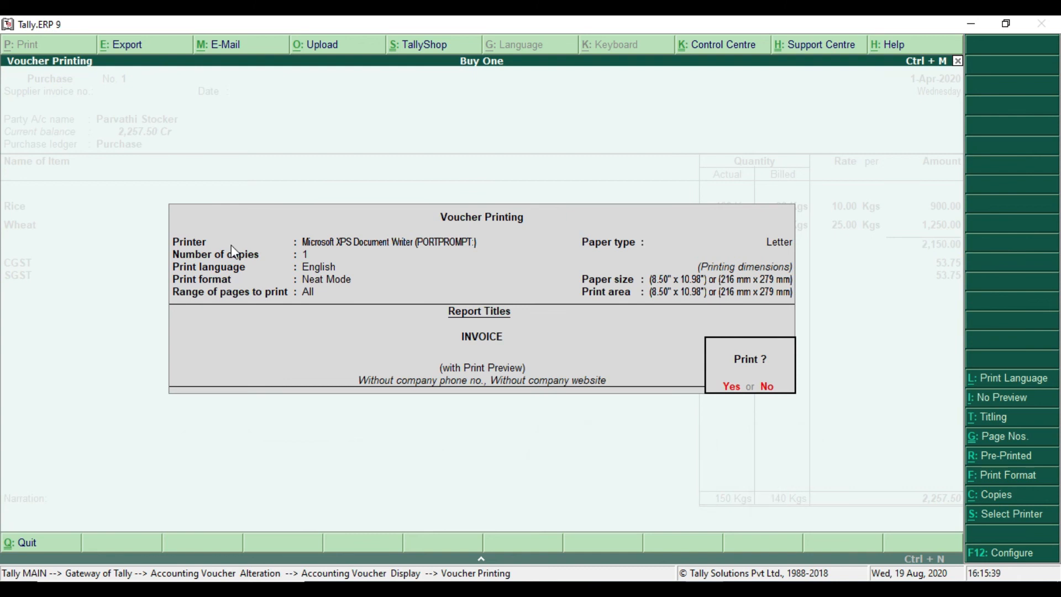
key("Return")
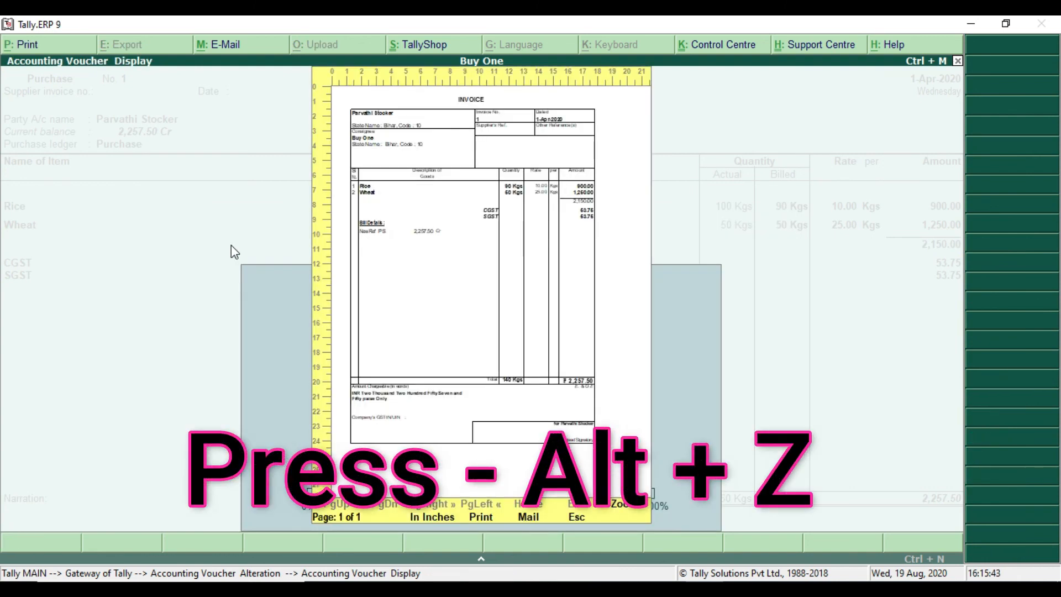
key("alt+z")
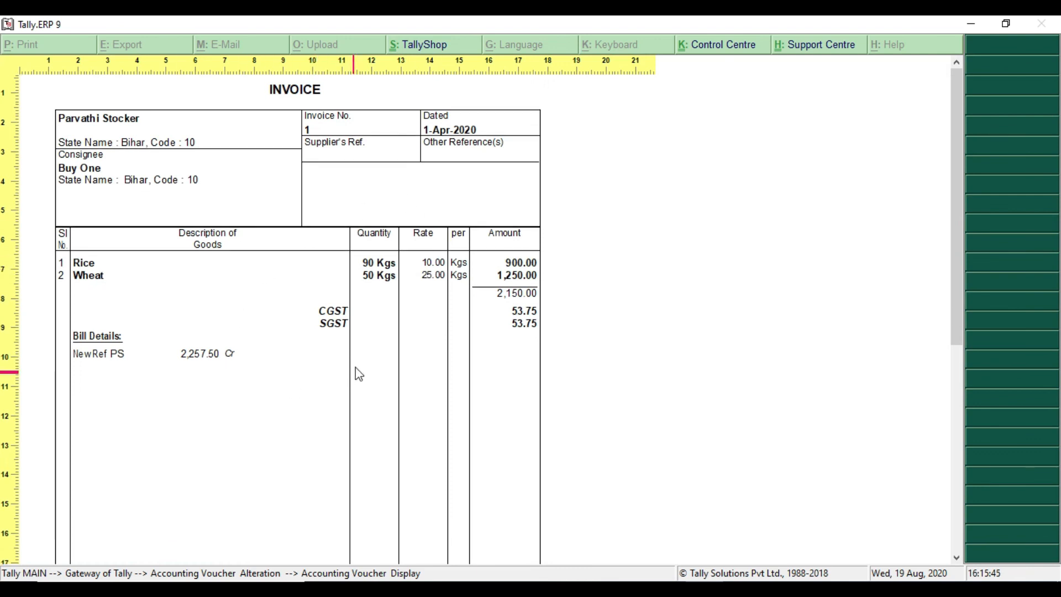
Step: Examine the previewed invoice's quantity column and tax lines, and return to the voucher
scroll(321, 326, "down", 1)
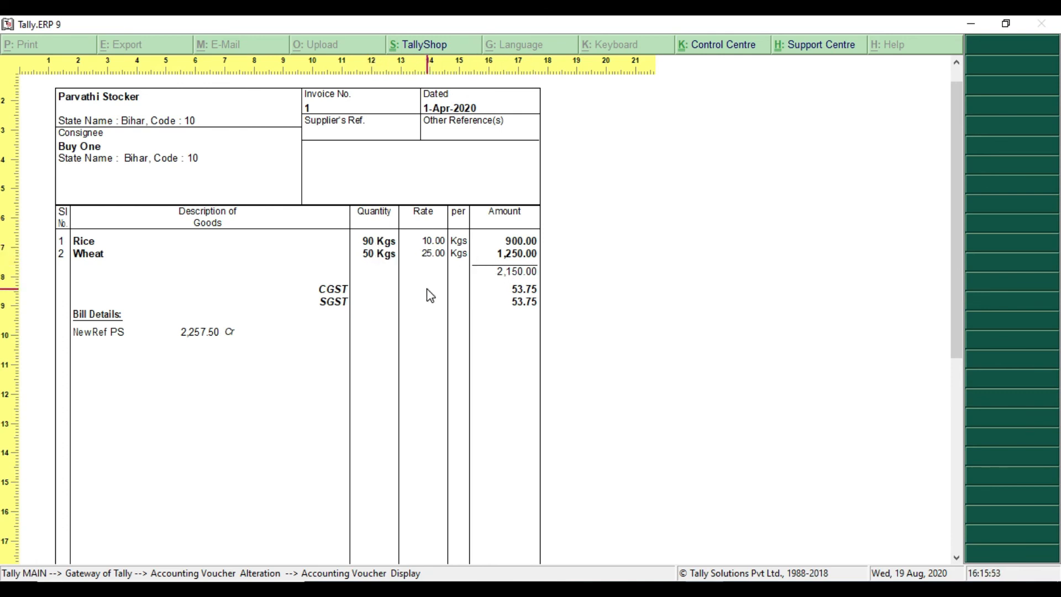
scroll(381, 265, "down", 1)
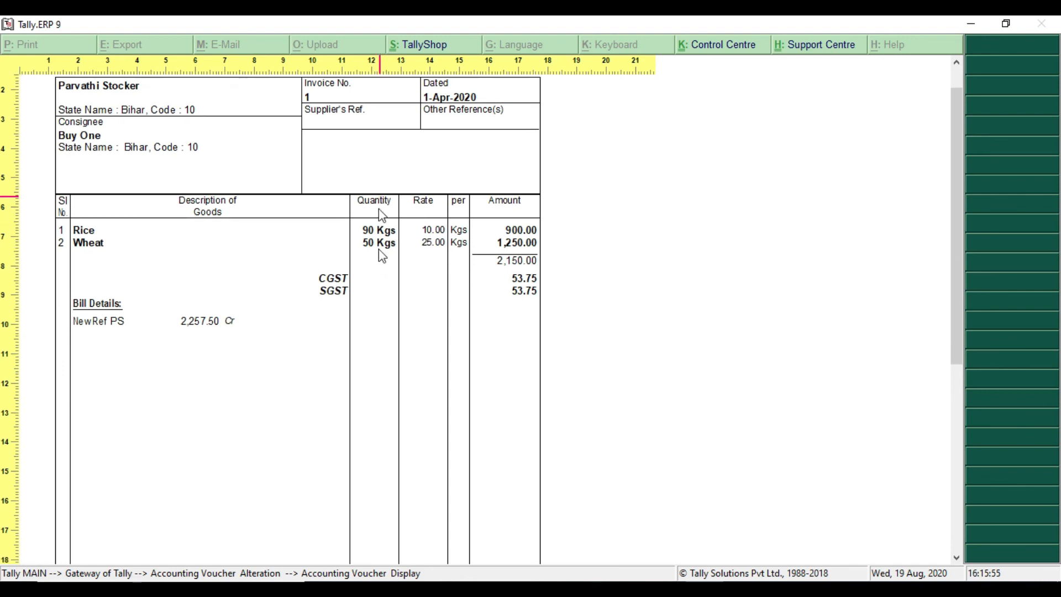
scroll(426, 343, "down", 4)
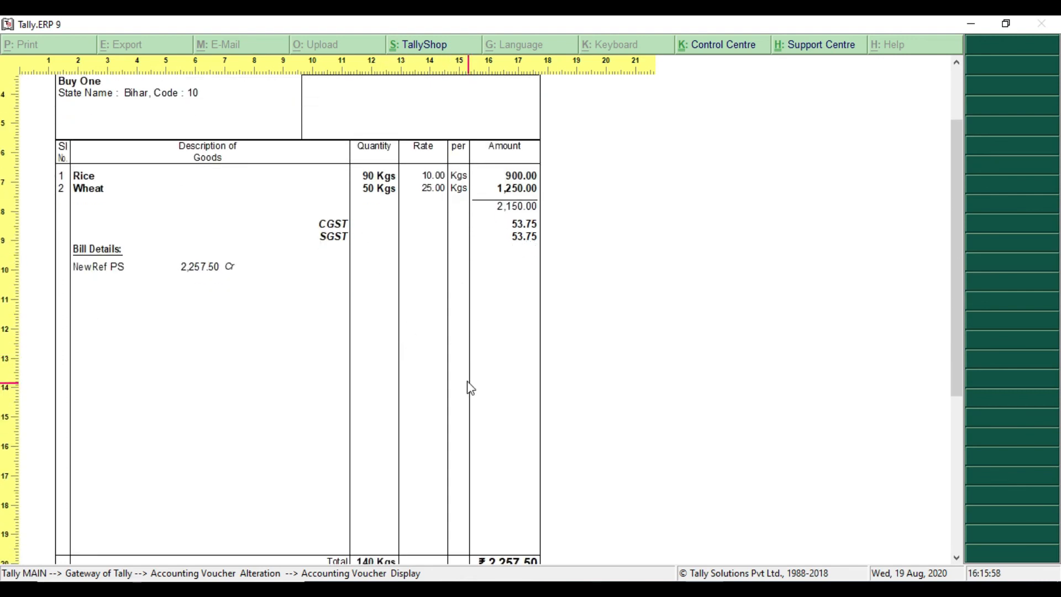
scroll(422, 363, "up", 3)
scroll(433, 330, "up", 4)
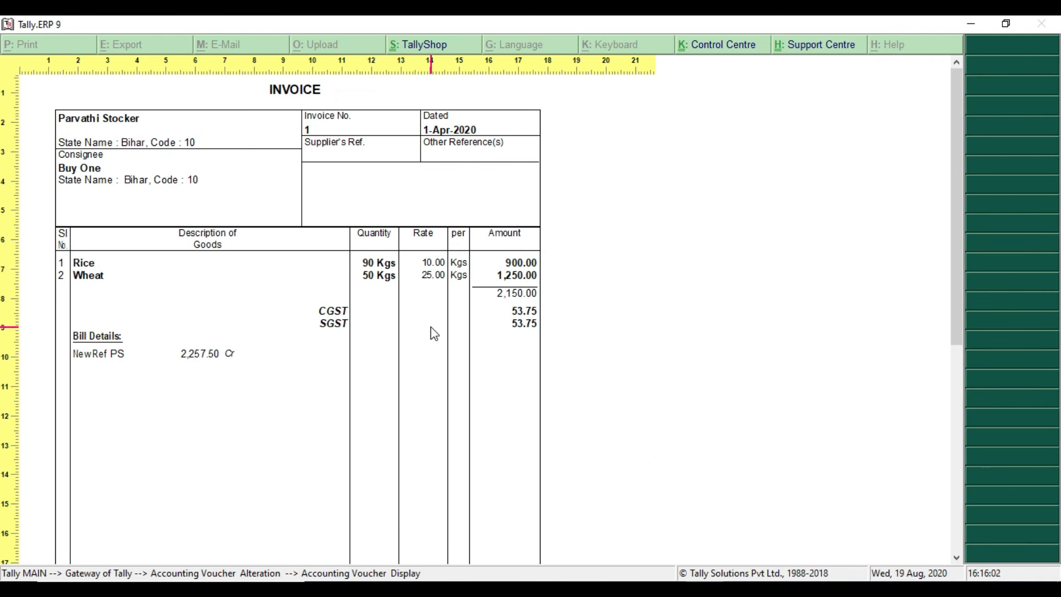
key("Escape")
key("Escape")
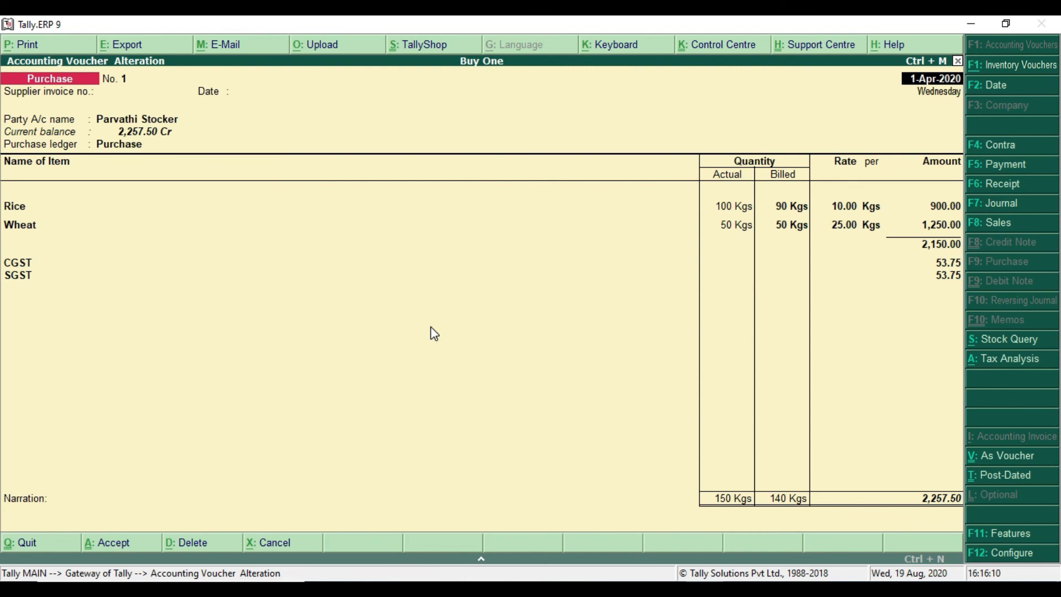
Step: Set Print actual quantity column to Yes in the invoice print configuration, keeping all other options, and accept the configuration
key("alt+p")
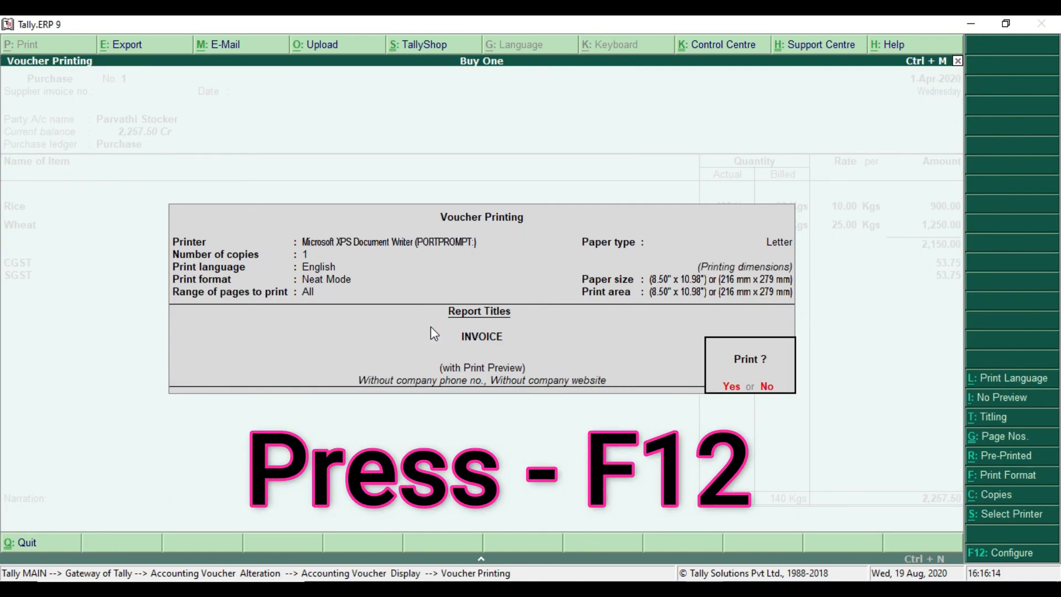
key("F12")
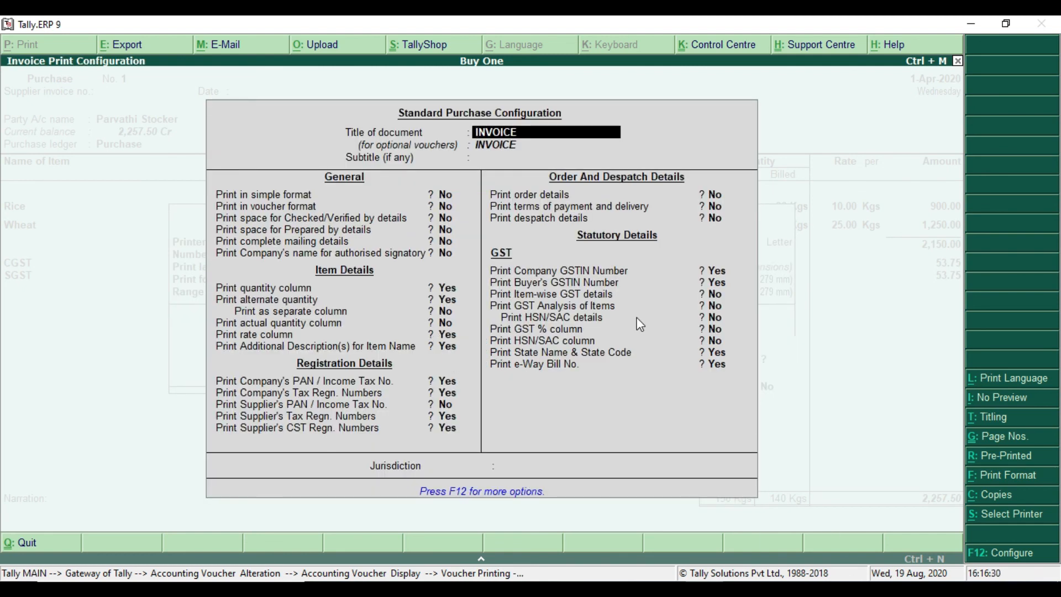
key("Return")
key("Return")
key("Return")
key("Return")
key("Return")
key("Return")
key("Return")
key("Return")
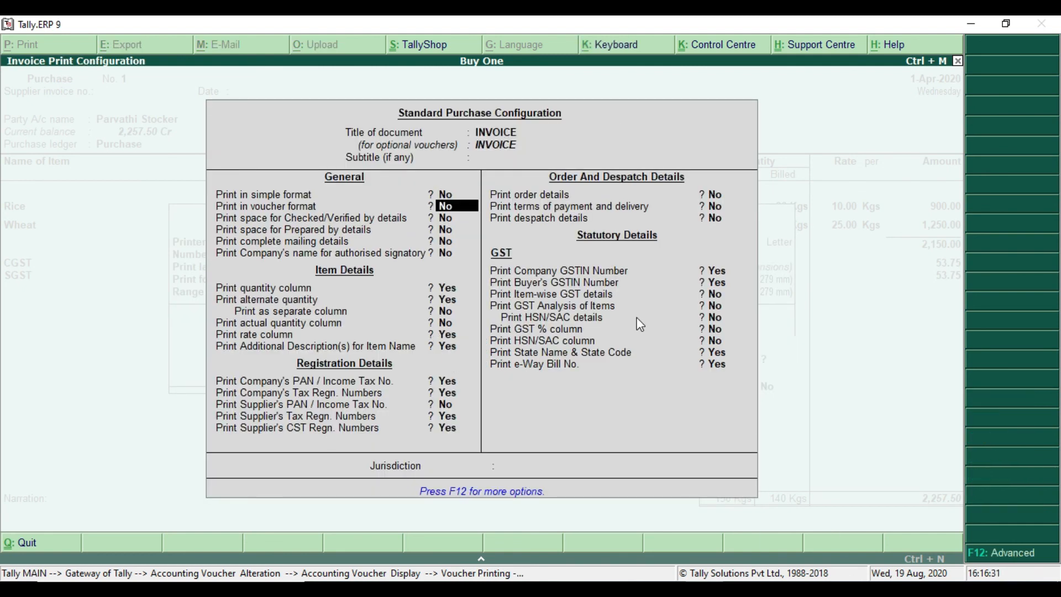
key("Return")
key("Return")
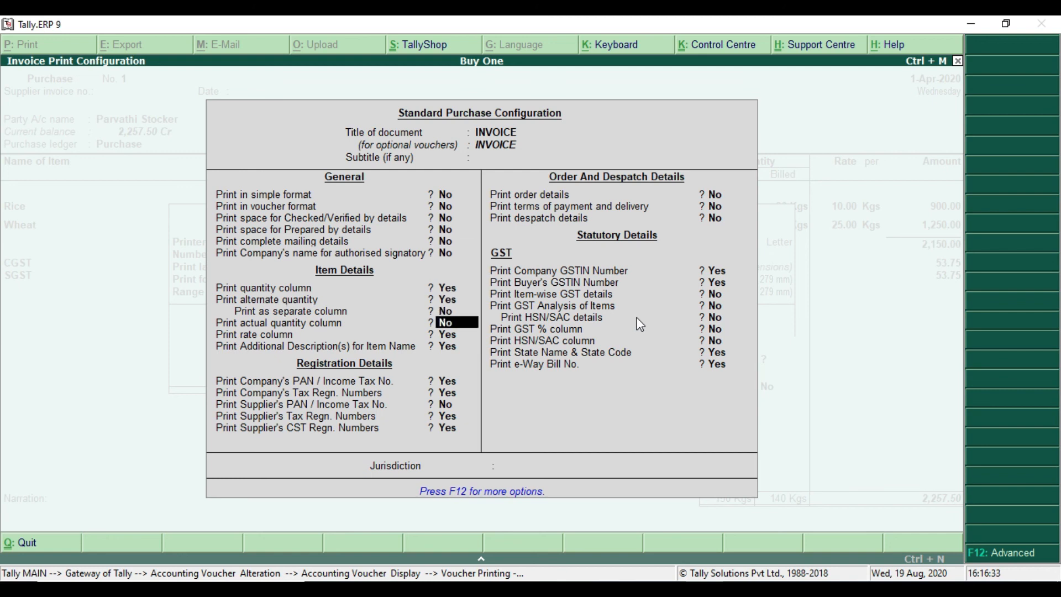
mouse_move(210, 313)
left_mouse_down()
mouse_move(224, 327)
mouse_move(474, 330)
left_mouse_up()
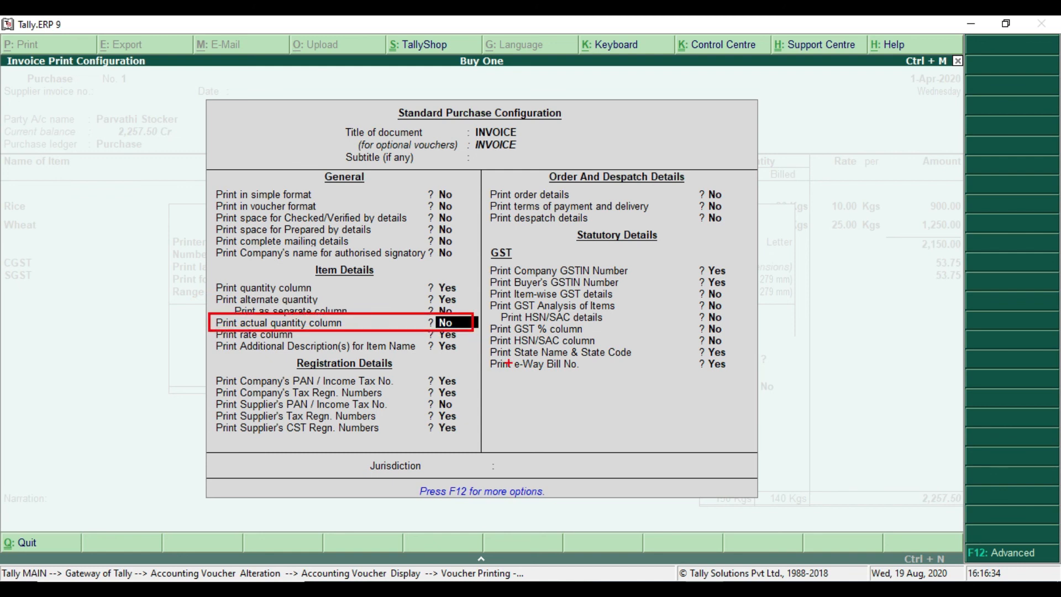
key("Escape")
type("y")
key("Return")
key("Return")
key("Return")
key("Return")
key("Return")
key("Return")
key("Return")
key("Return")
key("Return")
key("Return")
key("Return")
key("Return")
key("Return")
key("Return")
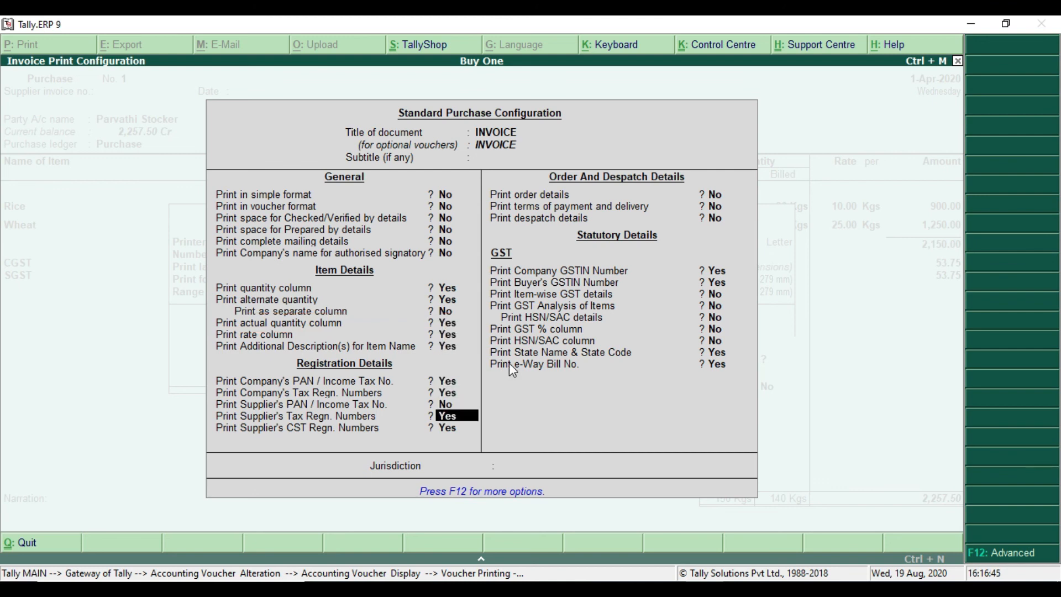
key("Return")
key("Return")
key("Return")
key("Return")
key("Return")
key("Return")
key("Return")
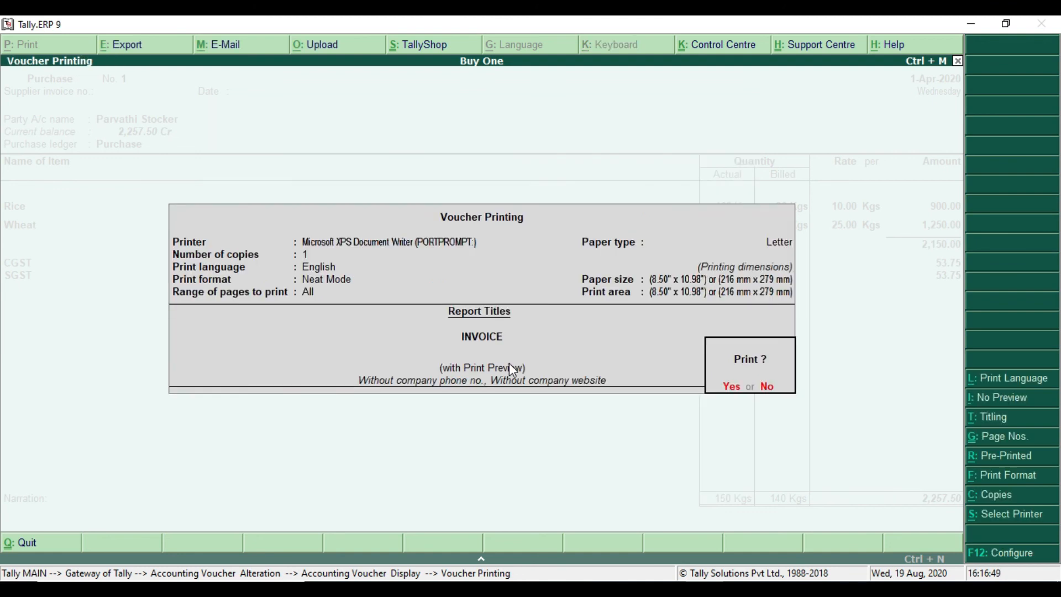
Step: Preview the invoice again zoomed in and examine the shipped and billed quantities, Rice's rate, and the totals row
key("Return")
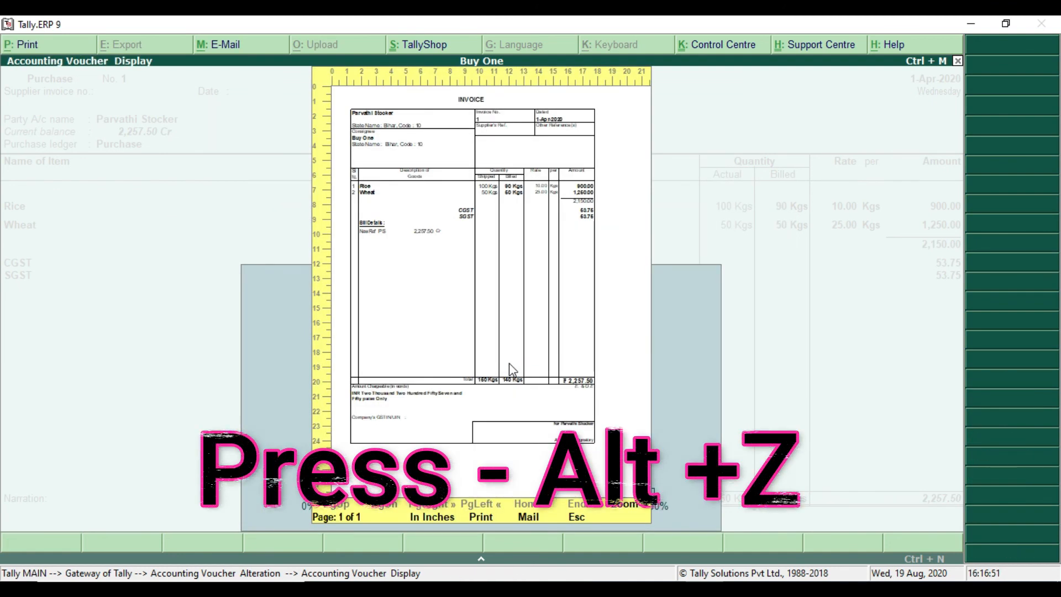
key("alt+z")
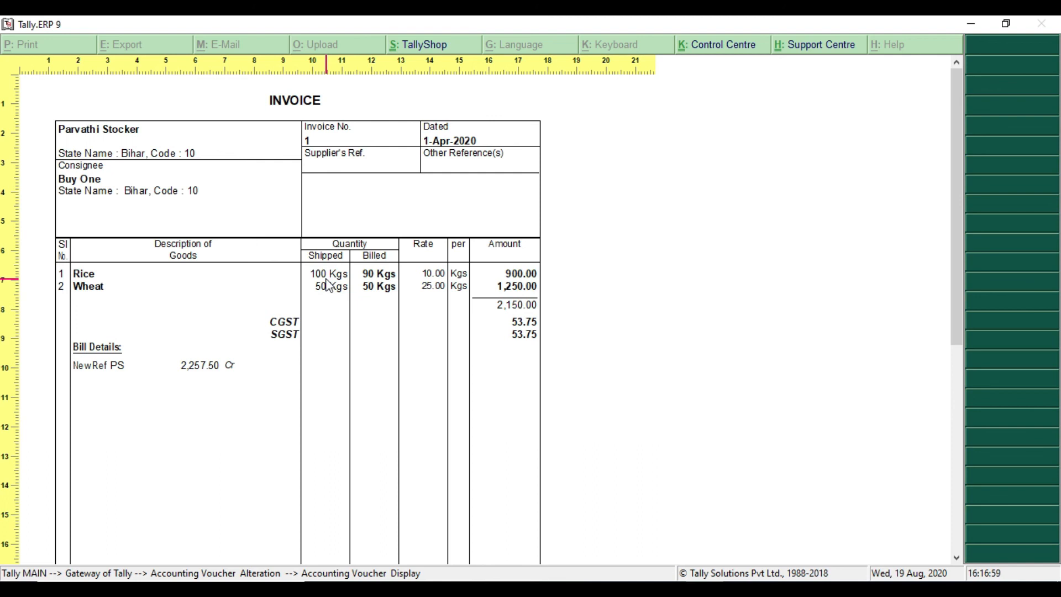
mouse_move(302, 262)
left_mouse_down()
mouse_move(352, 280)
mouse_move(362, 264)
mouse_move(446, 281)
left_mouse_up()
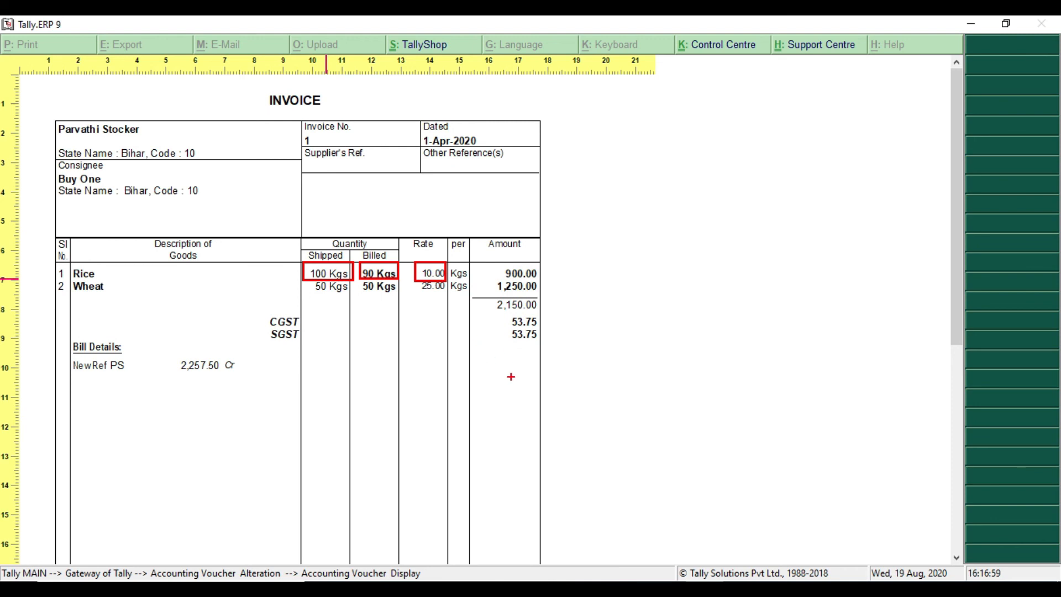
scroll(511, 379, "down", 8)
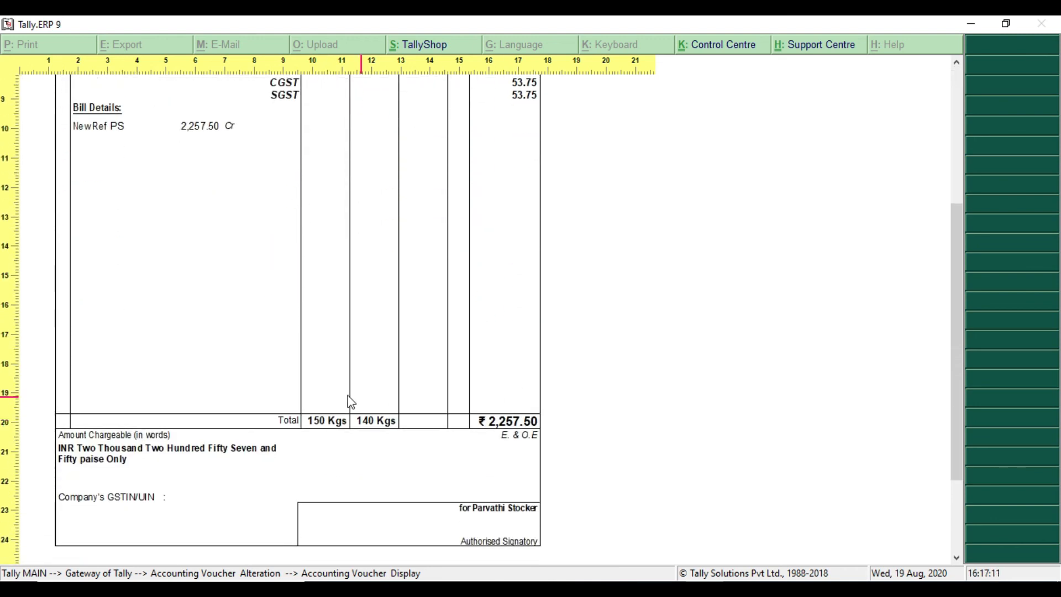
left_click_drag(261, 393, 555, 438)
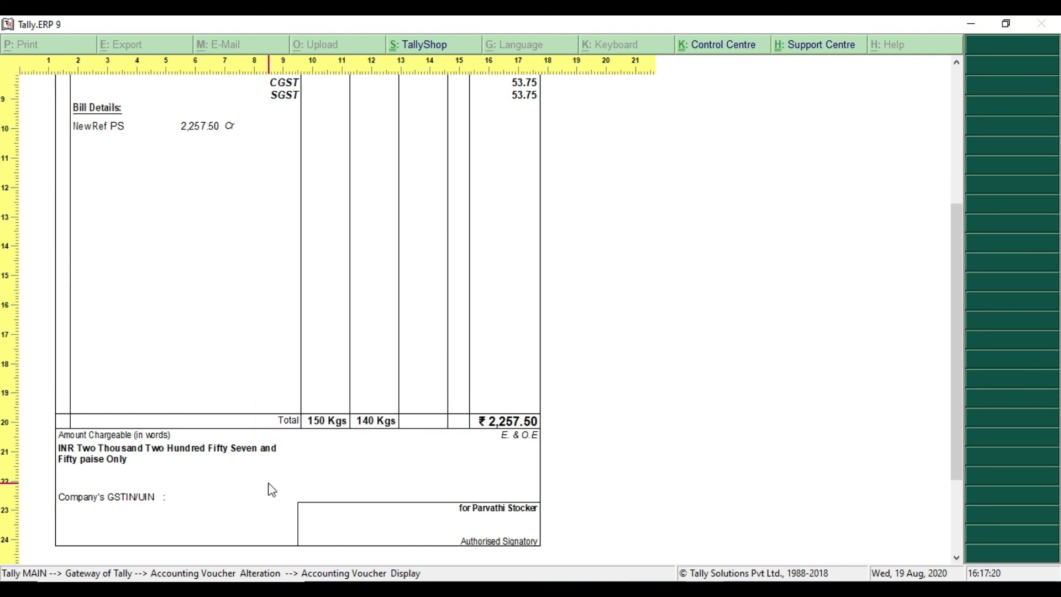
left_click(269, 486)
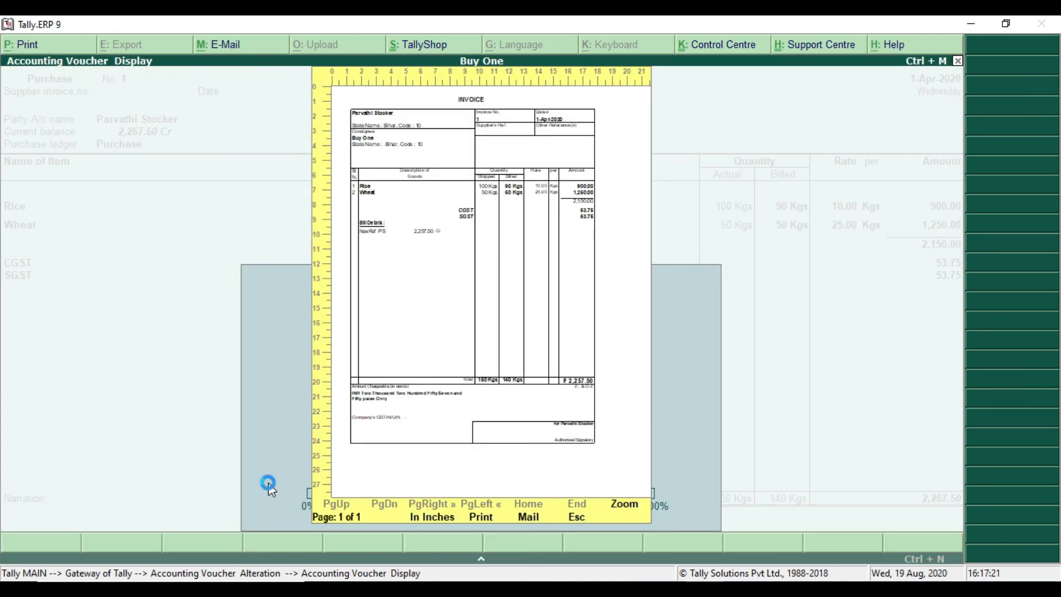
Step: Close the print preview, quit the purchase voucher, and return to the Gateway of Tally
key("Escape")
key("Escape")
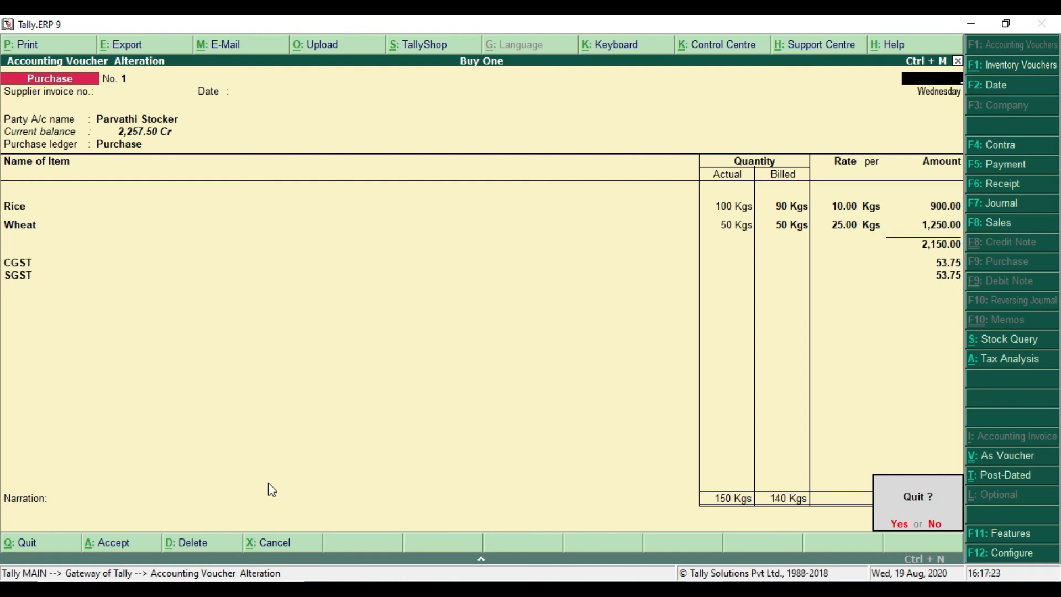
key("Return")
key("Escape")
key("Return")
key("Escape")
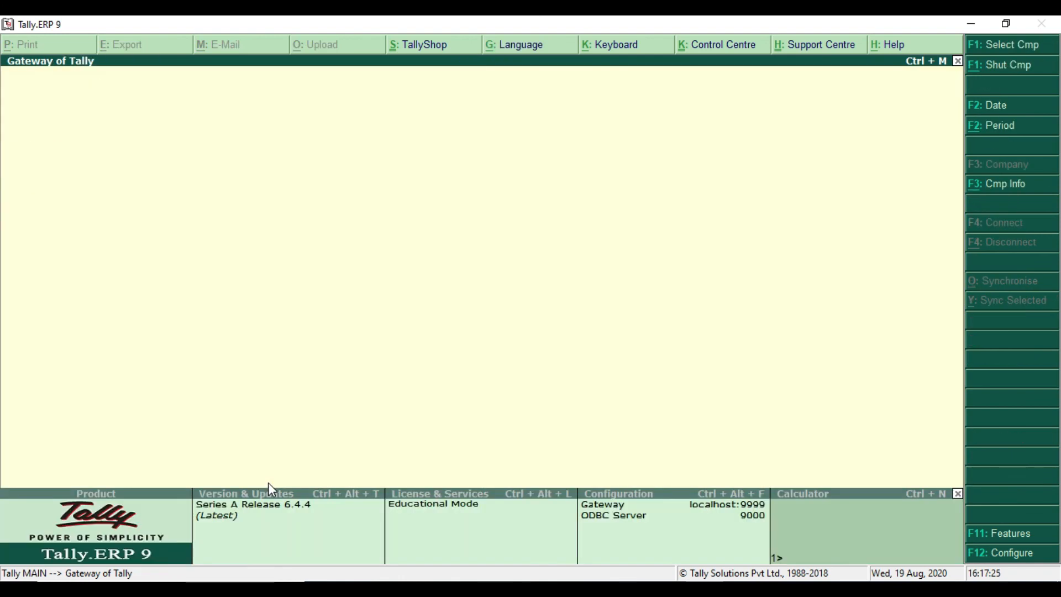